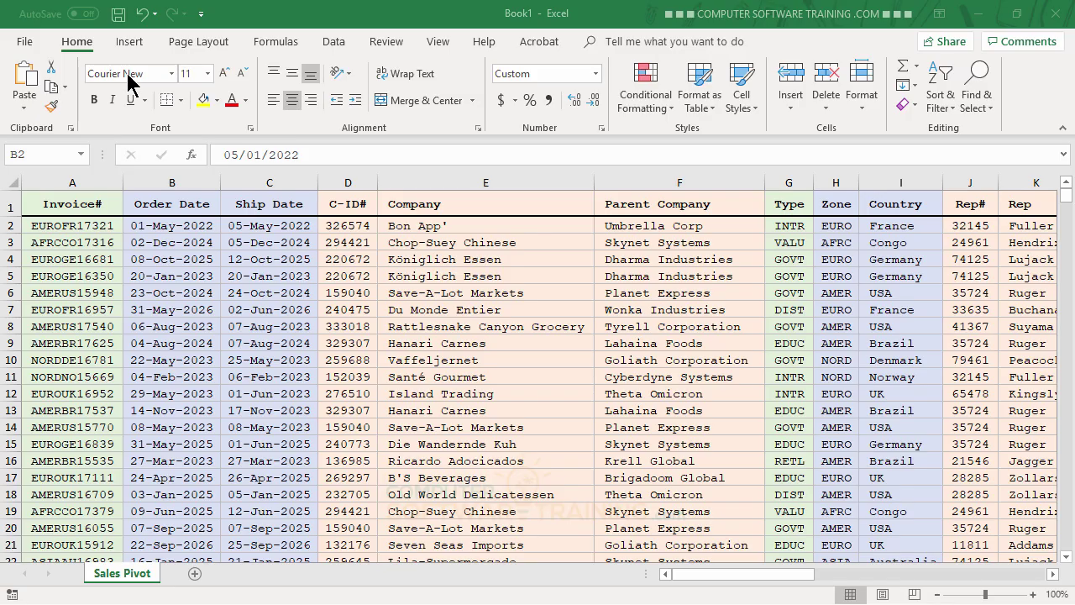
# Create a PivotTable on a new worksheet from the Sales Pivot data range A1:Z9995
pyautogui.click(132, 43)
pyautogui.click(132, 47)
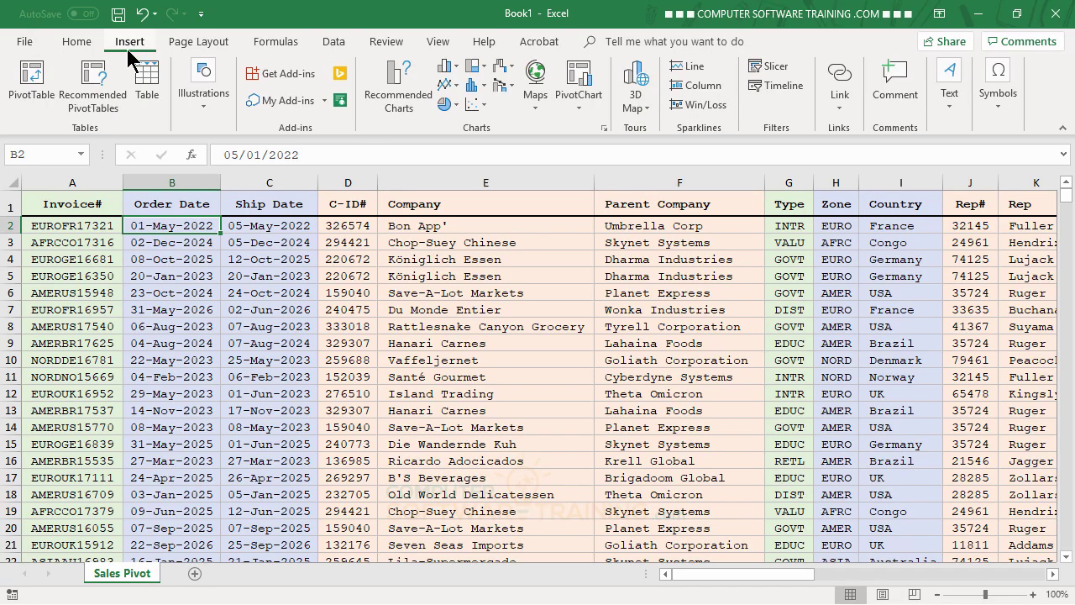
pyautogui.click(31, 82)
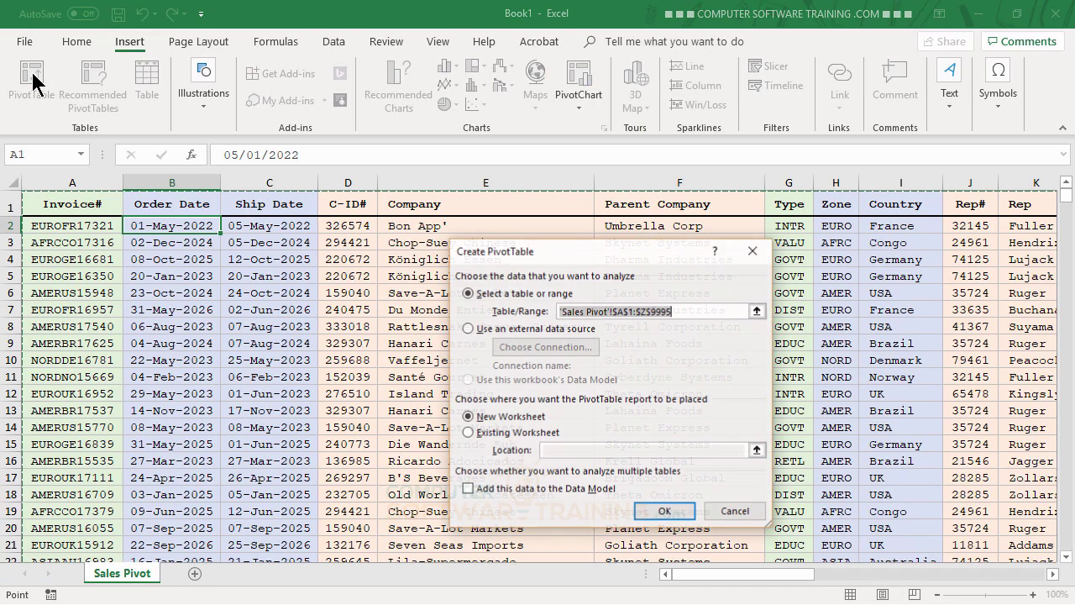
pyautogui.click(663, 512)
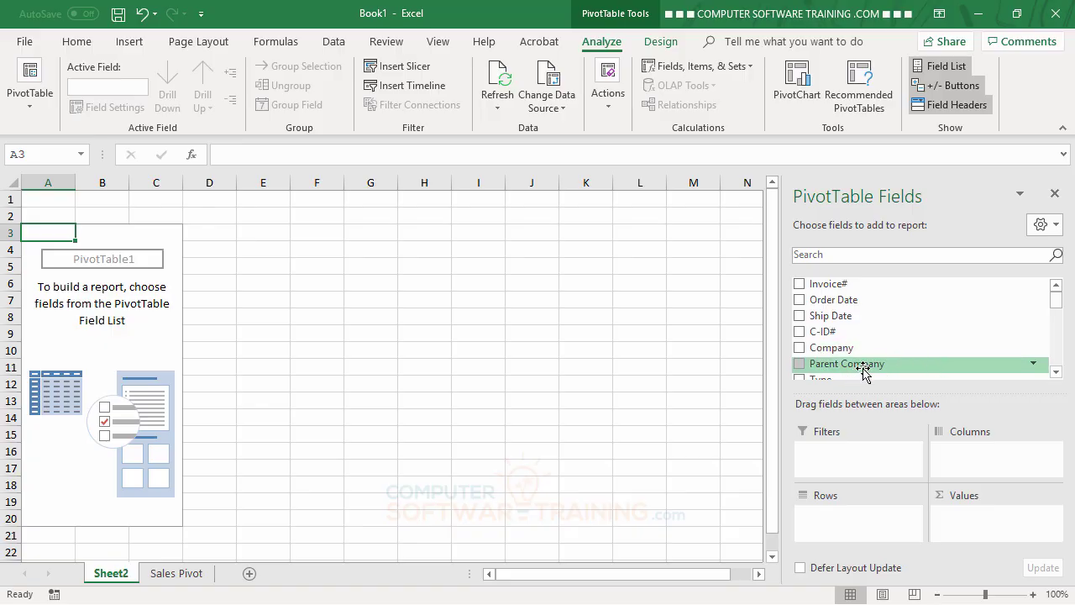
# Lay out the PivotTable with Parent Company and Company as nested rows and the sum of T-Sale as values
pyautogui.moveTo(865, 372); pyautogui.dragTo(844, 504)
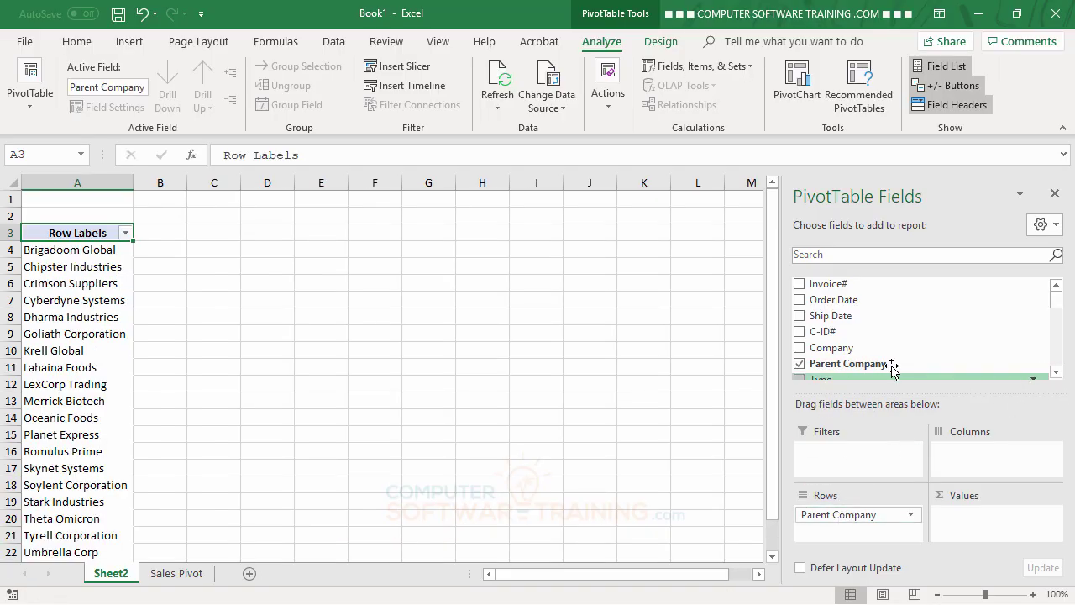
pyautogui.moveTo(845, 349); pyautogui.dragTo(845, 532)
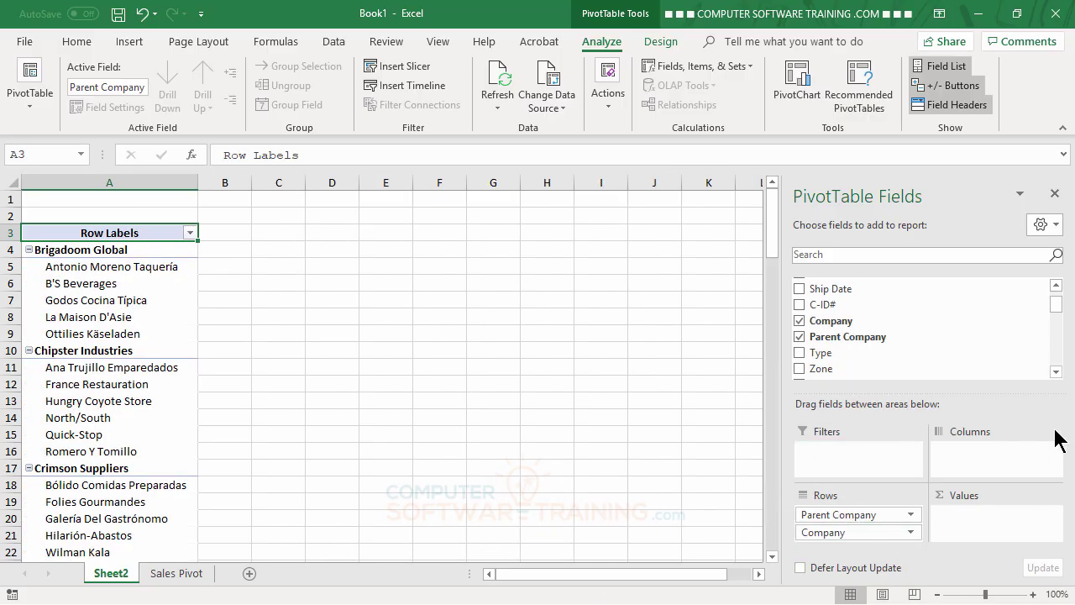
pyautogui.moveTo(1057, 304); pyautogui.dragTo(1062, 364)
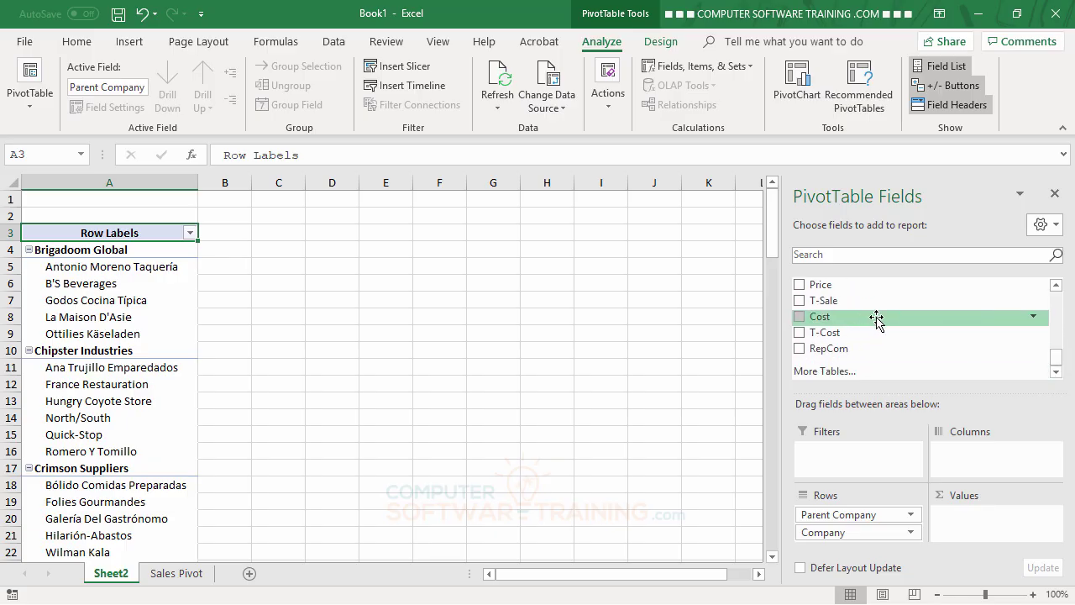
pyautogui.moveTo(854, 301); pyautogui.dragTo(983, 514)
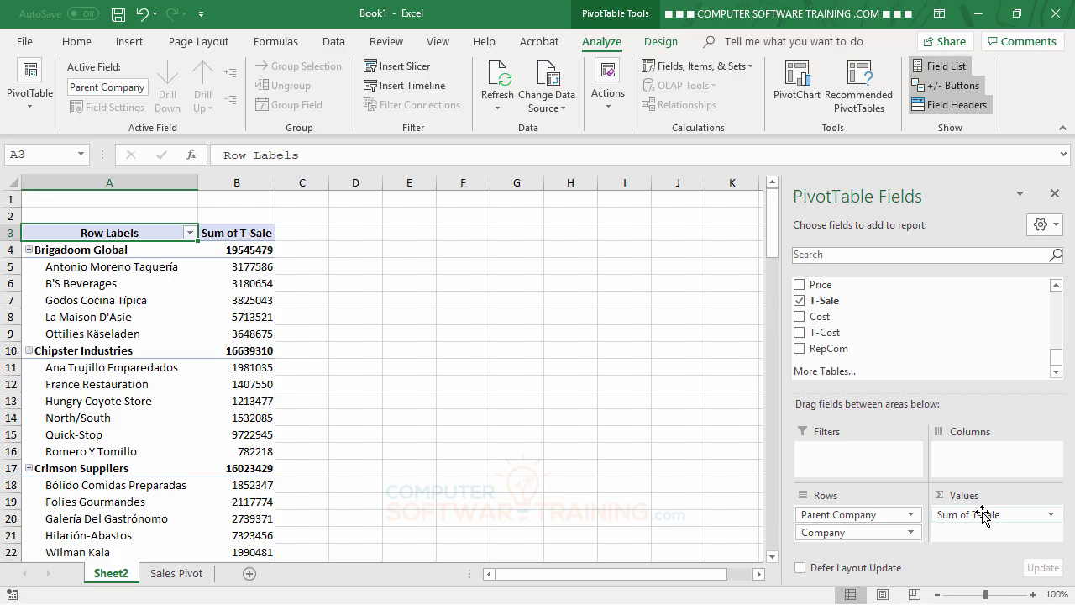
# Examine the individual company sales under Brigadoom Global and compare their combined sum with the parent company's subtotal
pyautogui.click(245, 270)
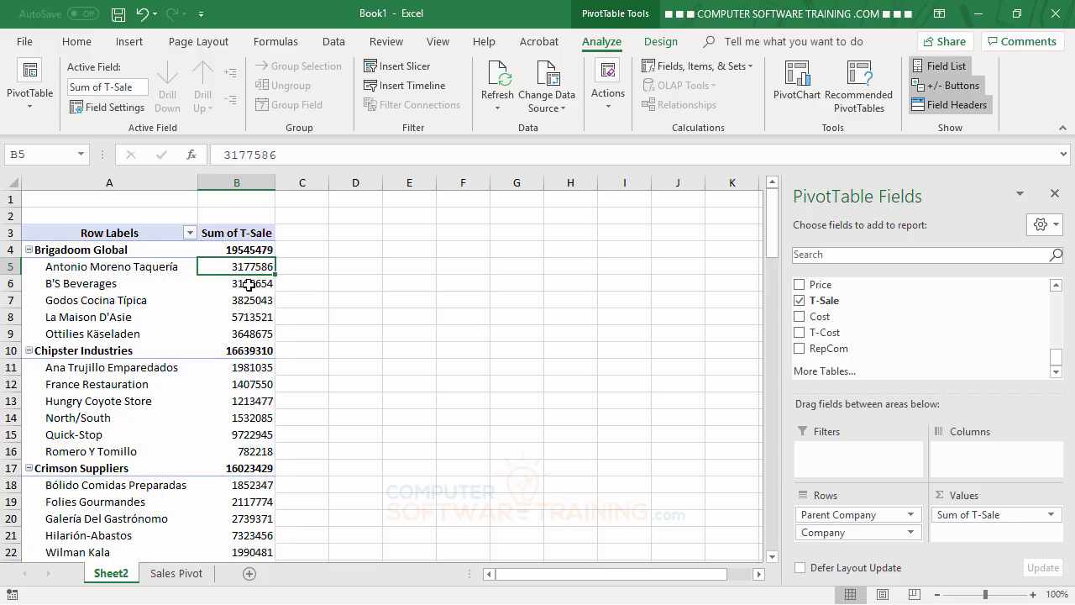
pyautogui.click(247, 284)
pyautogui.click(250, 303)
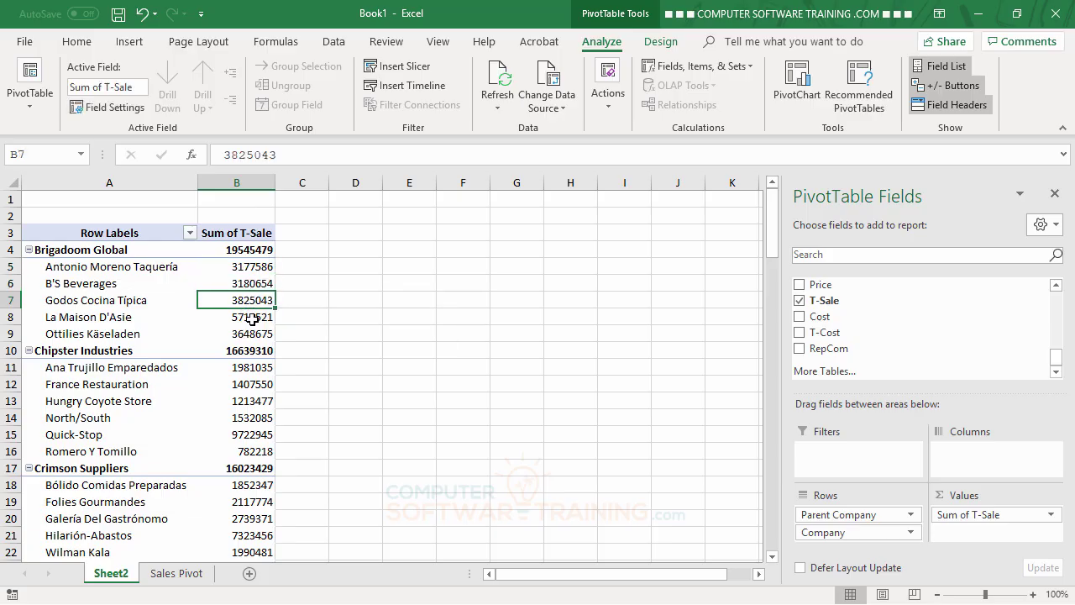
pyautogui.click(249, 319)
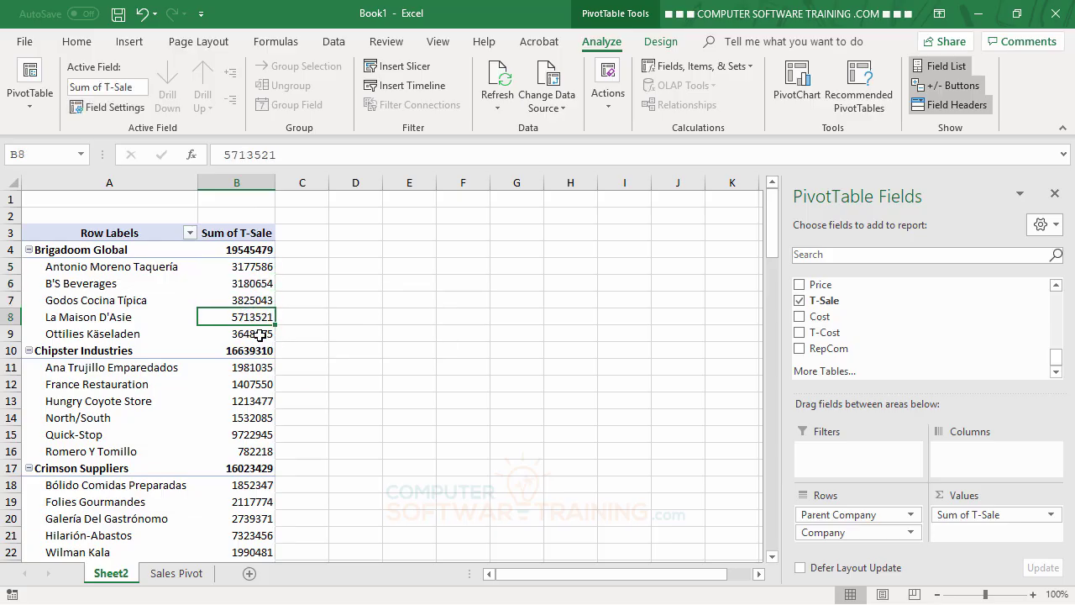
pyautogui.click(257, 333)
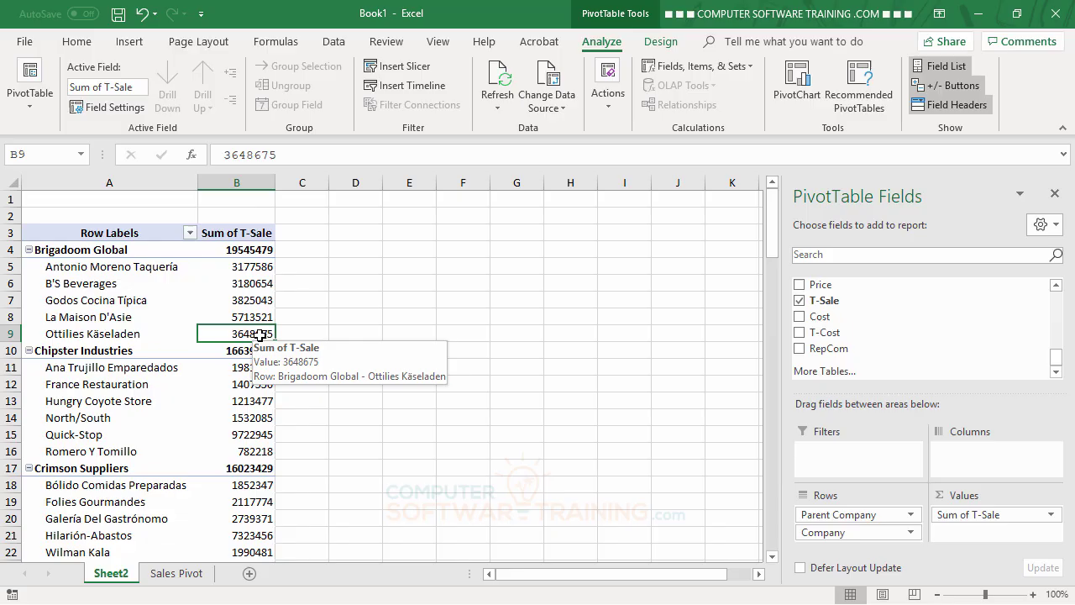
pyautogui.click(248, 249)
pyautogui.moveTo(234, 249)
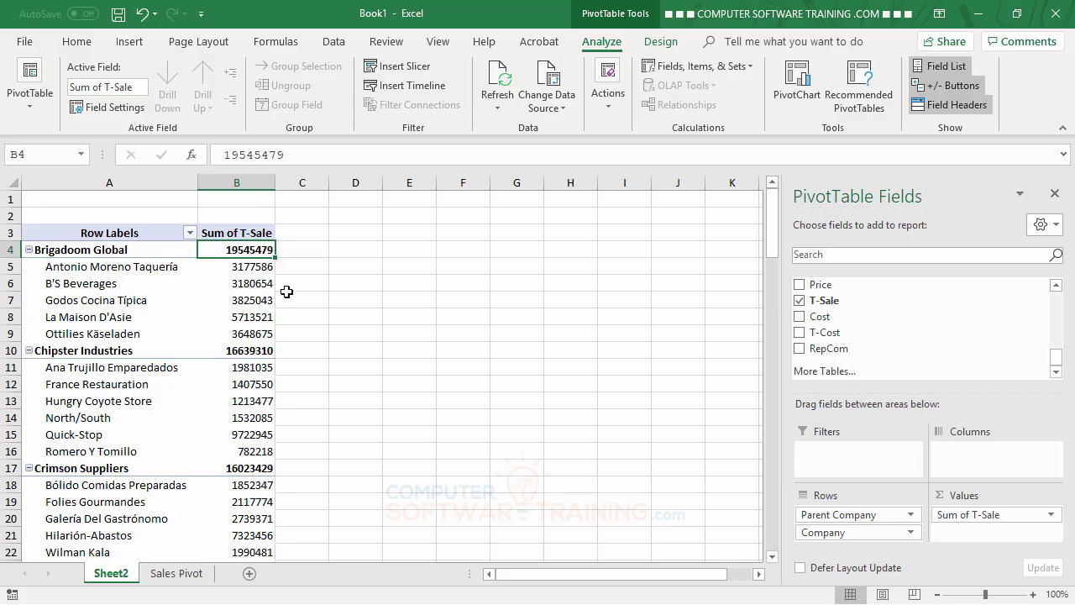
pyautogui.moveTo(250, 271); pyautogui.dragTo(250, 330)
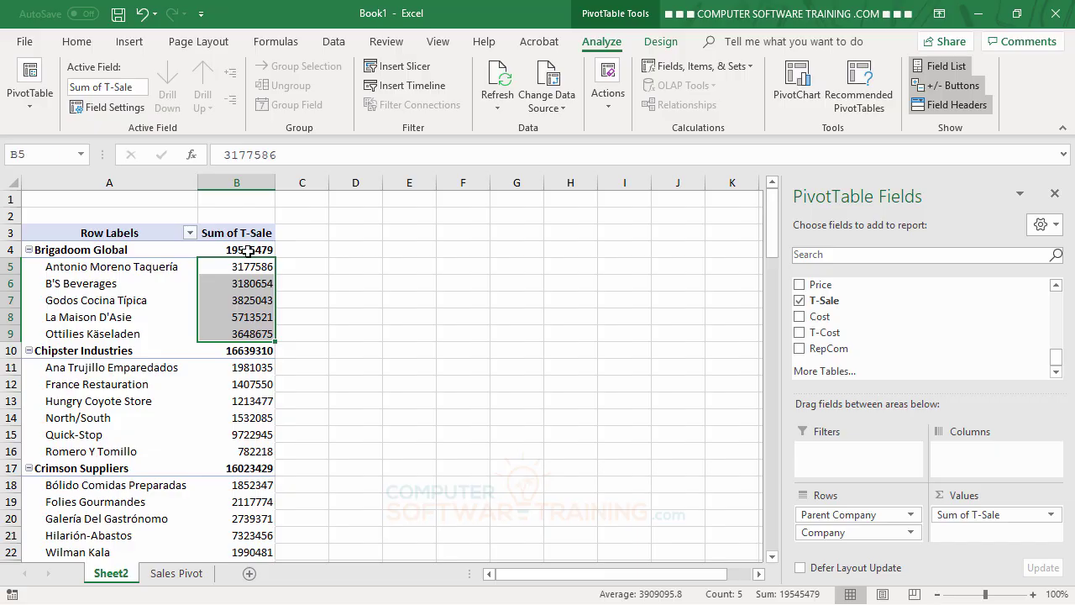
pyautogui.moveTo(244, 251)
pyautogui.click(247, 268)
pyautogui.click(254, 284)
pyautogui.click(250, 299)
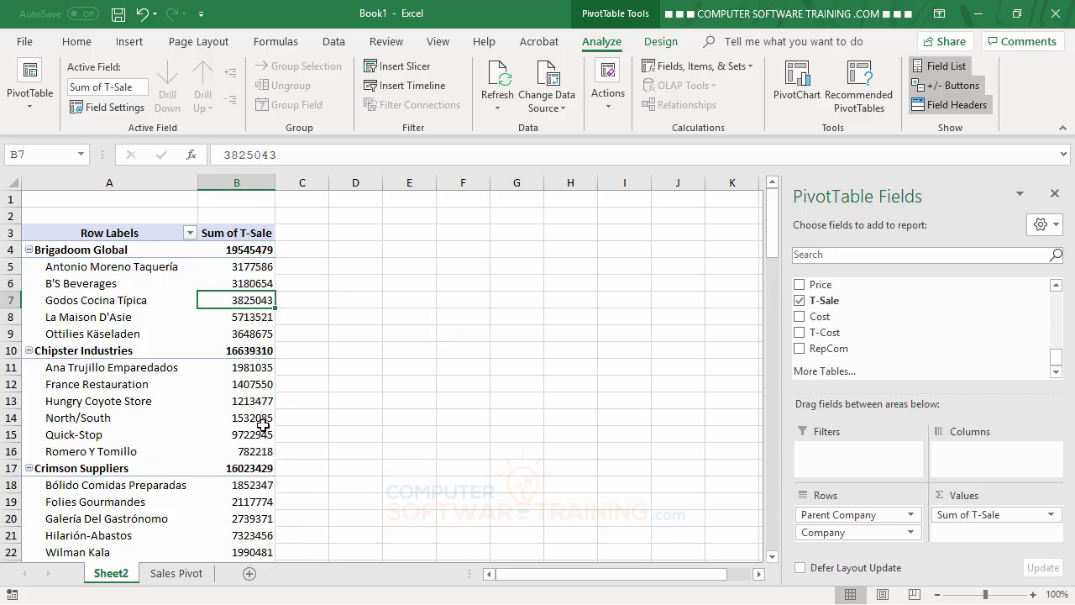
pyautogui.moveTo(264, 418)
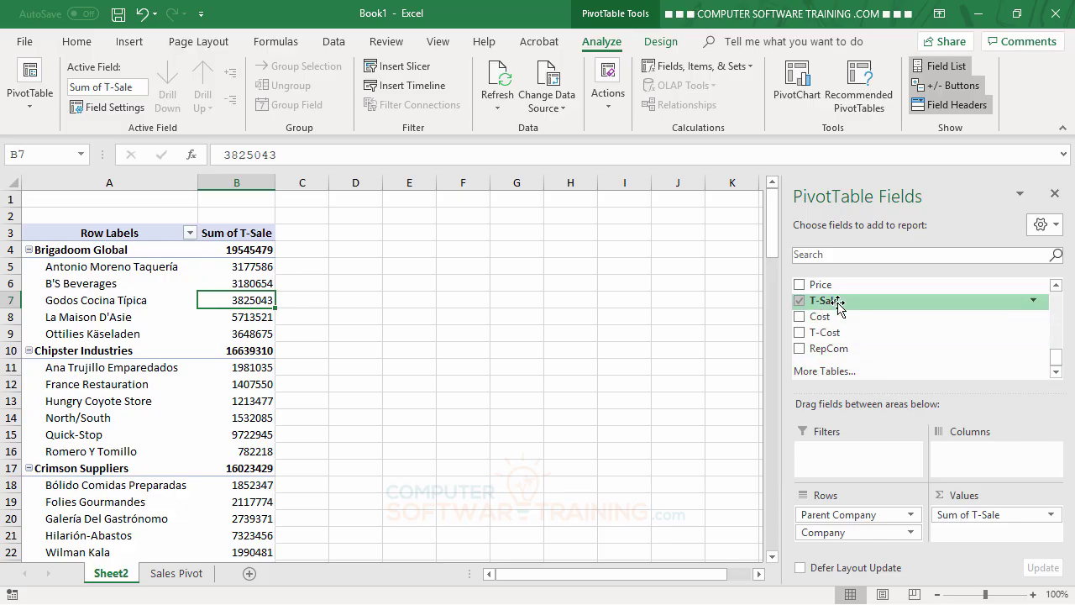
# Add T-Sale to the values a second time and show that column as % of Parent Row Total
pyautogui.moveTo(837, 304); pyautogui.dragTo(964, 530)
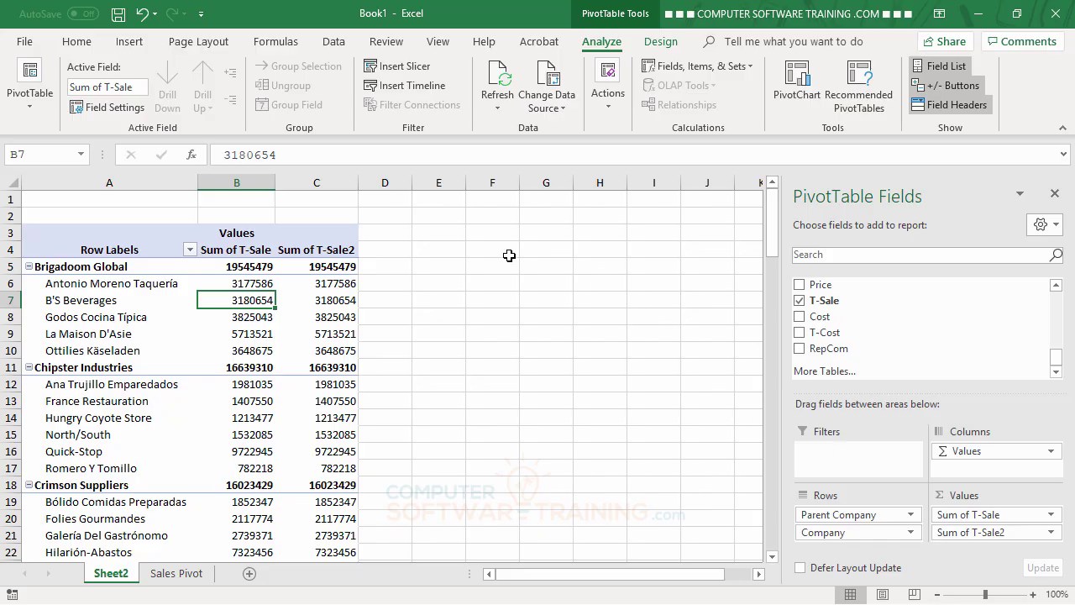
pyautogui.doubleClick(320, 250)
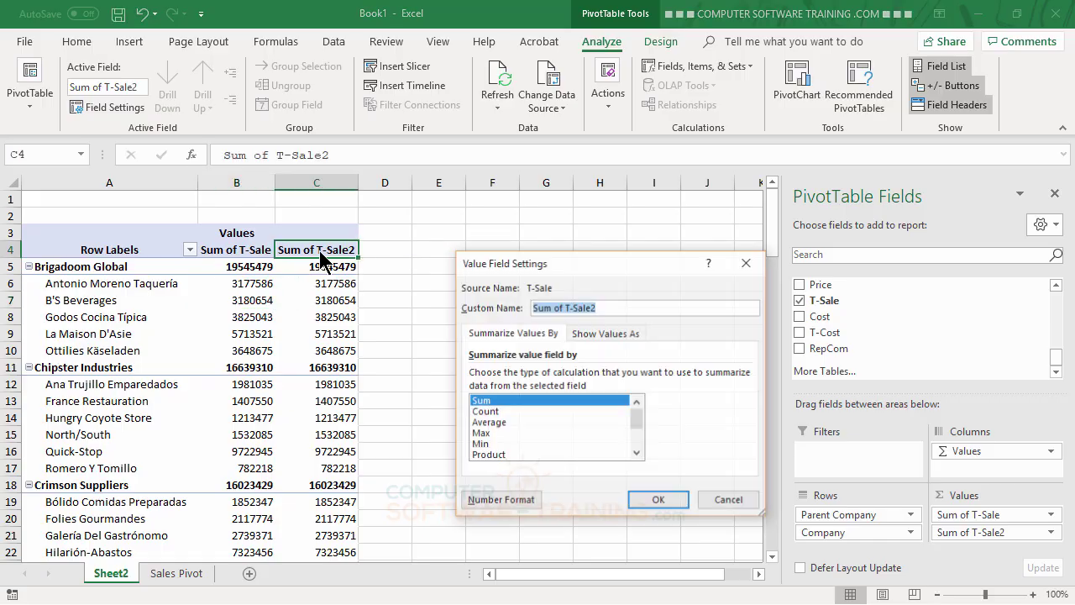
pyautogui.click(600, 336)
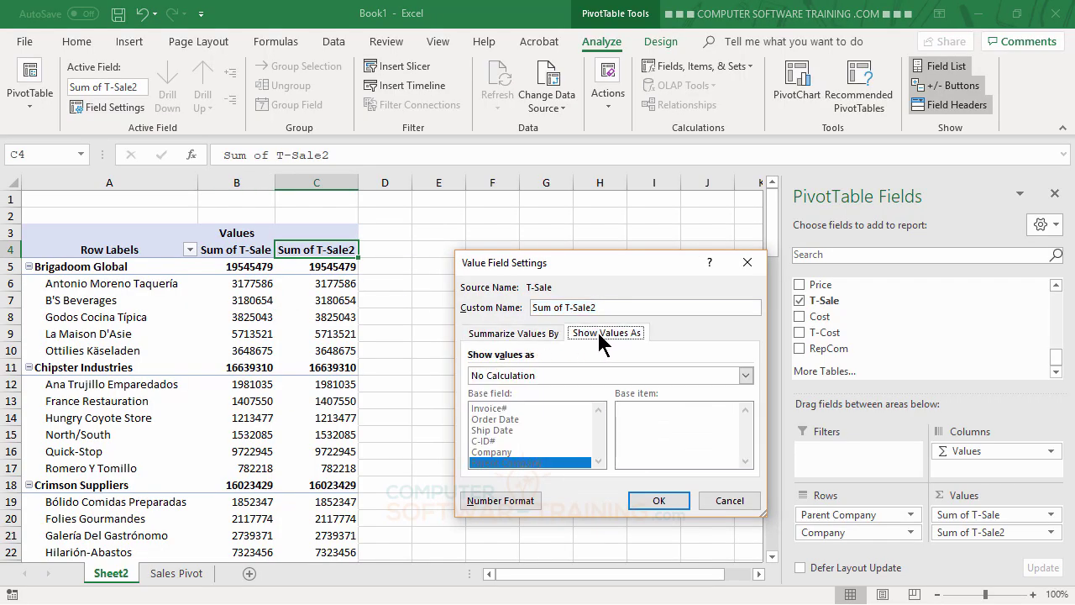
pyautogui.click(583, 377)
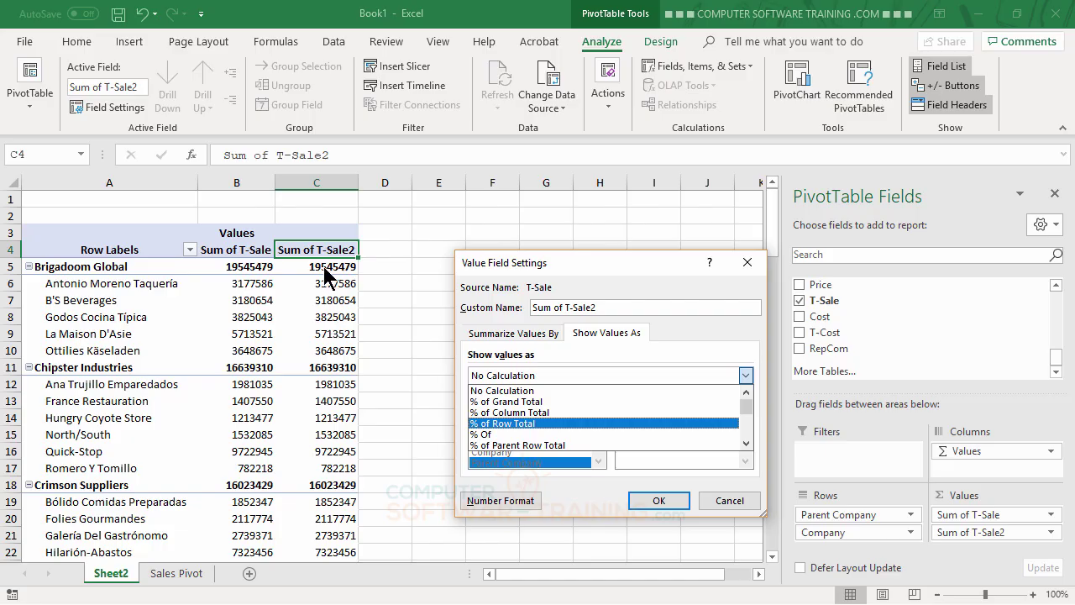
pyautogui.click(509, 445)
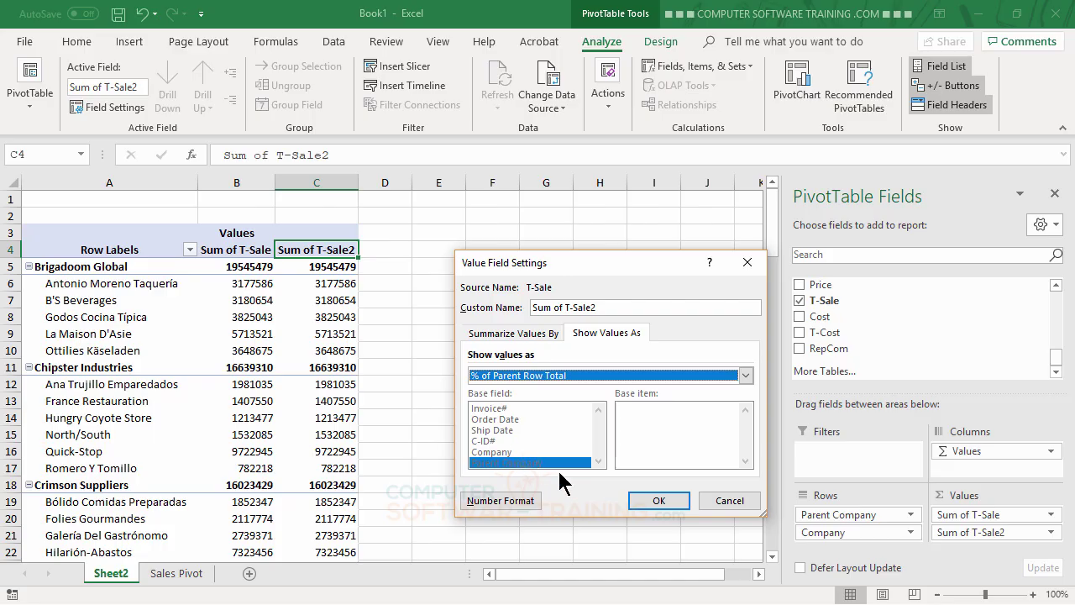
pyautogui.click(659, 502)
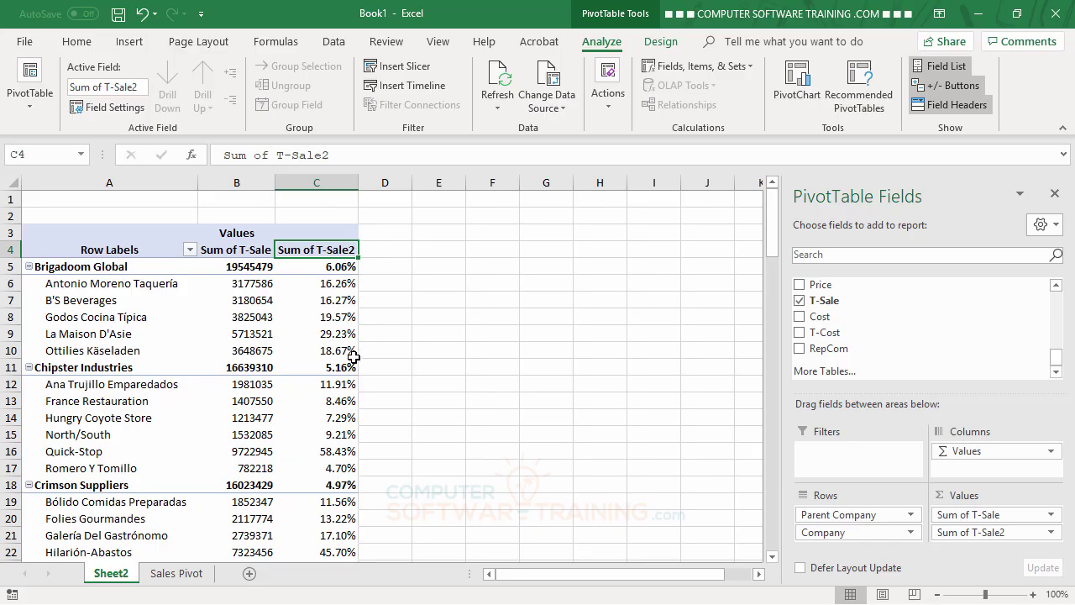
# Add T-Sale to the PivotTable values a third time, after the parent-percentage column
pyautogui.moveTo(354, 355)
pyautogui.moveTo(320, 264)
pyautogui.moveTo(324, 330)
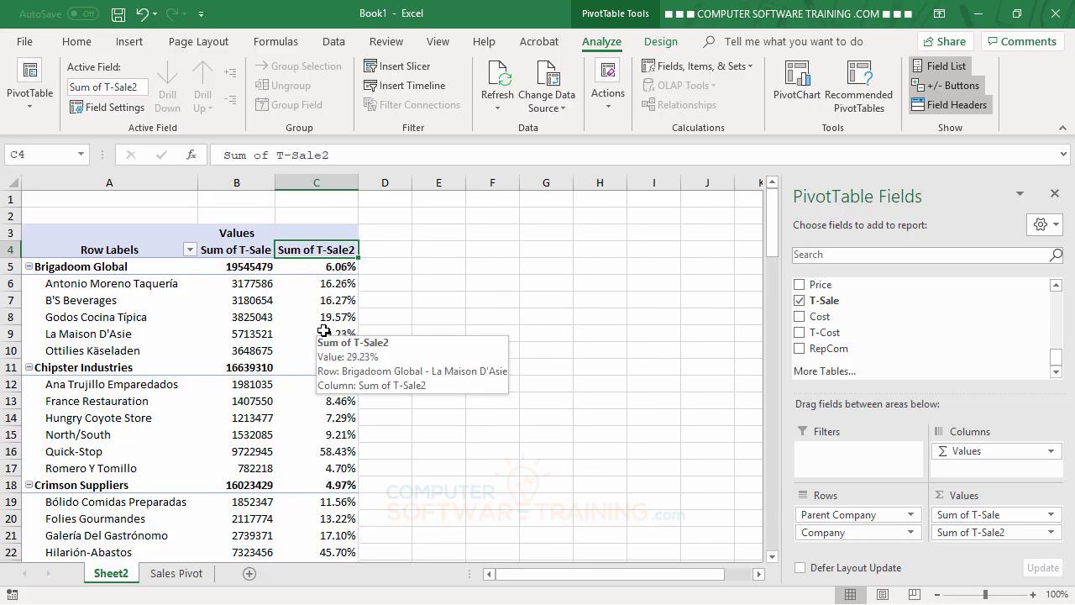
pyautogui.moveTo(318, 293)
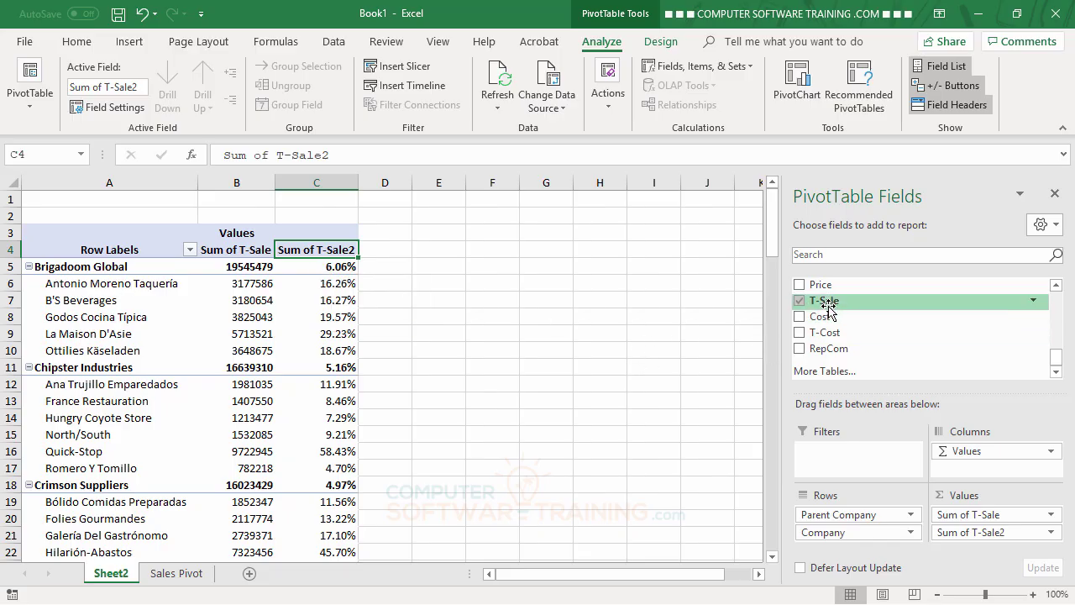
pyautogui.moveTo(830, 303); pyautogui.dragTo(975, 542)
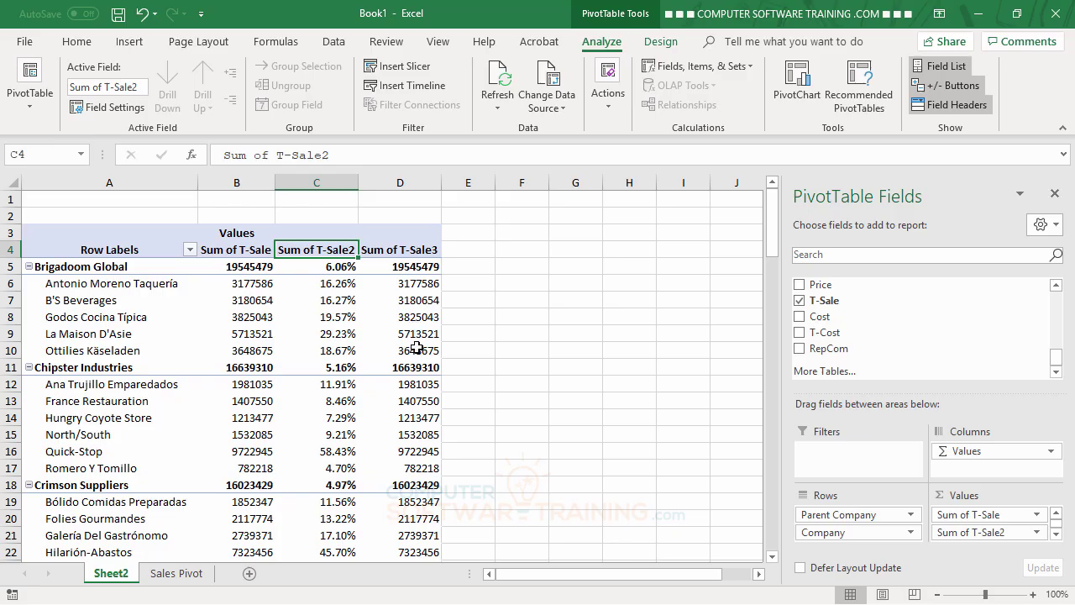
# Show the third T-Sale column's values as % of Column Total
pyautogui.scroll(-16, 419, 367)
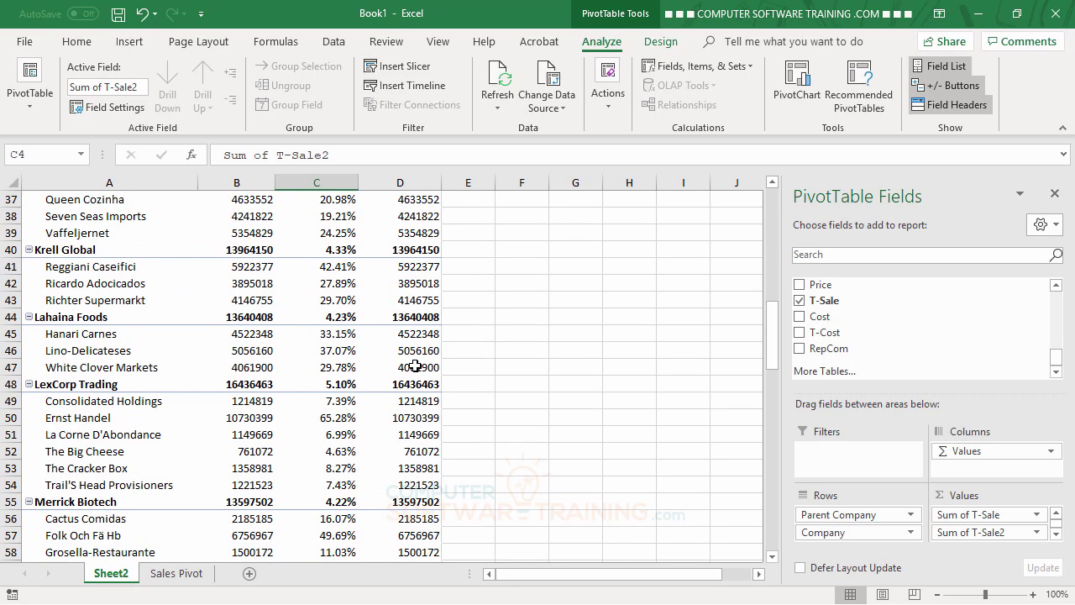
pyautogui.scroll(-17, 414, 367)
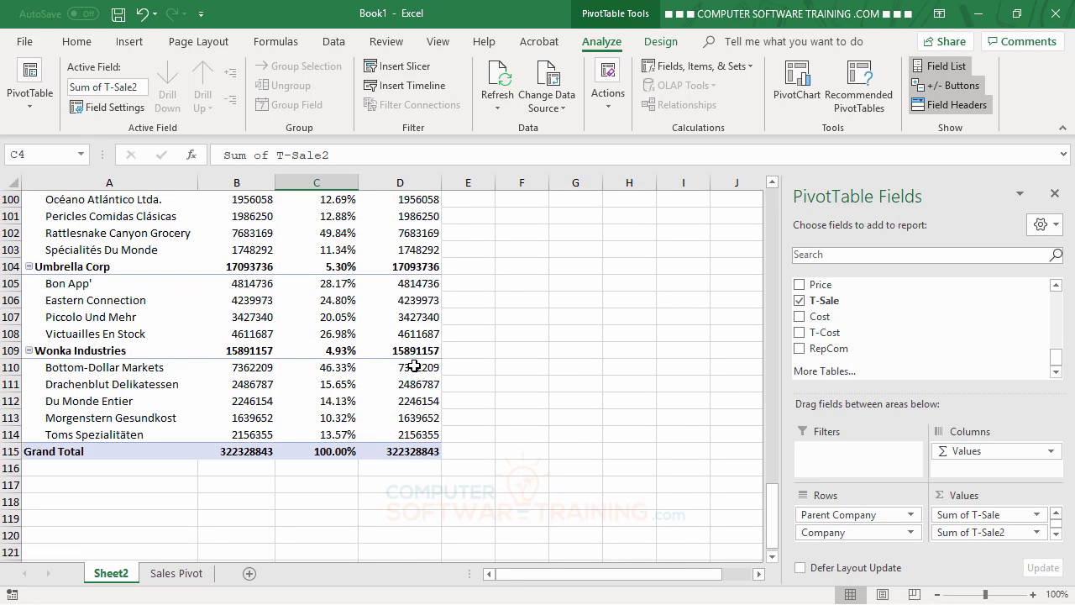
pyautogui.scroll(8, 406, 451)
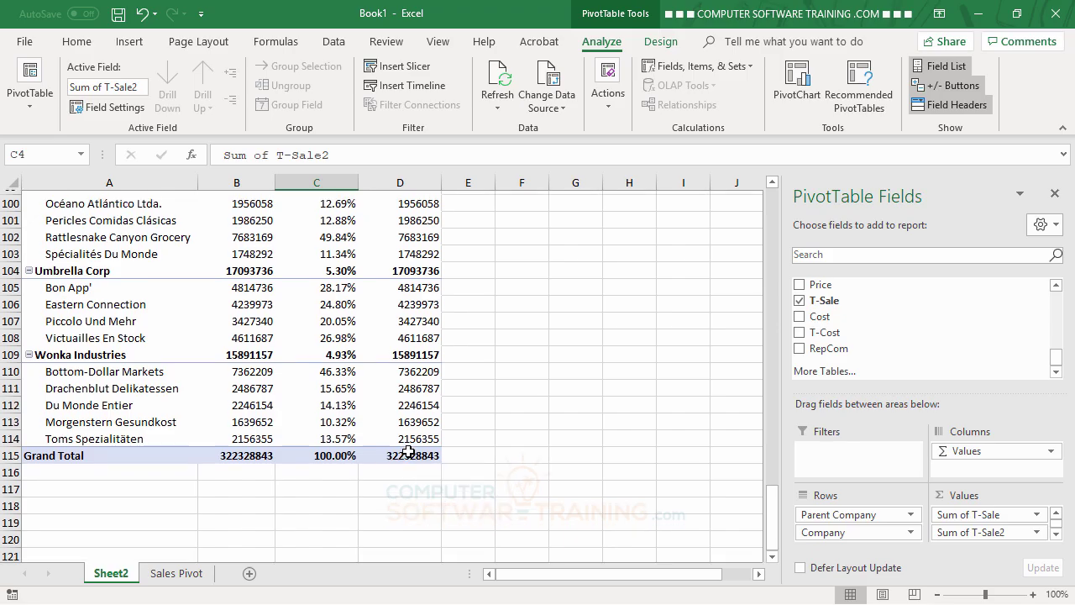
pyautogui.scroll(20, 408, 451)
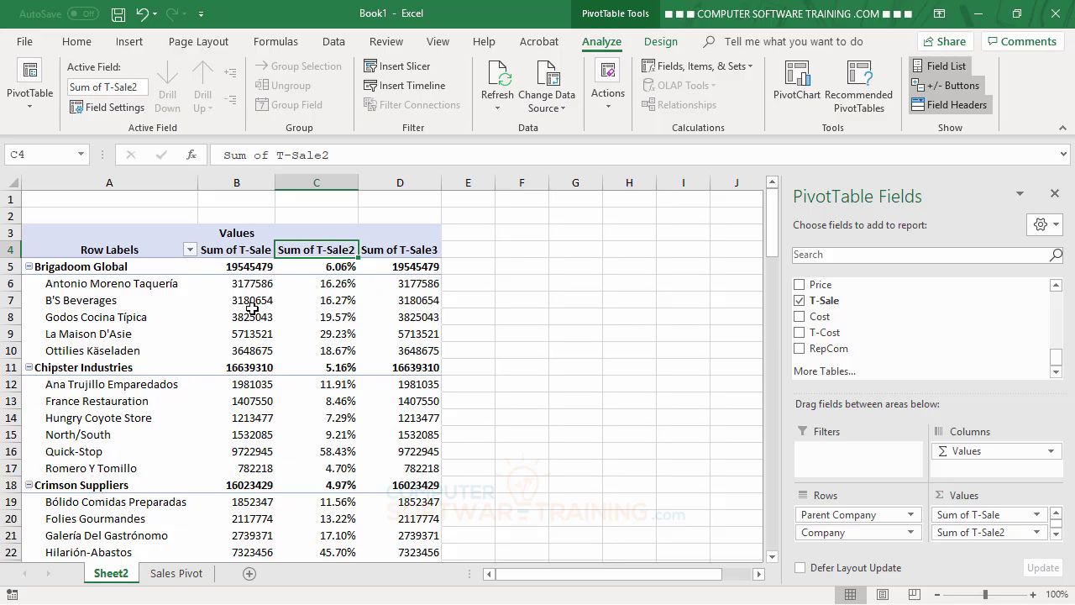
pyautogui.moveTo(245, 269)
pyautogui.doubleClick(396, 249)
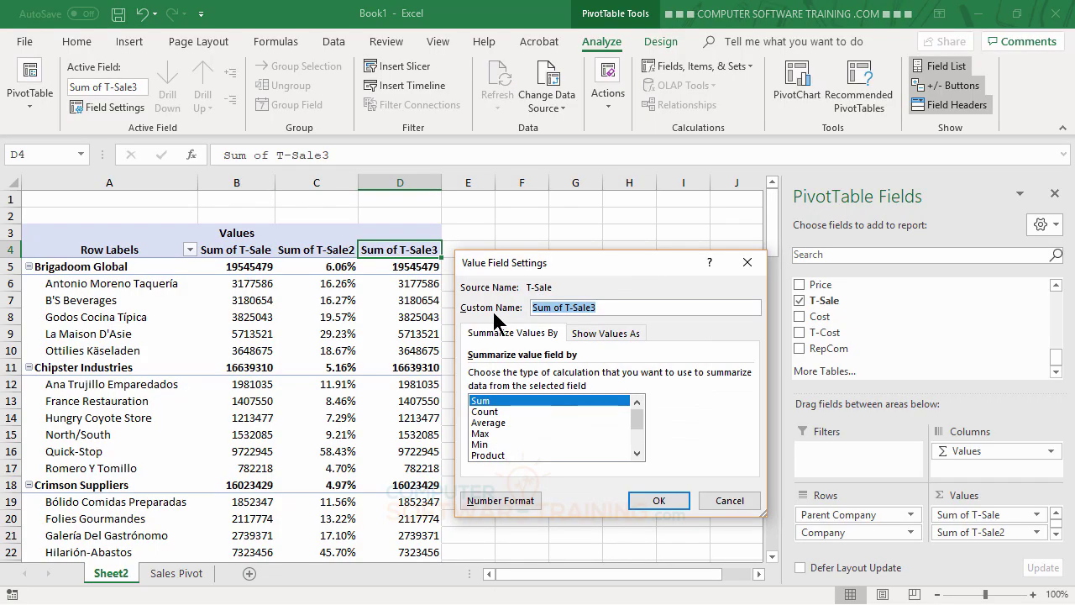
pyautogui.click(610, 333)
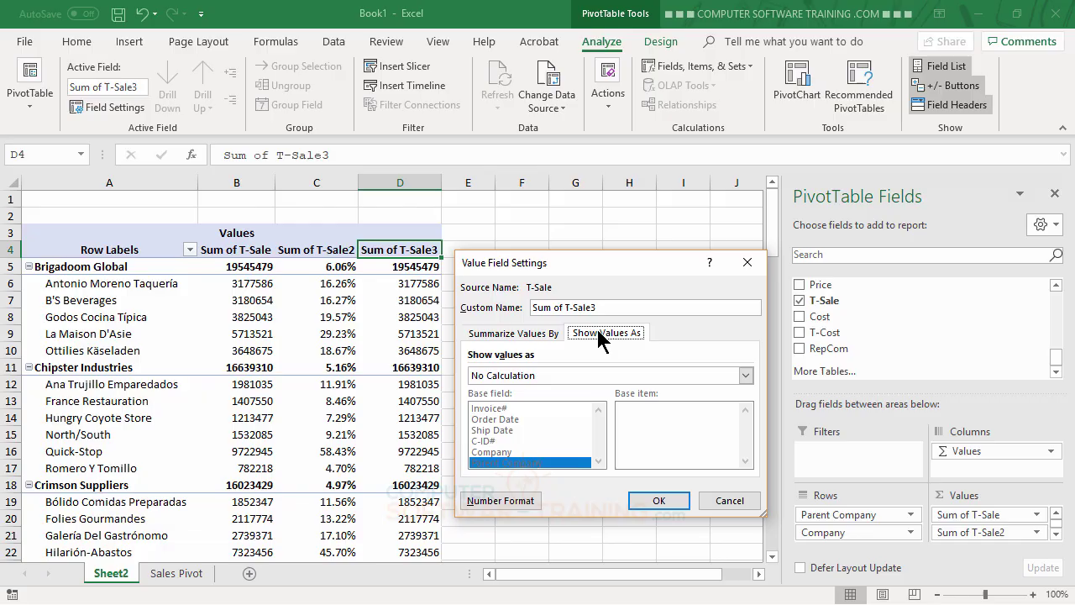
pyautogui.click(605, 376)
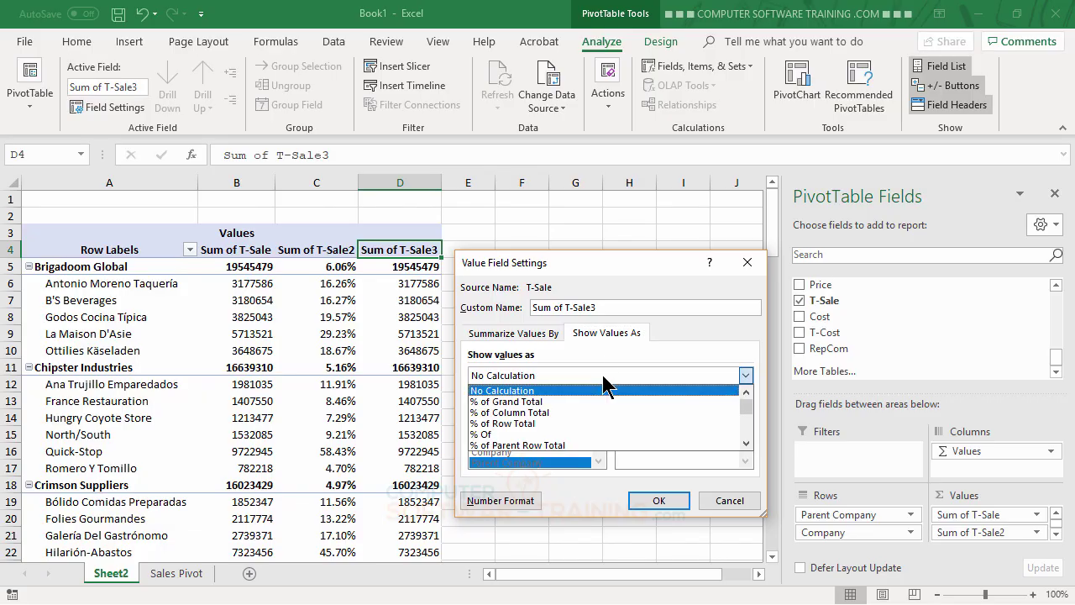
pyautogui.click(524, 412)
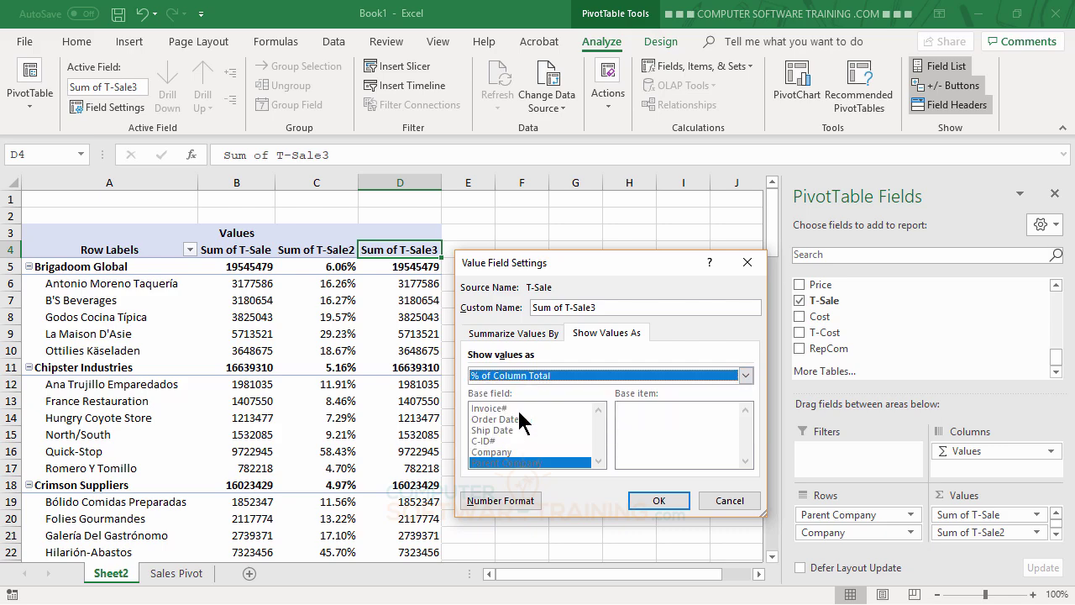
pyautogui.click(659, 501)
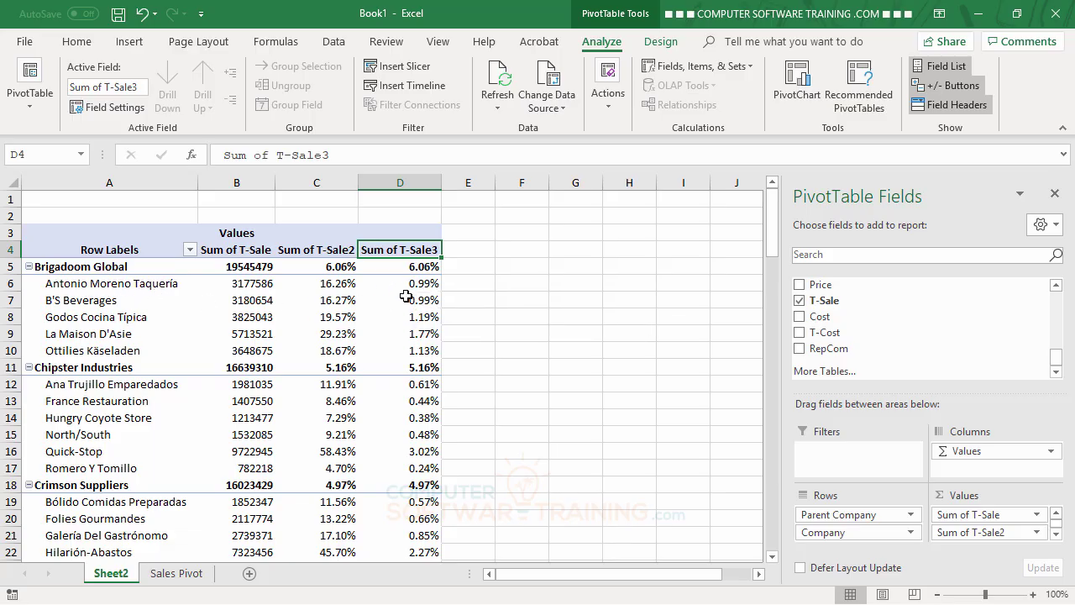
# Compare the companies' T-Sale sums and column-total percentages with the Grand Total row of the PivotTable
pyautogui.moveTo(428, 287)
pyautogui.moveTo(255, 286)
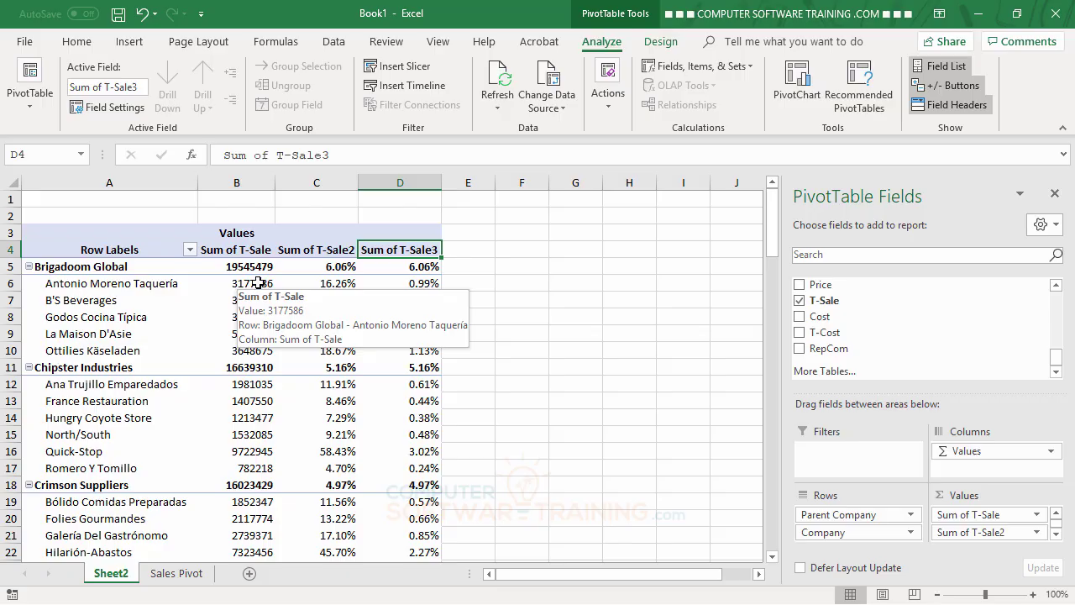
pyautogui.scroll(-20, 316, 405)
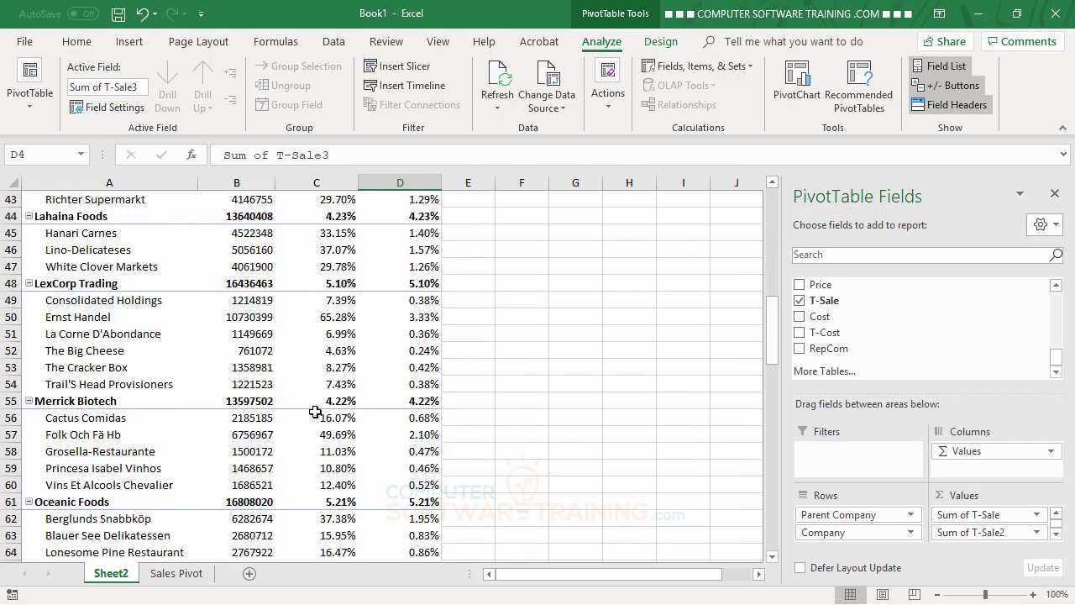
pyautogui.scroll(-14, 314, 412)
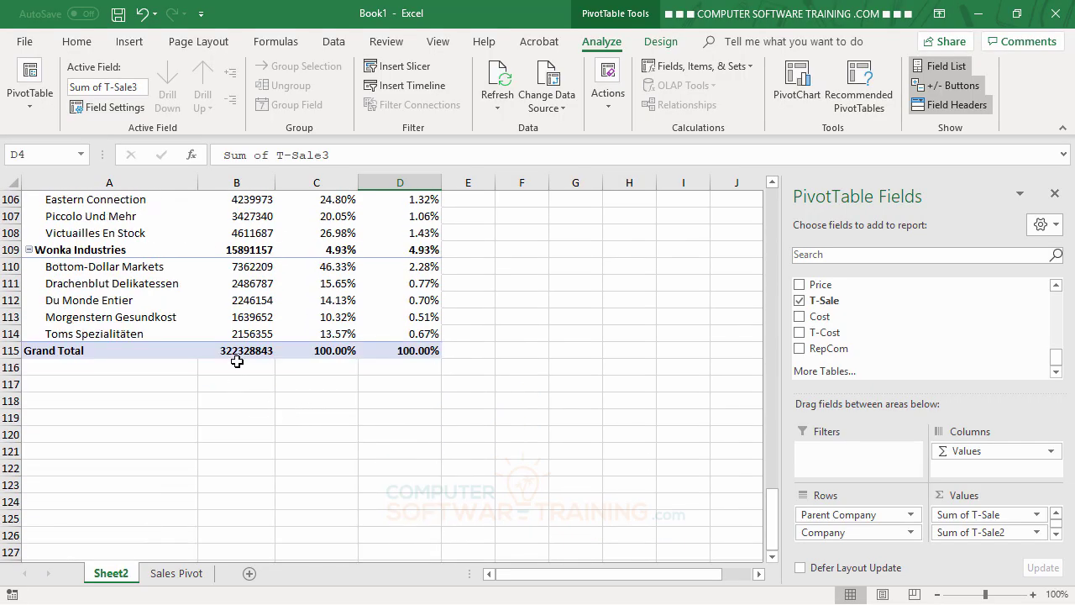
pyautogui.scroll(19, 365, 392)
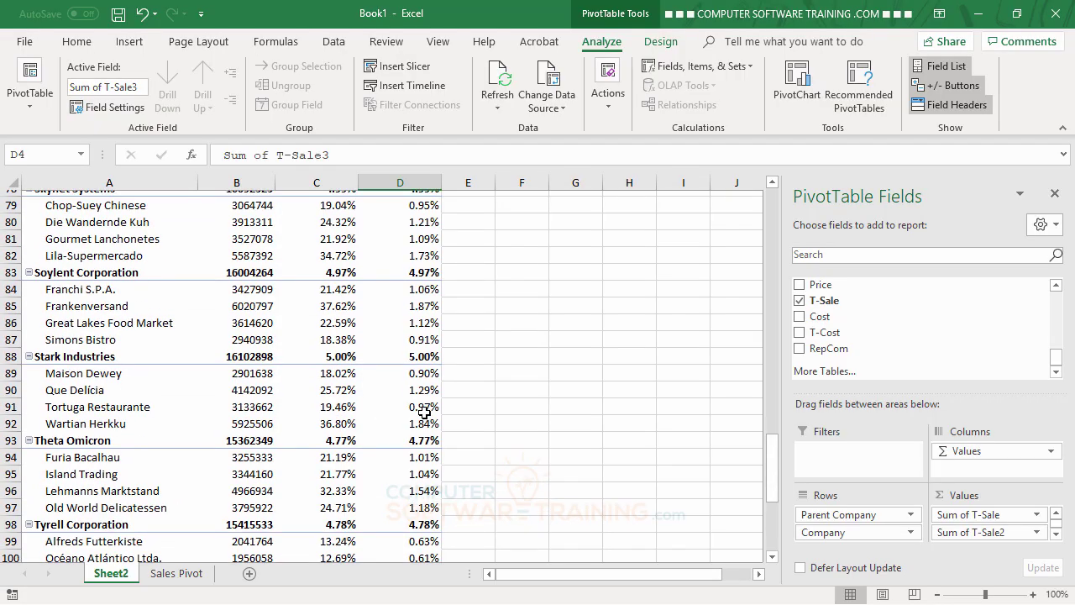
pyautogui.scroll(14, 424, 415)
pyautogui.scroll(-10, 422, 412)
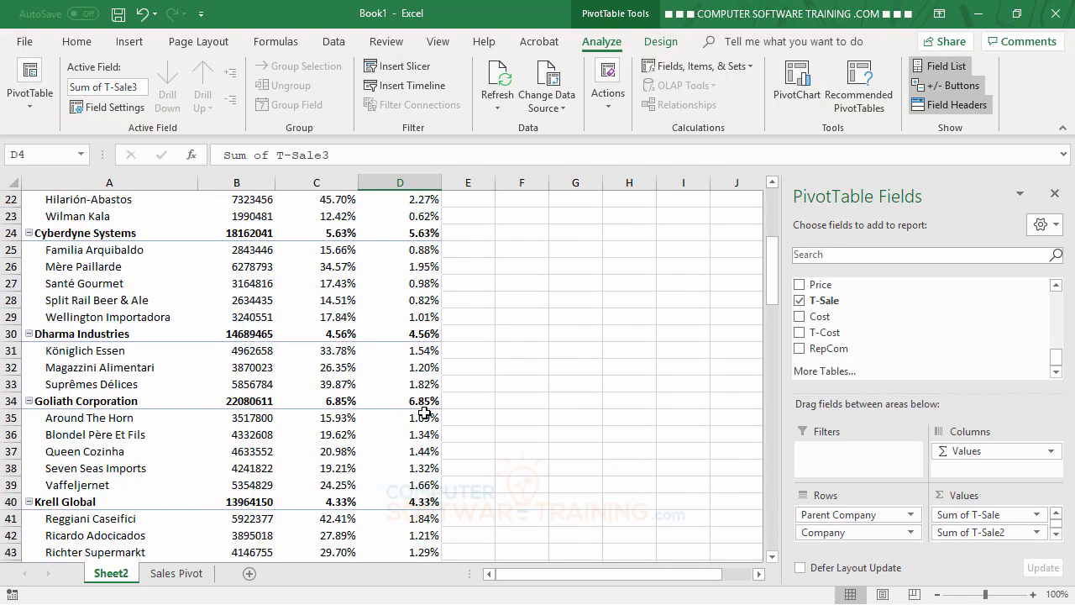
pyautogui.scroll(-20, 423, 412)
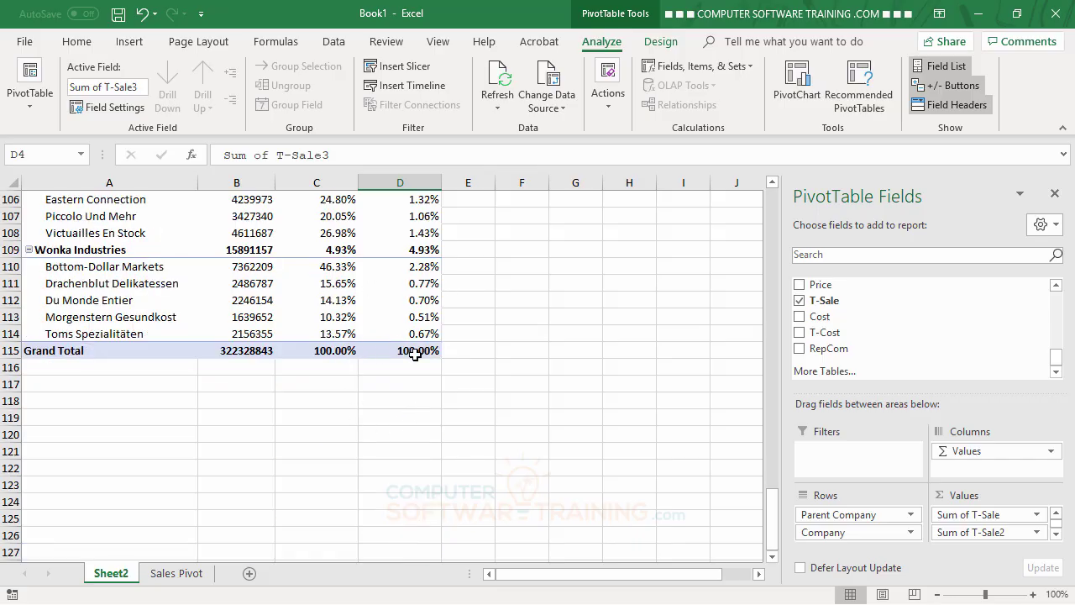
pyautogui.scroll(2, 463, 403)
pyautogui.scroll(20, 464, 404)
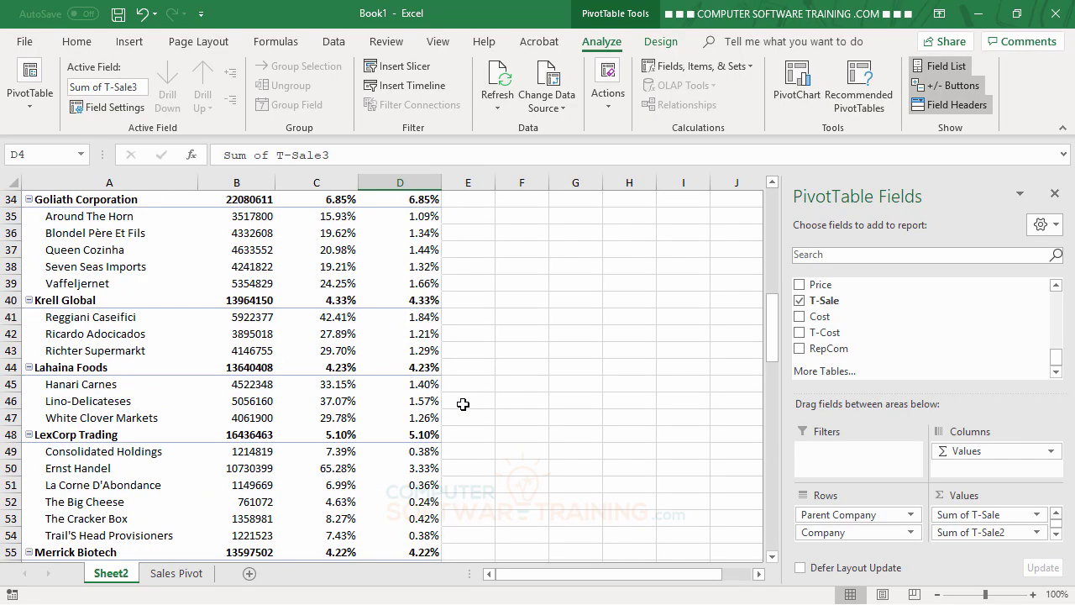
pyautogui.scroll(2, 460, 403)
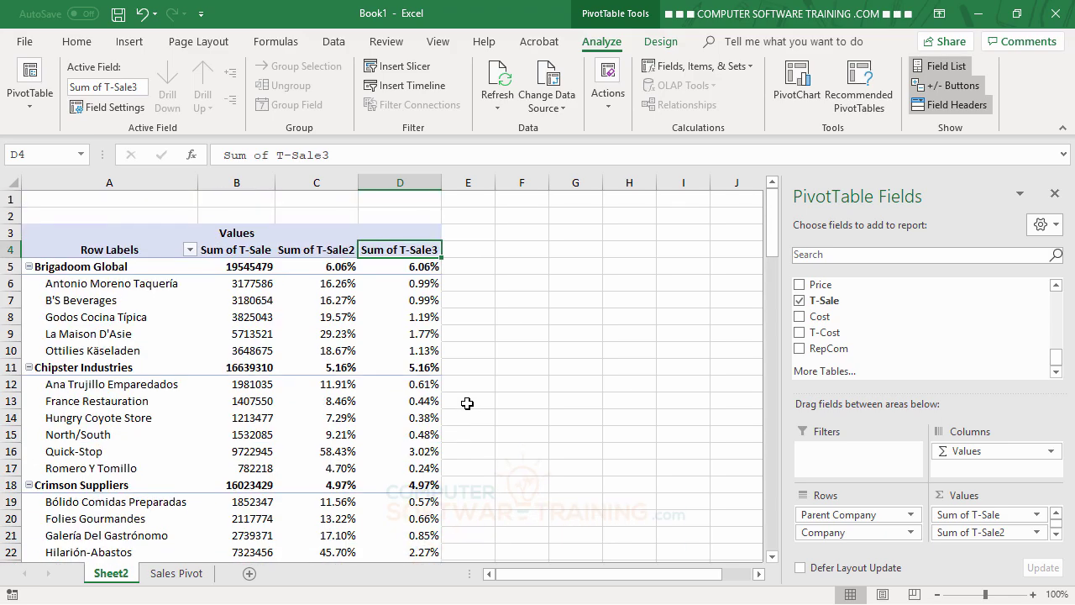
pyautogui.moveTo(439, 375)
# Rename the Sum of T-Sale field to Revenue and format it as Number with 0 decimal places and a thousands separator
pyautogui.click(234, 256)
pyautogui.doubleClick(233, 255)
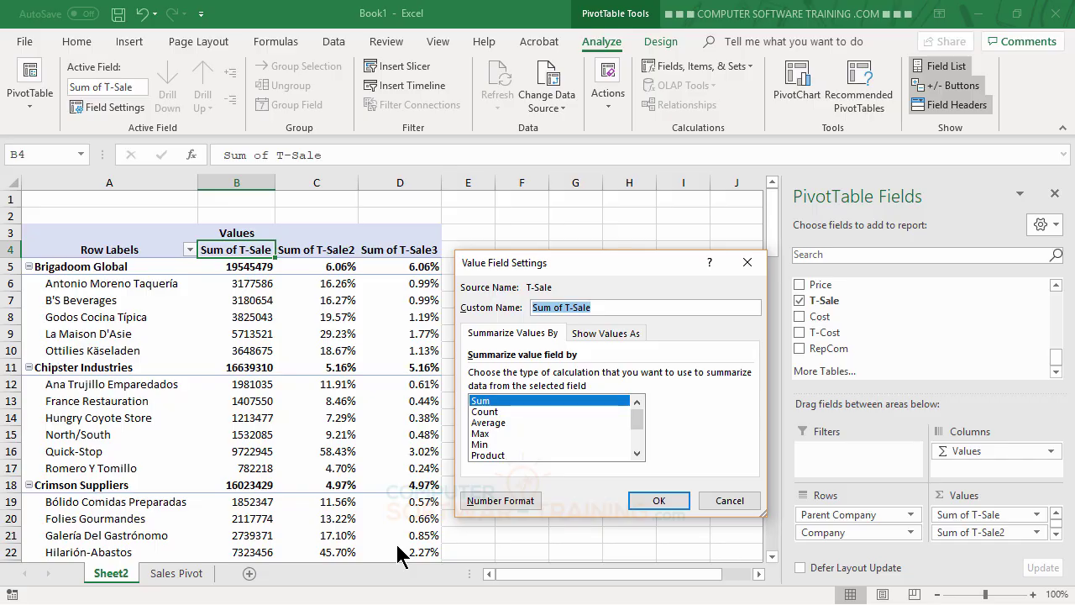
pyautogui.write('Revenue')
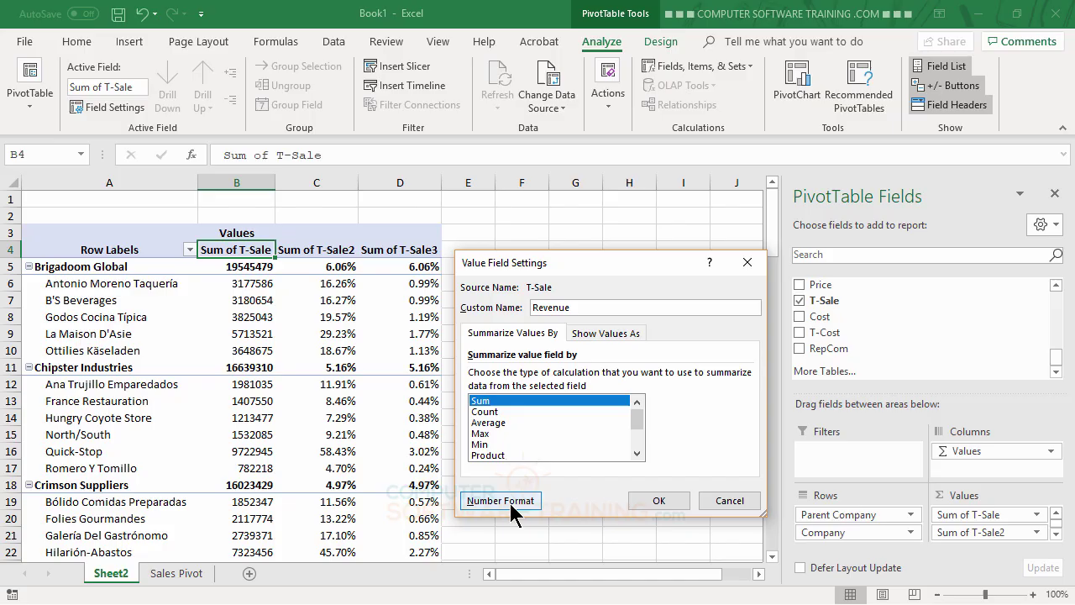
pyautogui.click(510, 501)
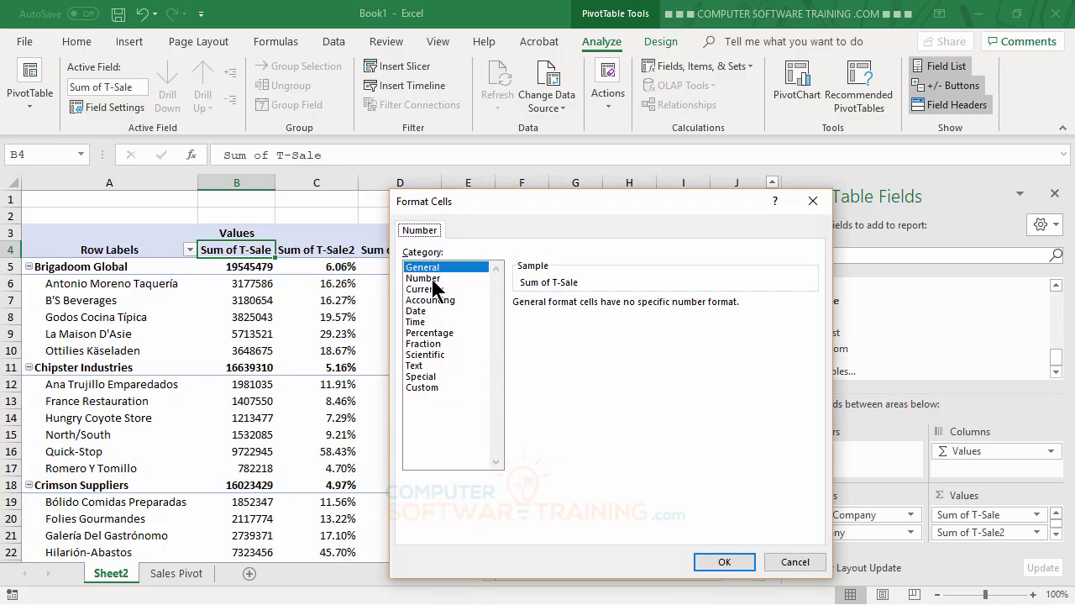
pyautogui.click(471, 279)
pyautogui.click(517, 324)
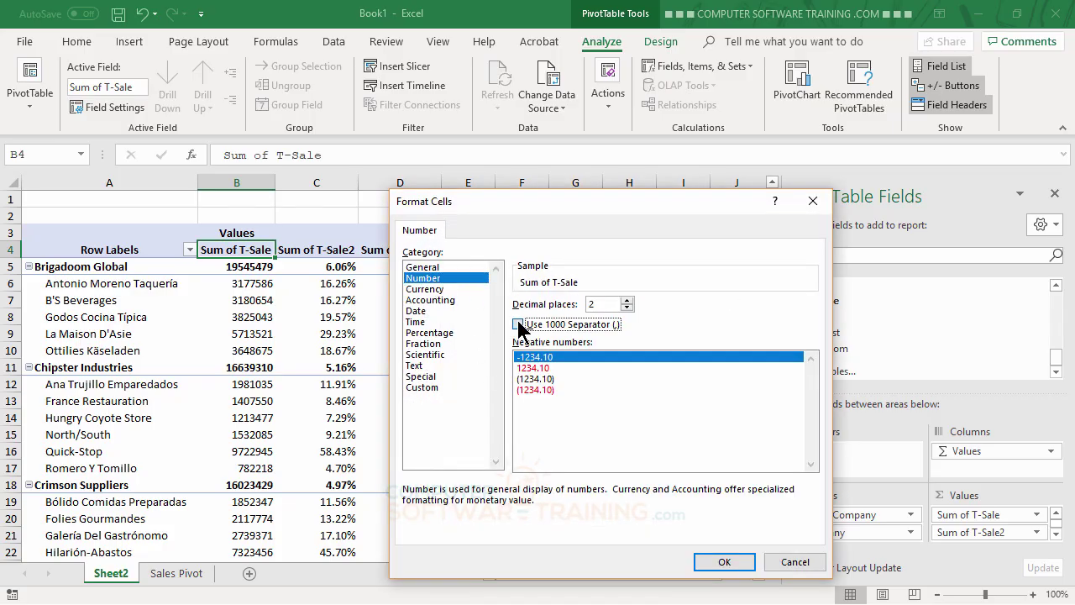
pyautogui.click(627, 308)
pyautogui.click(626, 308)
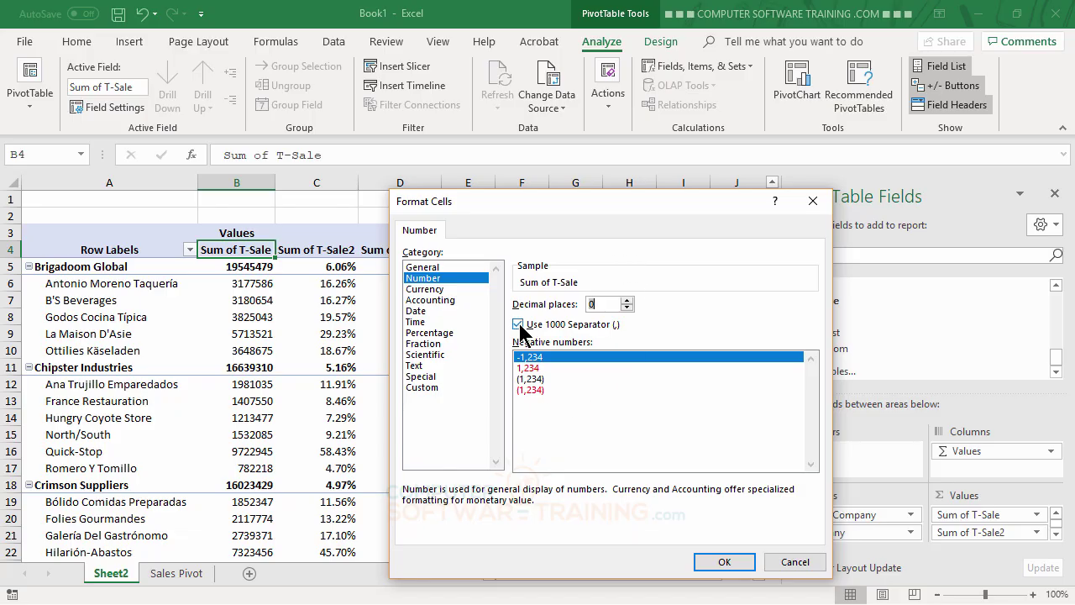
pyautogui.click(731, 565)
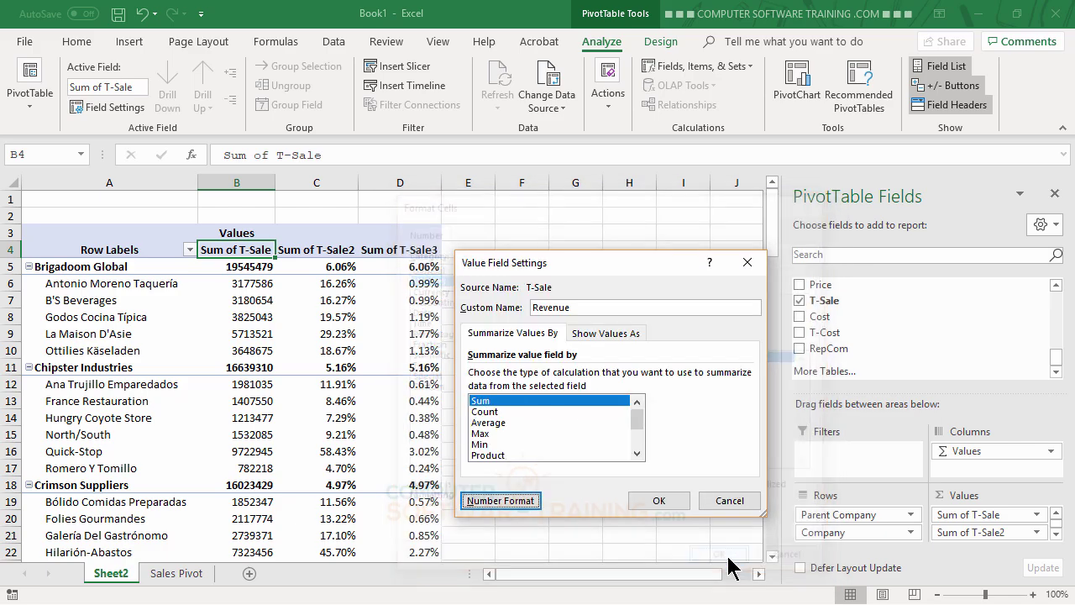
pyautogui.click(671, 501)
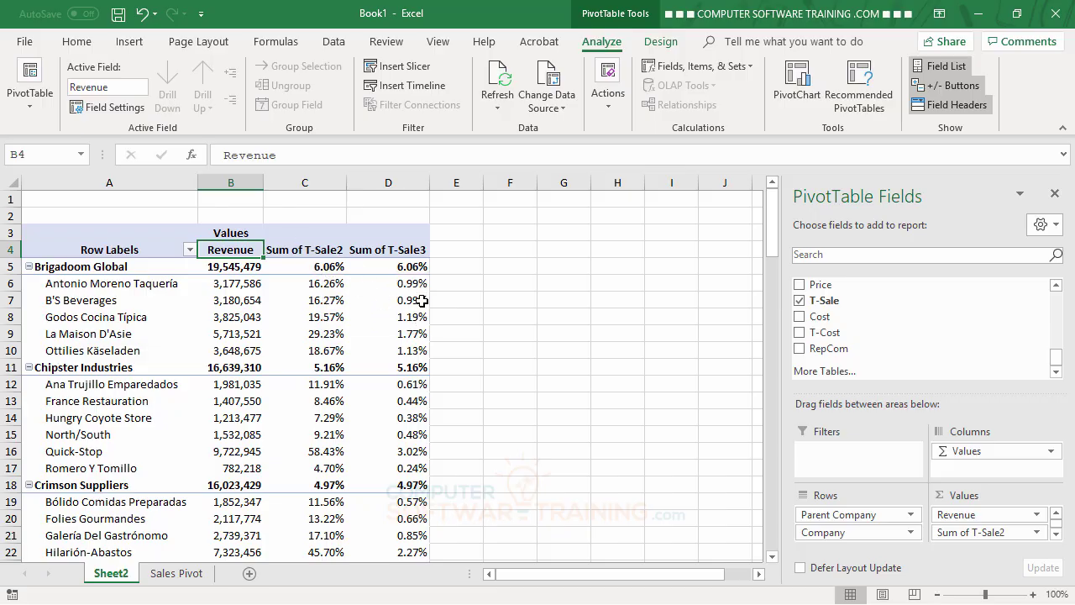
# Rename the Sum of T-Sale2 field to RevP% and format it as Percentage with 1 decimal place
pyautogui.doubleClick(304, 250)
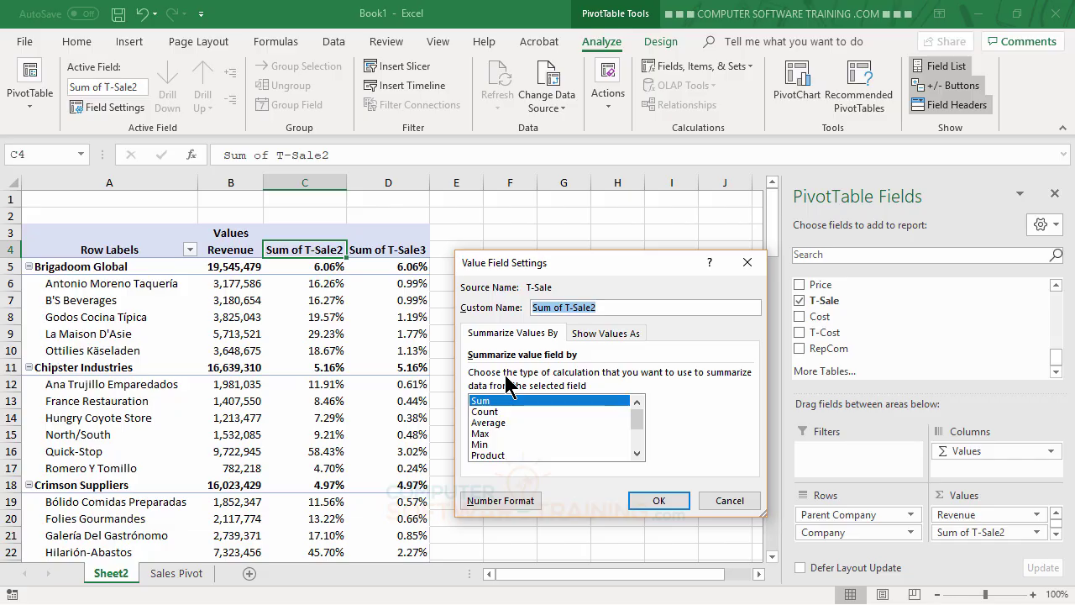
pyautogui.write('RevP%')
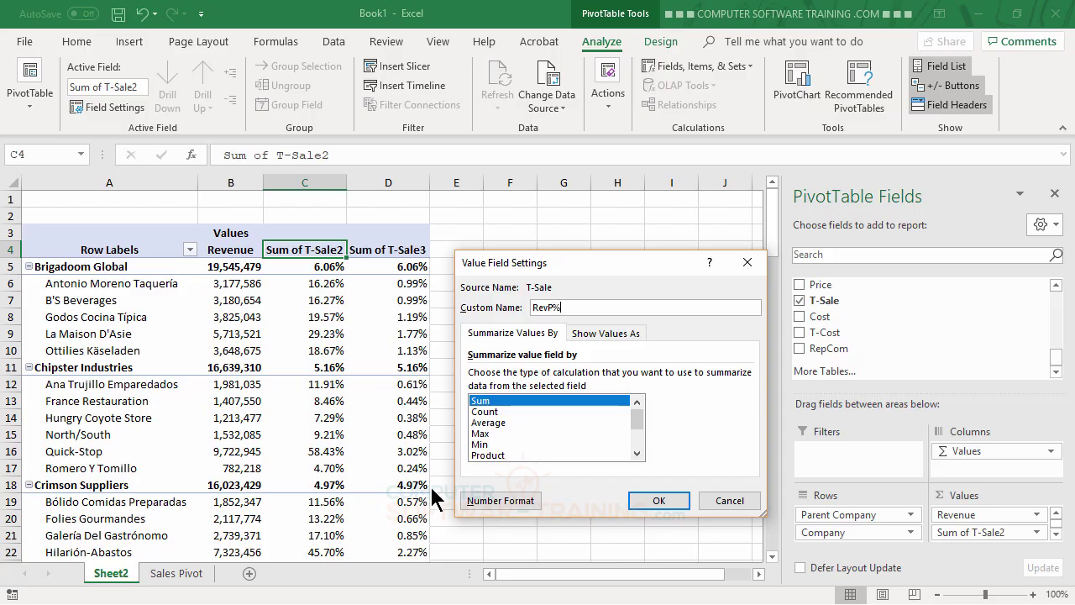
pyautogui.click(501, 501)
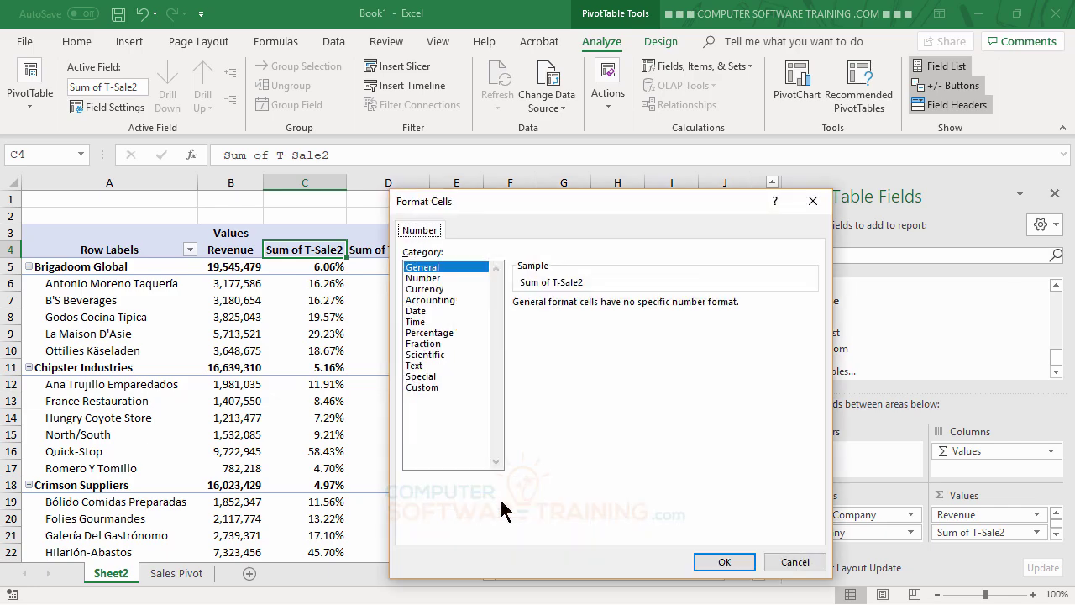
pyautogui.click(436, 334)
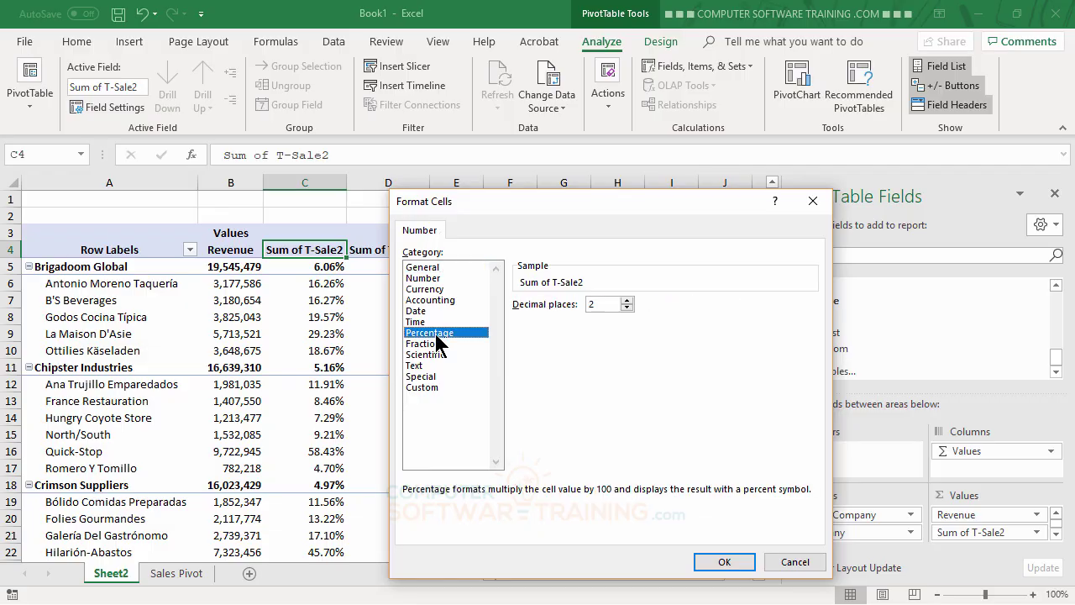
pyautogui.click(627, 308)
pyautogui.click(627, 308)
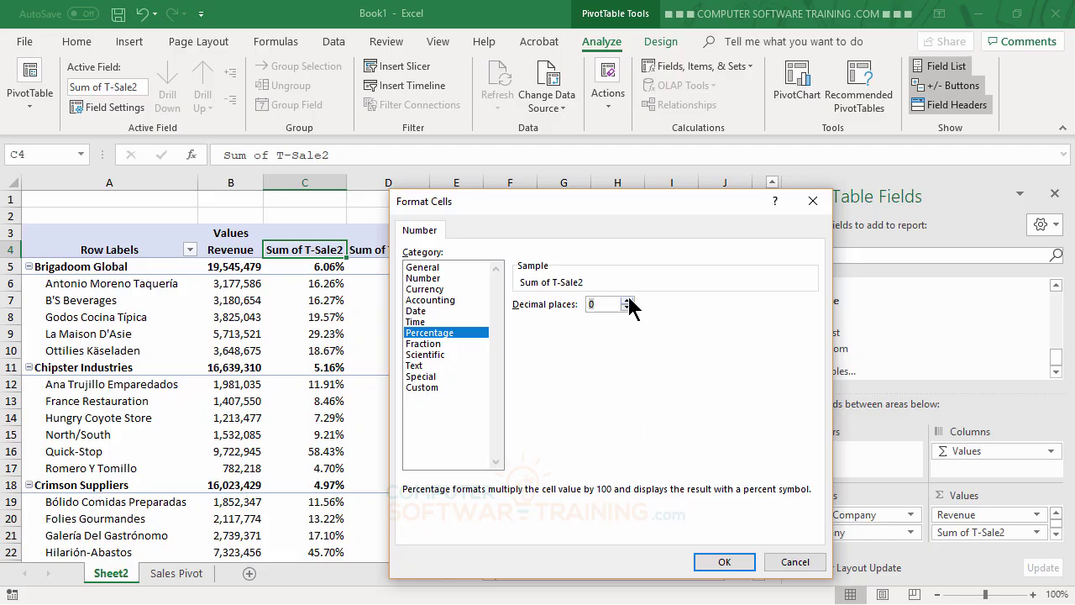
pyautogui.click(727, 566)
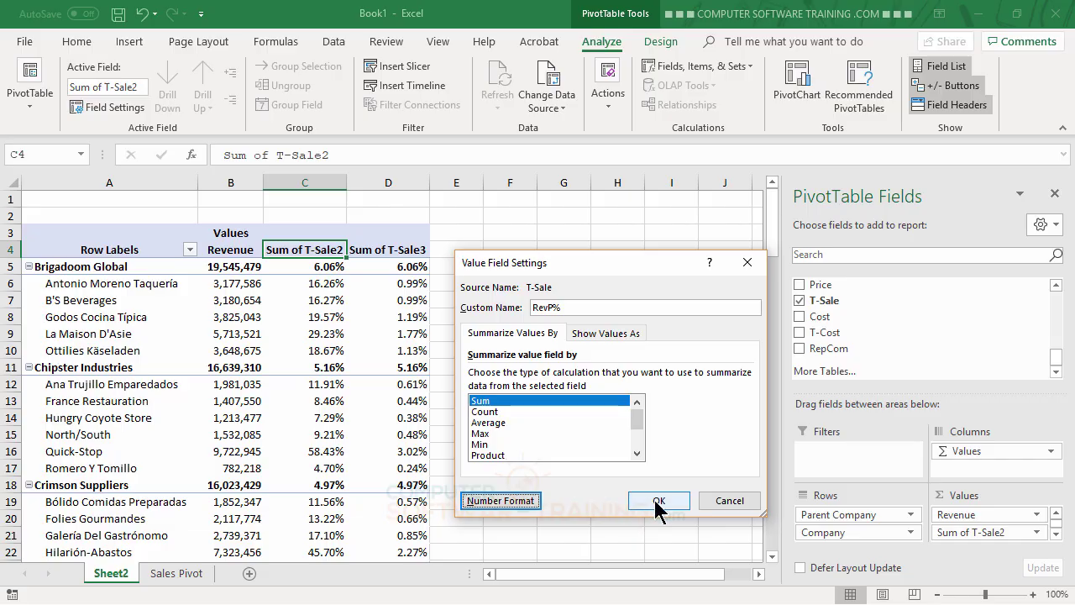
pyautogui.click(657, 500)
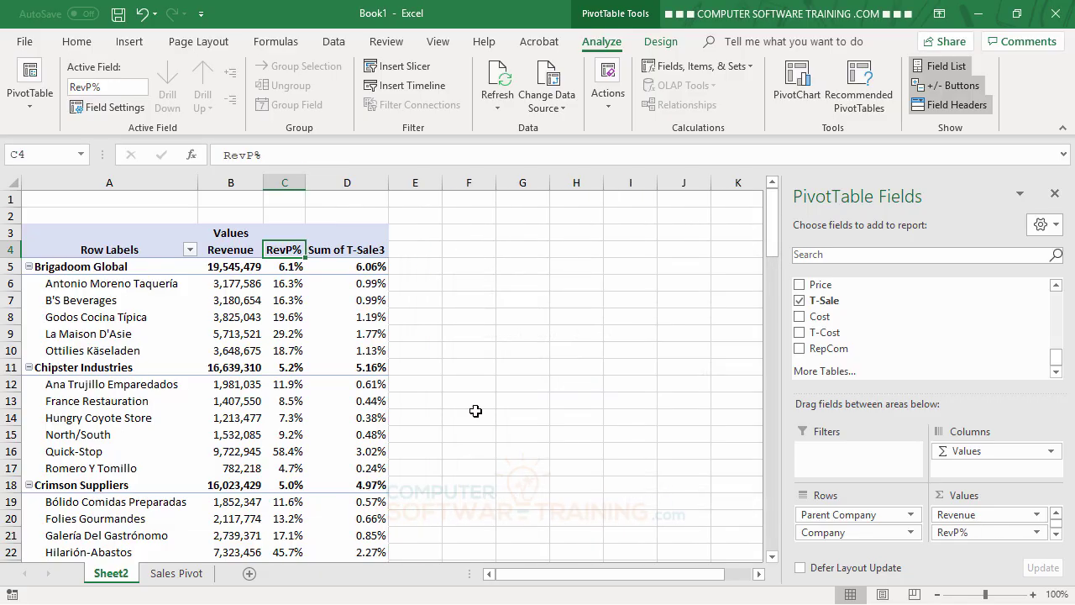
# Rename the Sum of T-Sale3 field to RevT% and format it as Percentage with 1 decimal place
pyautogui.doubleClick(351, 250)
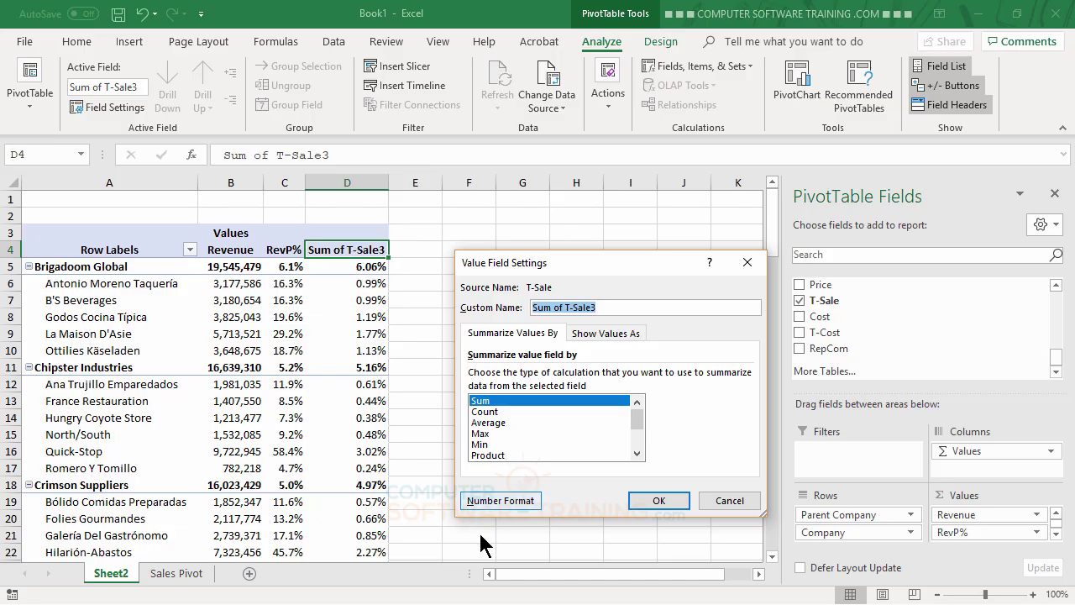
pyautogui.write('RevT%')
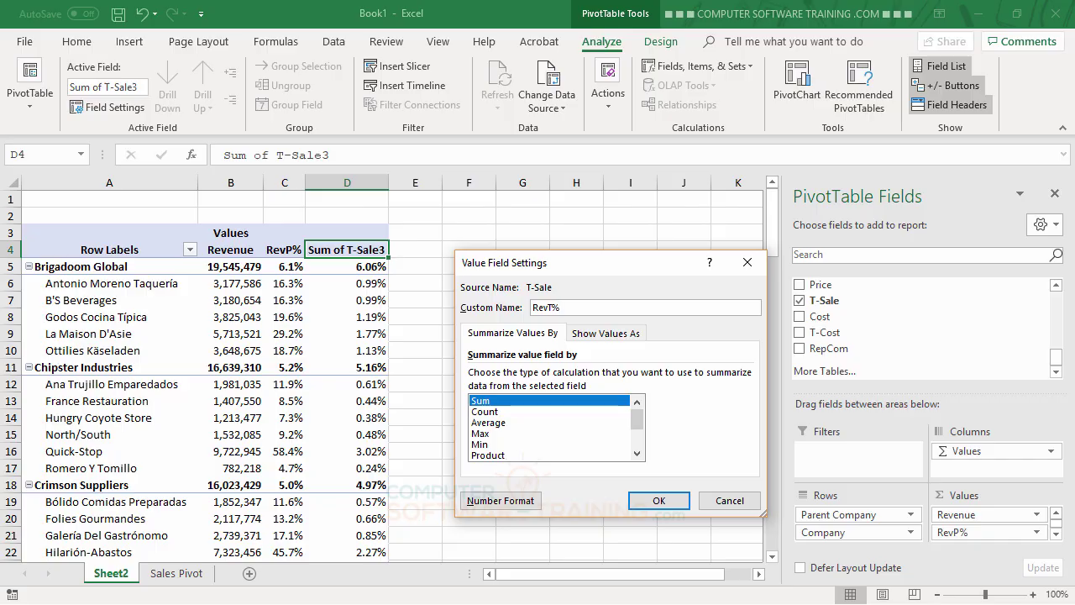
pyautogui.click(501, 502)
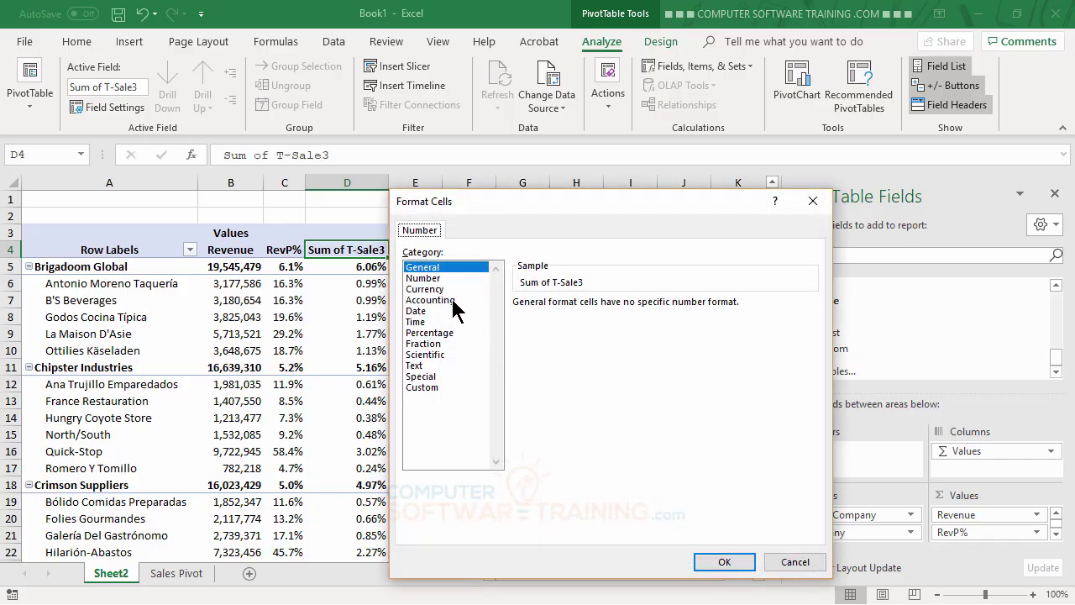
pyautogui.click(434, 333)
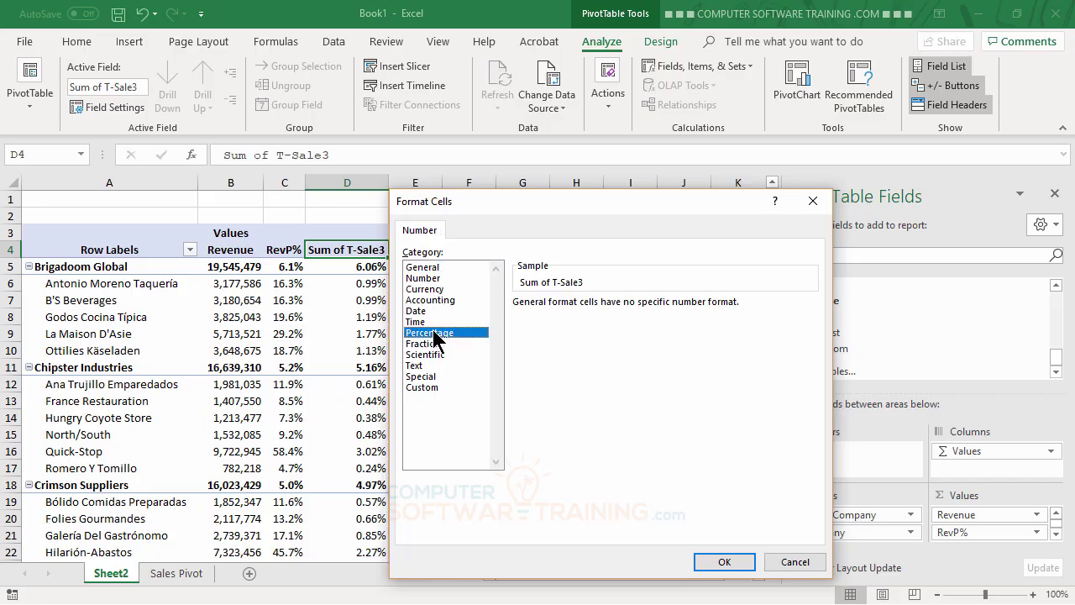
pyautogui.click(627, 307)
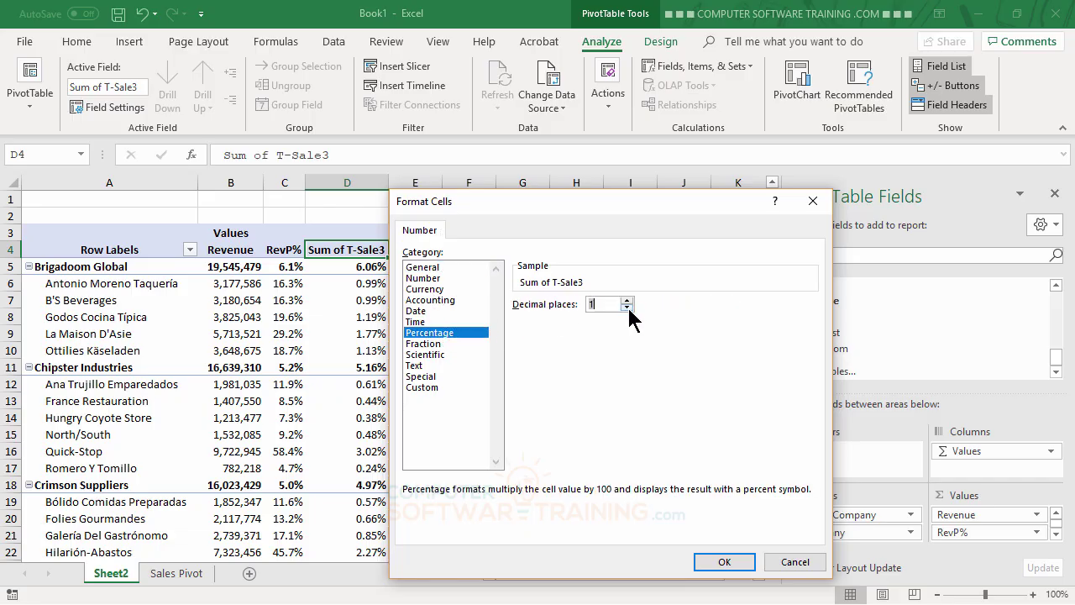
pyautogui.click(722, 562)
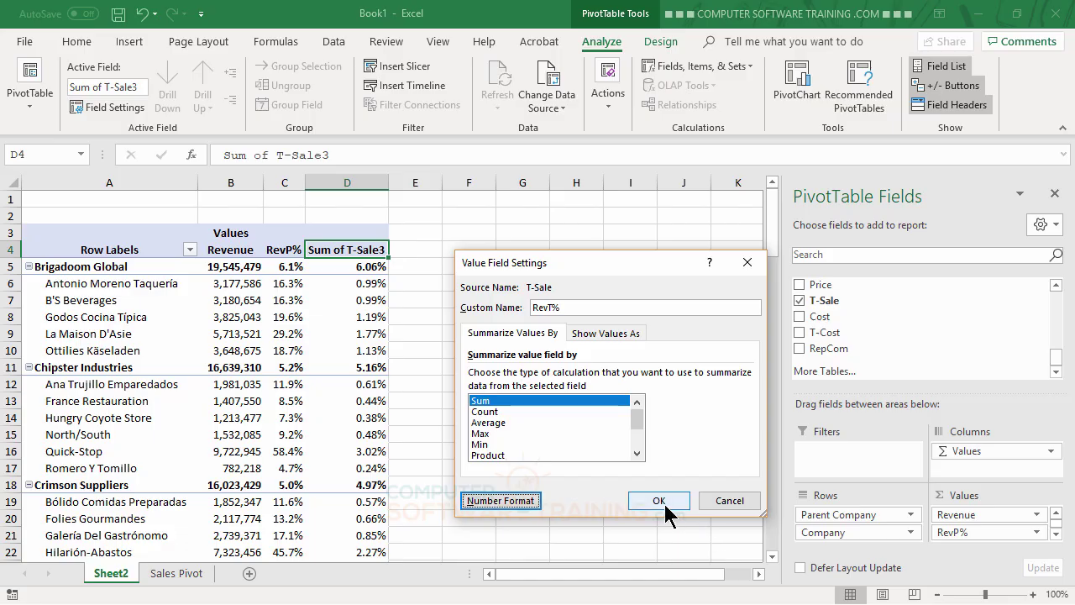
pyautogui.click(663, 500)
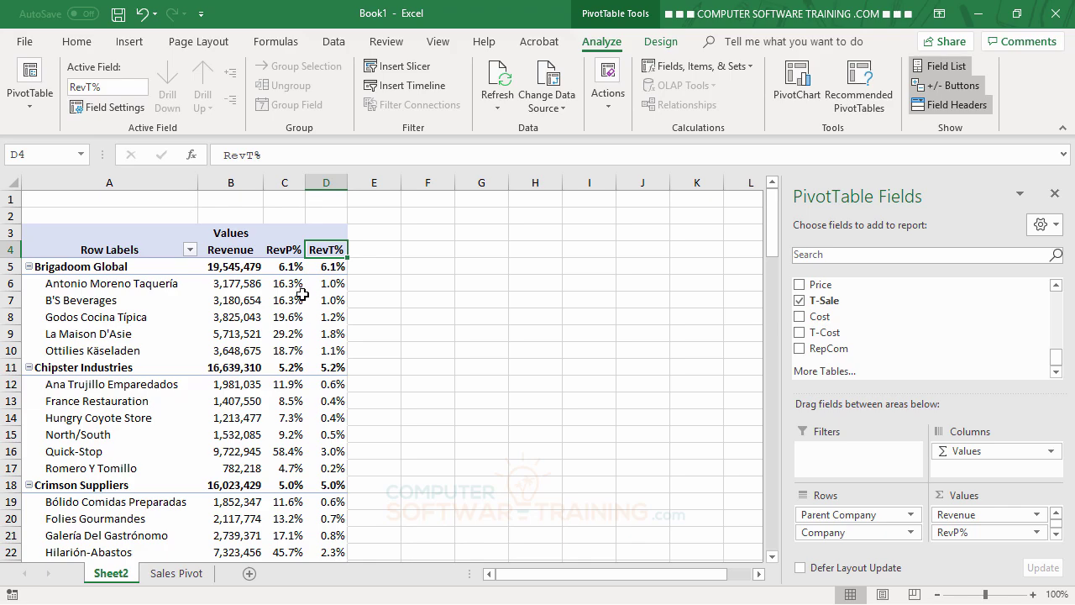
# Insert a calculated field named PR with the formula ='T-Sale'-'T-Cost'
pyautogui.moveTo(293, 295)
pyautogui.click(1056, 285)
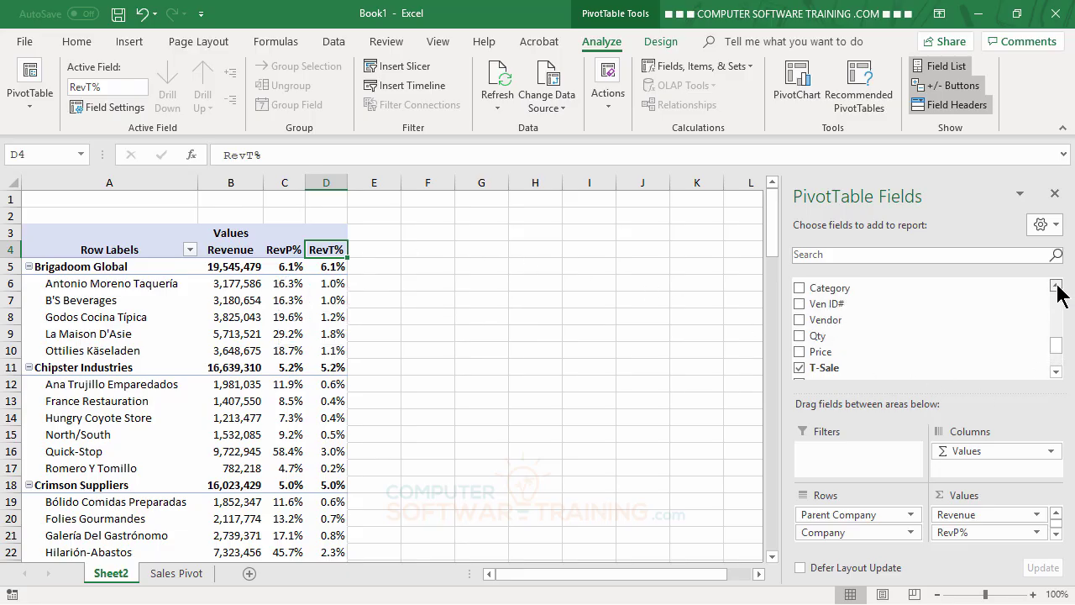
pyautogui.moveTo(1055, 285); pyautogui.dragTo(1056, 284)
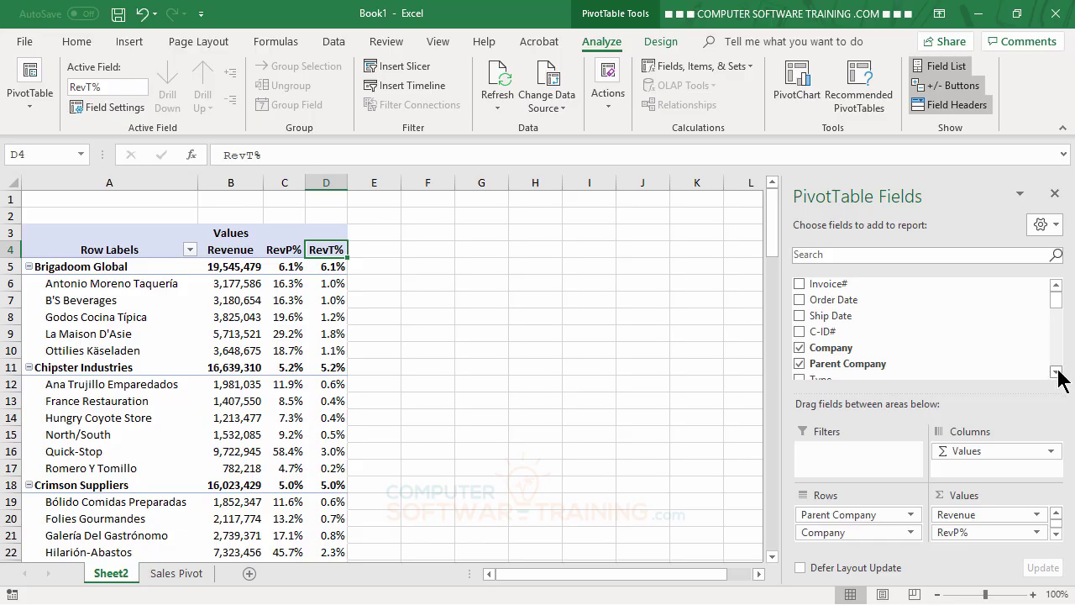
pyautogui.moveTo(1056, 372); pyautogui.dragTo(1056, 372)
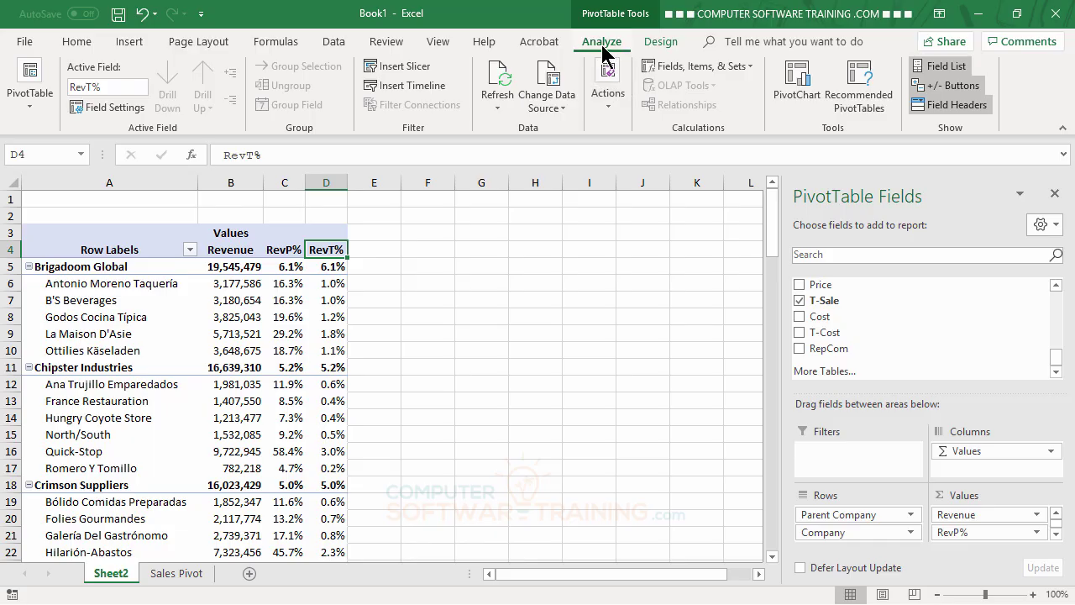
pyautogui.click(678, 69)
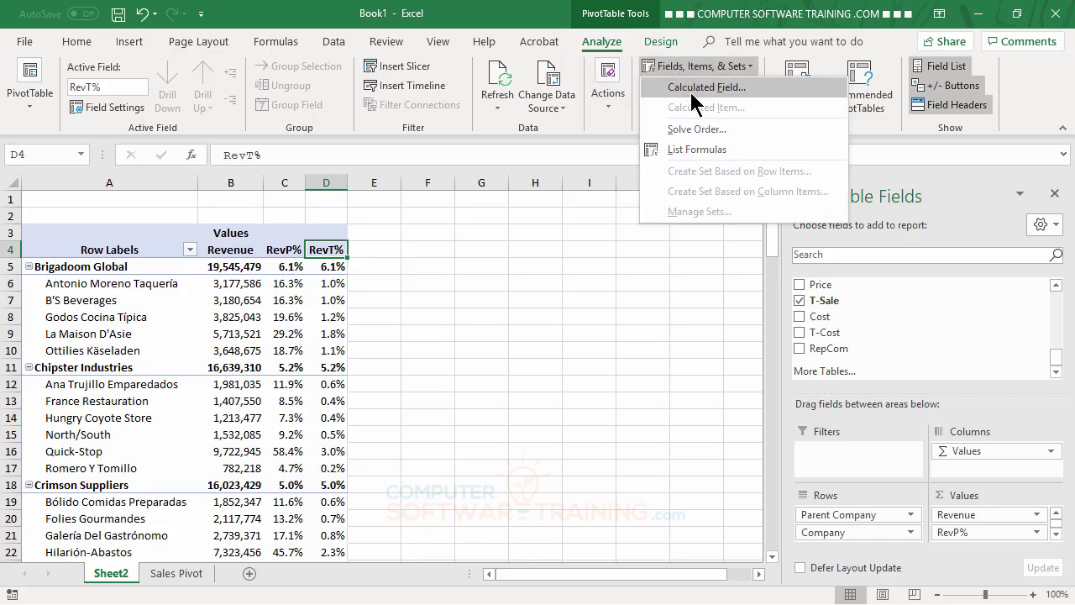
pyautogui.click(691, 94)
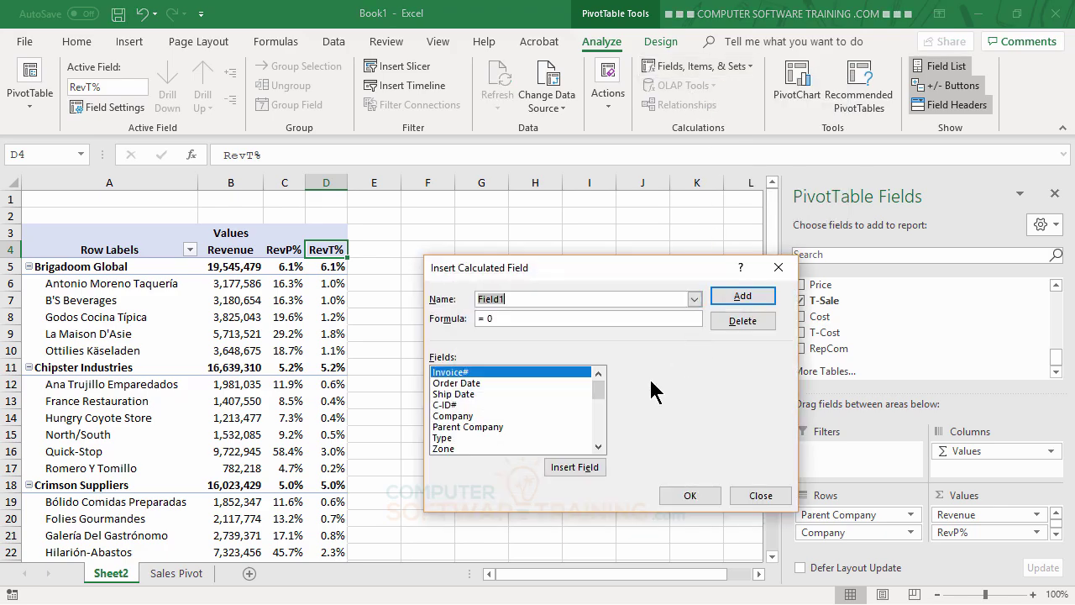
pyautogui.write('PR')
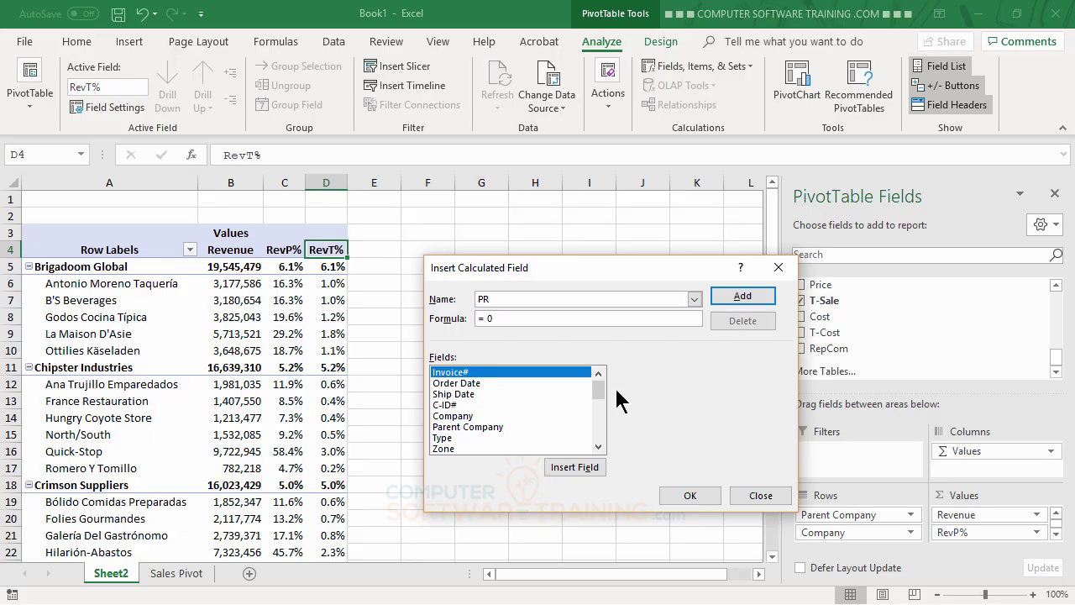
pyautogui.press('Tab')
pyautogui.moveTo(598, 390); pyautogui.dragTo(605, 441)
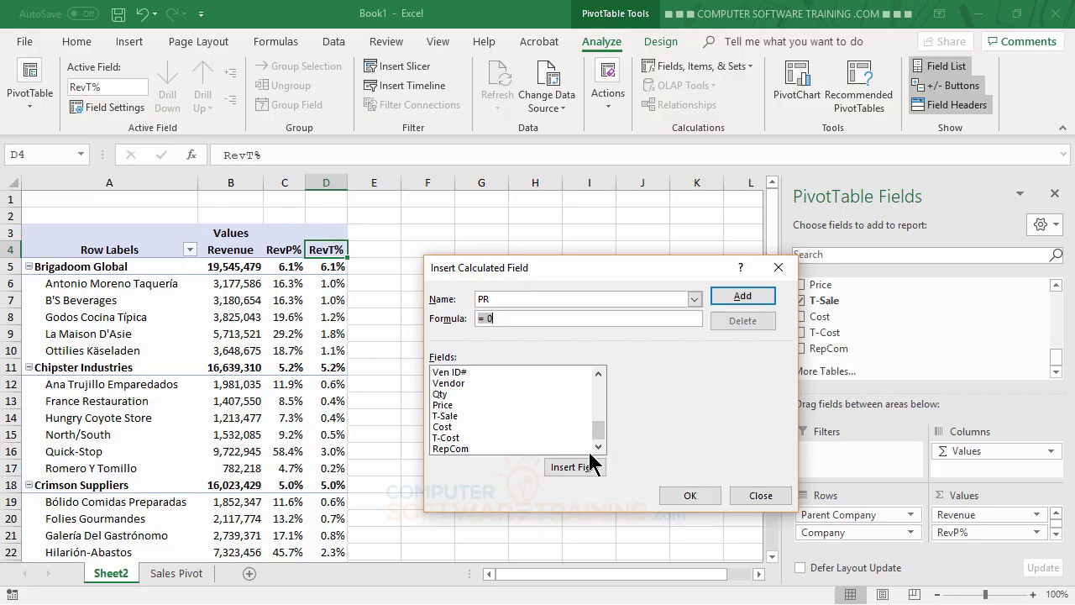
pyautogui.doubleClick(445, 416)
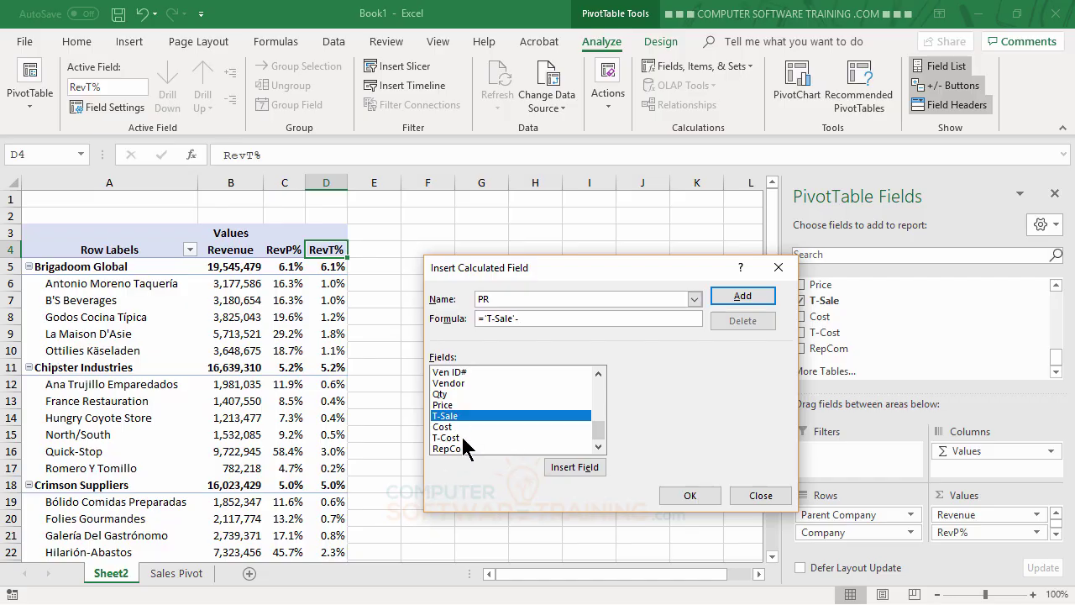
pyautogui.write('-')
pyautogui.doubleClick(455, 438)
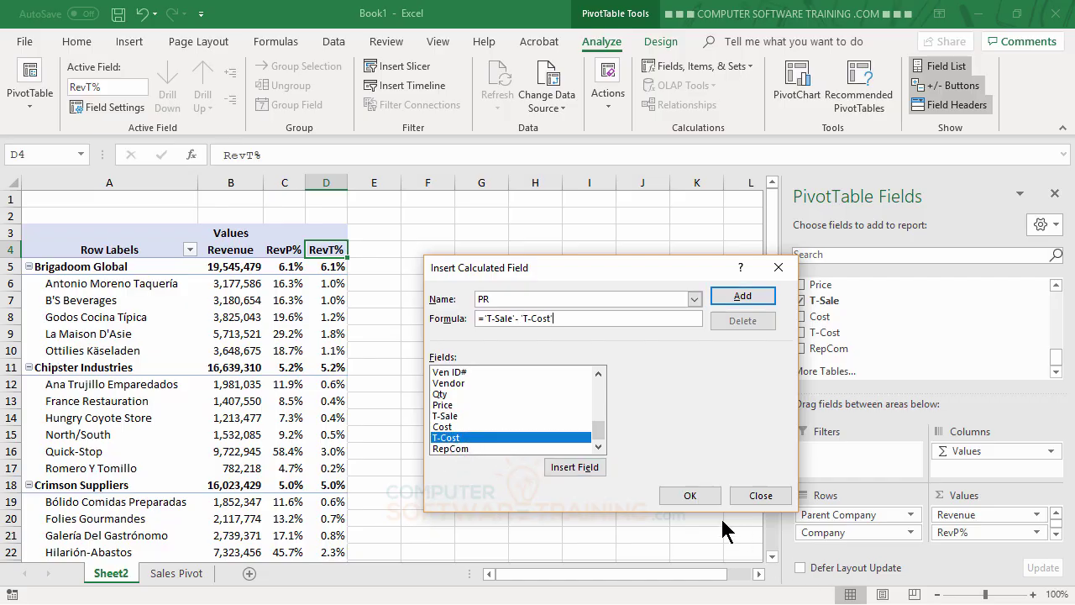
pyautogui.click(680, 496)
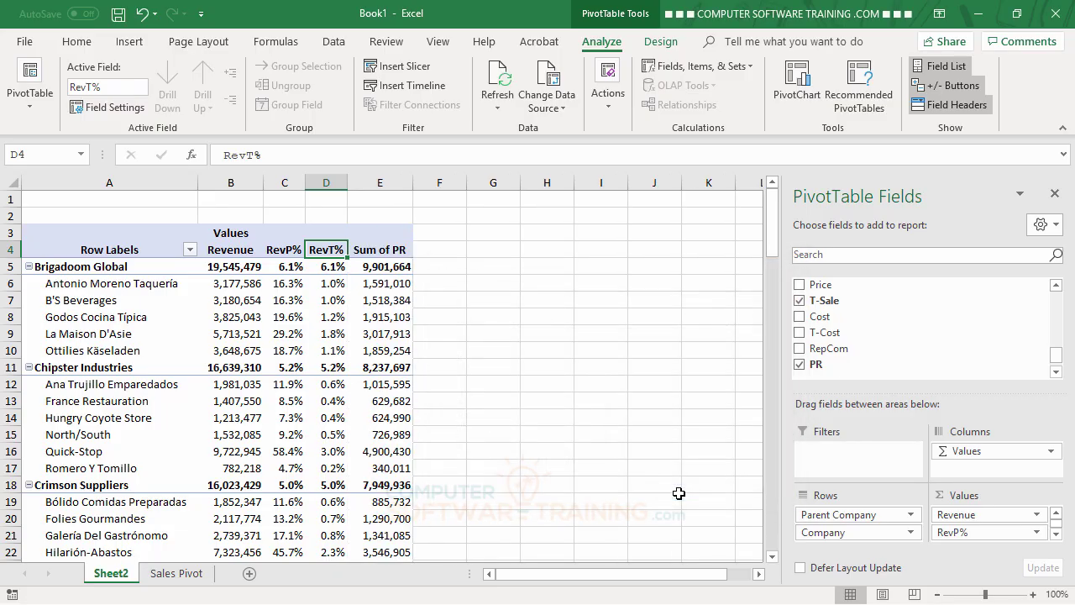
# Rename the Sum of PR column header to Profit
pyautogui.click(378, 249)
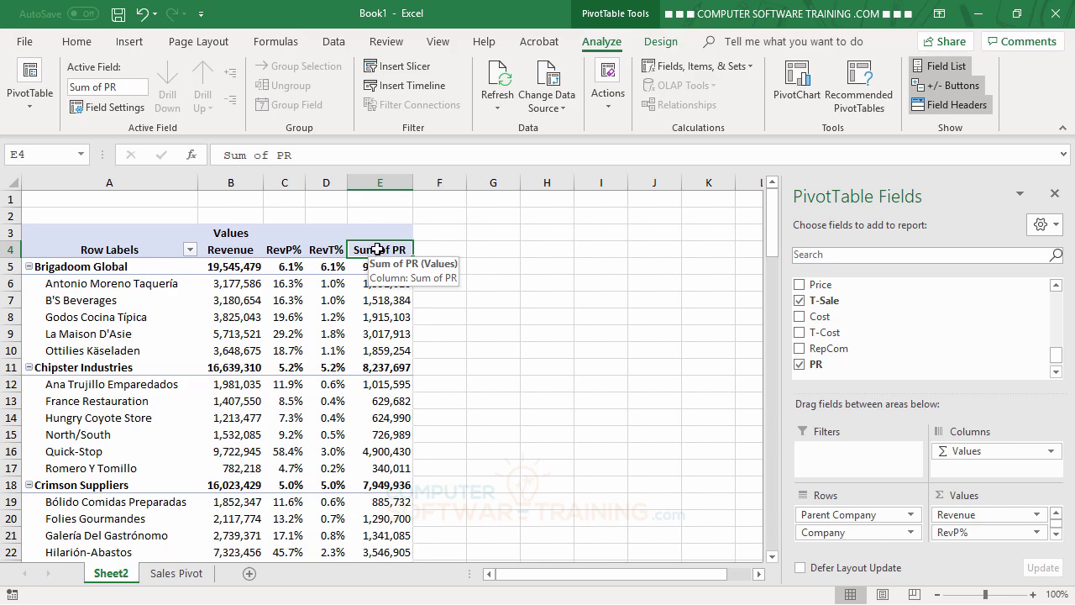
pyautogui.write('Pro')
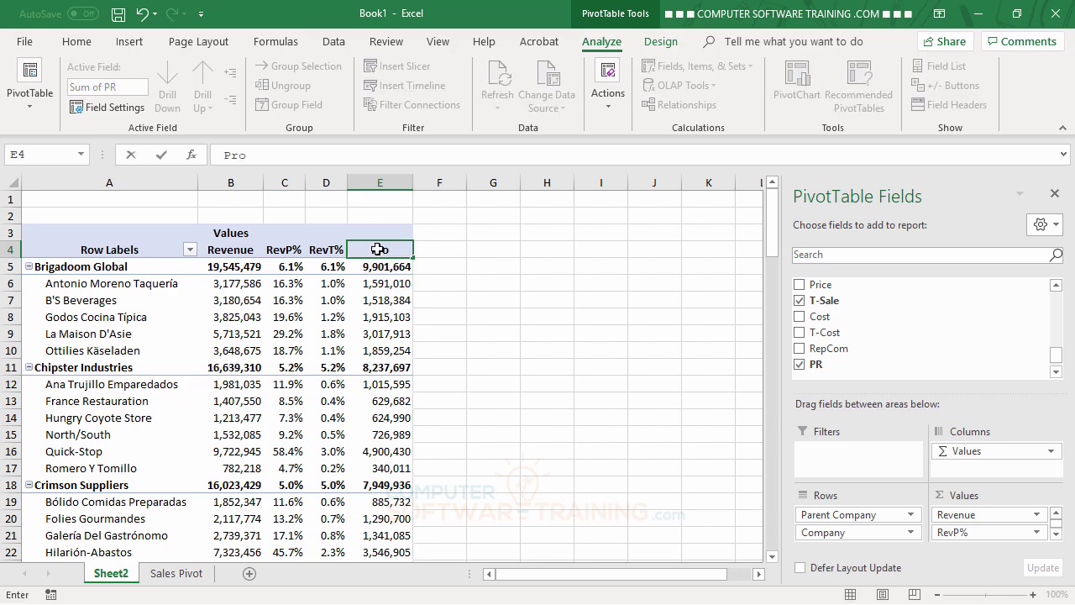
pyautogui.write('fit')
pyautogui.press('Return')
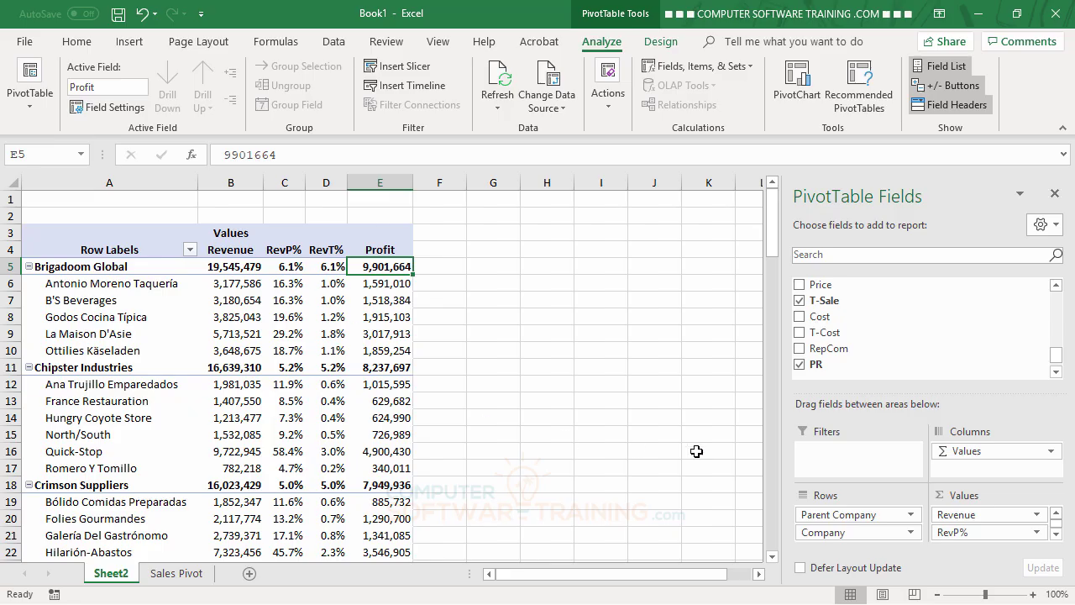
# Undock the PivotTable Fields pane and lengthen it so the whole Values area fits
pyautogui.moveTo(943, 393); pyautogui.dragTo(949, 365)
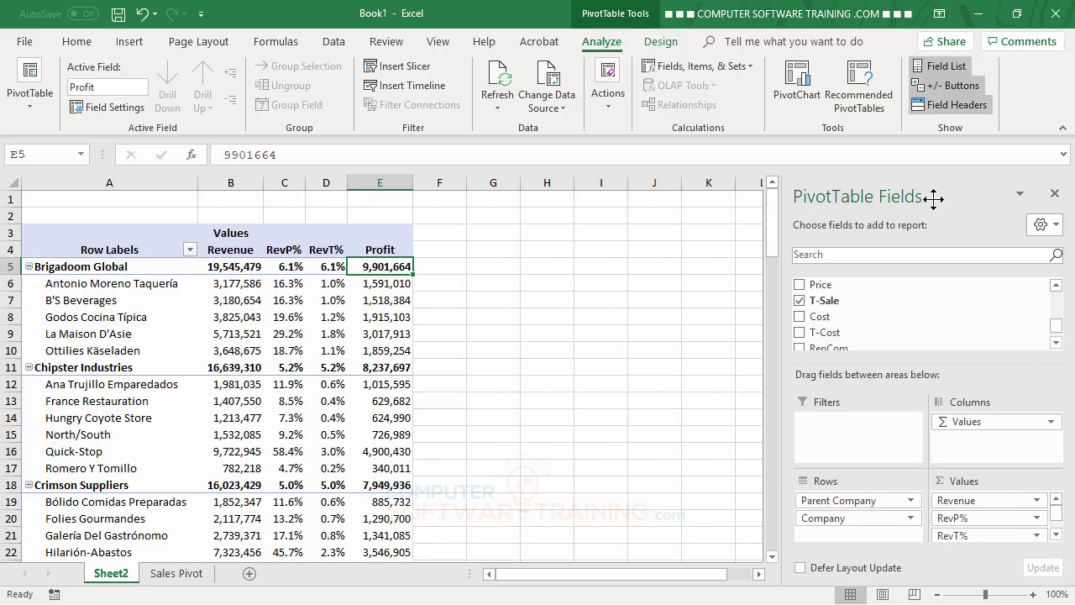
pyautogui.moveTo(934, 199); pyautogui.dragTo(883, 35)
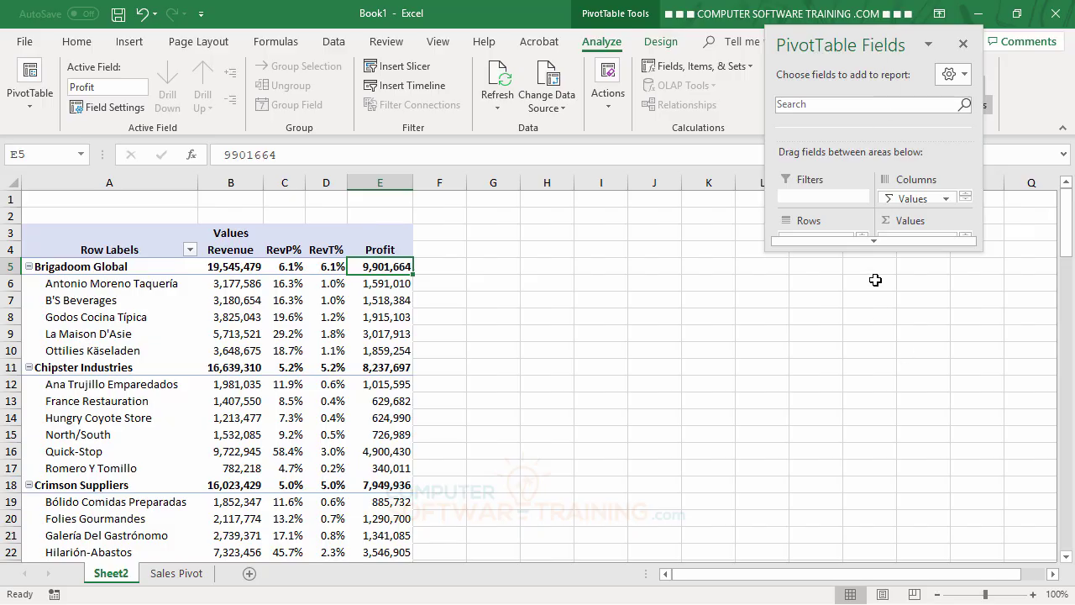
pyautogui.moveTo(886, 249); pyautogui.dragTo(889, 547)
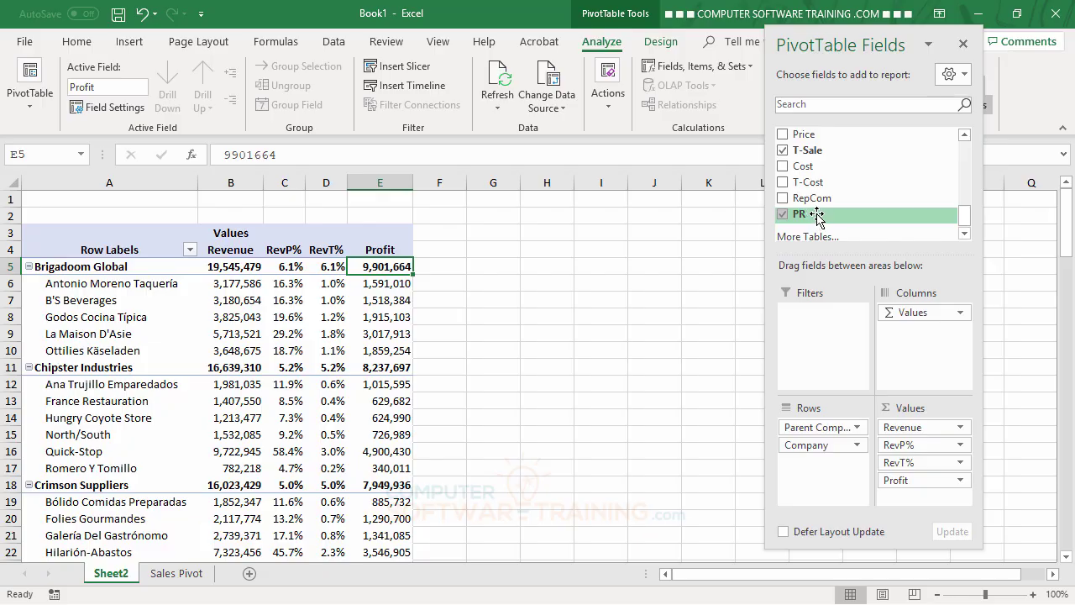
# Add PR to the Values area again, named Prf% and shown as % of Parent Row Total
pyautogui.moveTo(816, 215); pyautogui.dragTo(916, 492)
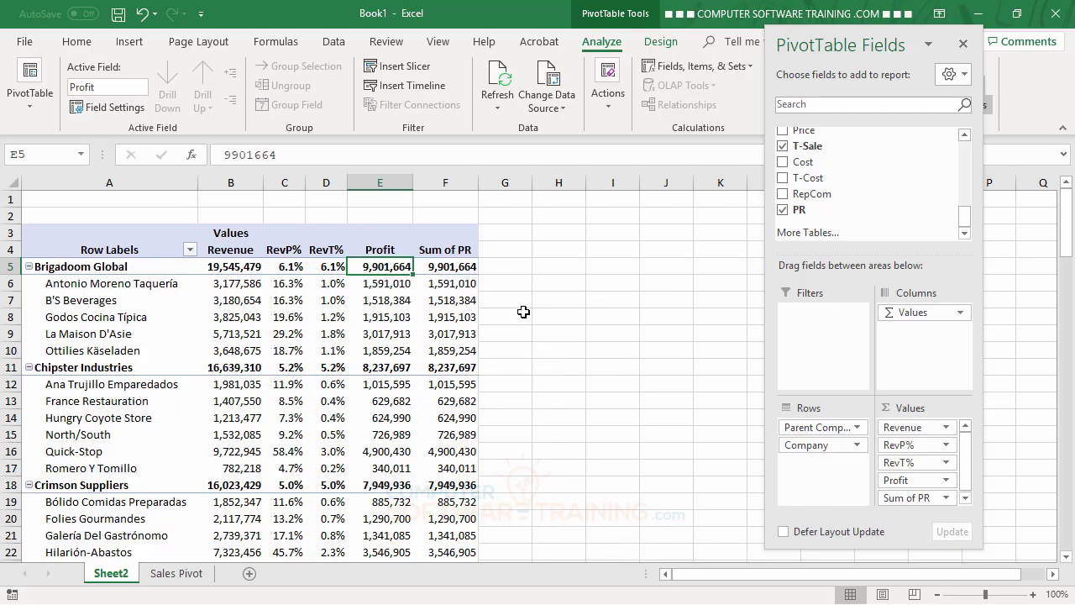
pyautogui.doubleClick(447, 248)
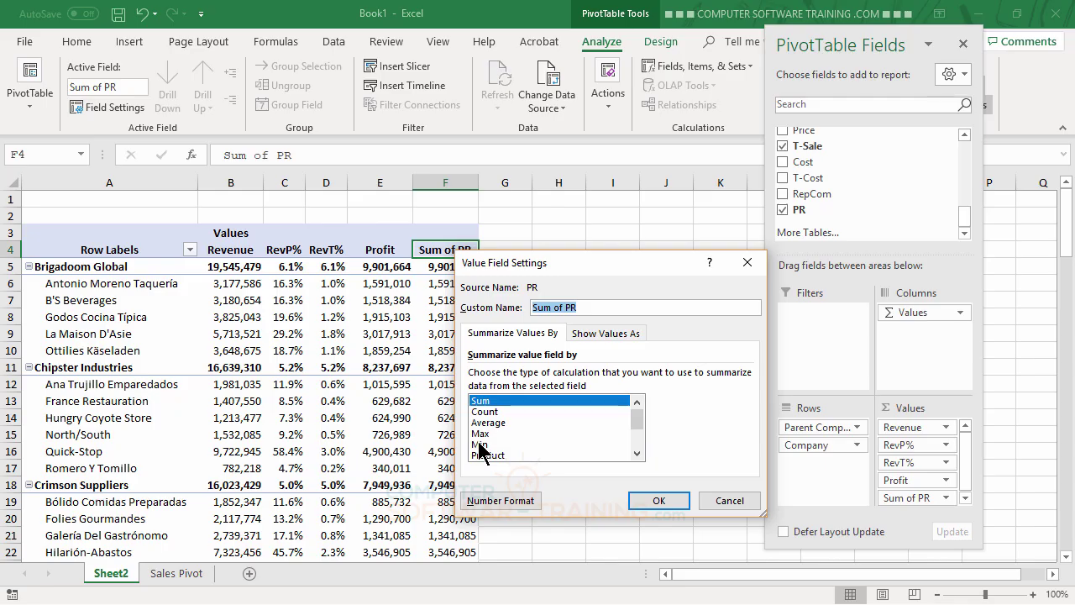
pyautogui.write('Prf%')
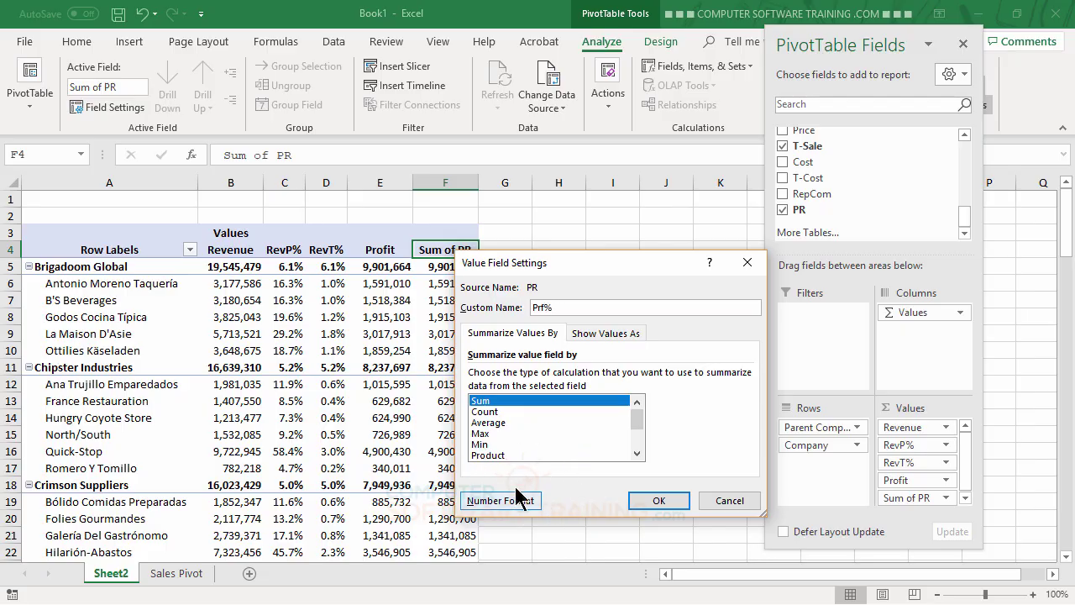
pyautogui.click(605, 334)
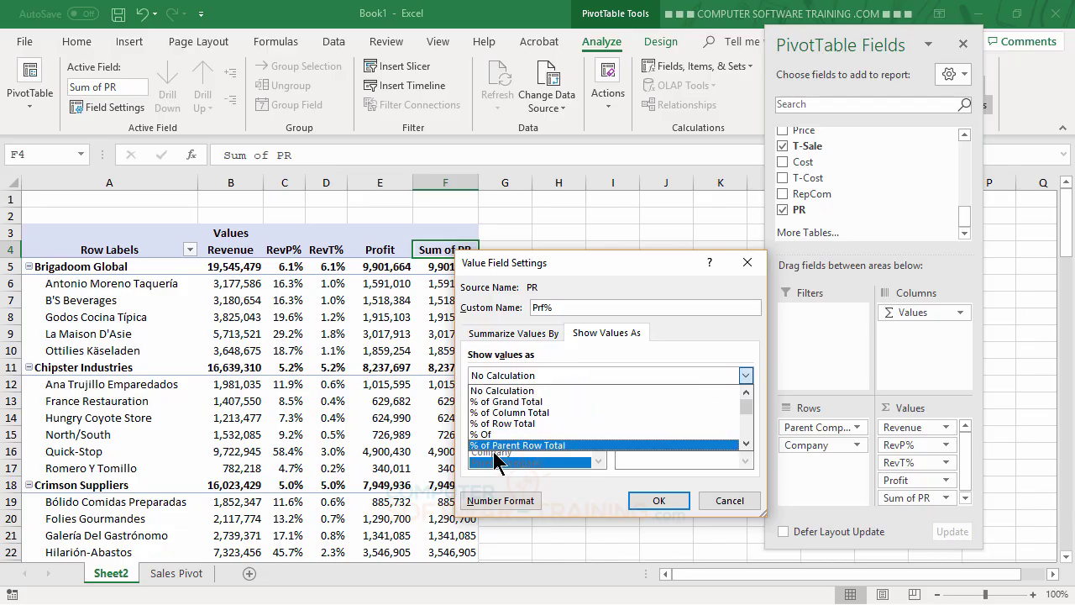
pyautogui.click(541, 446)
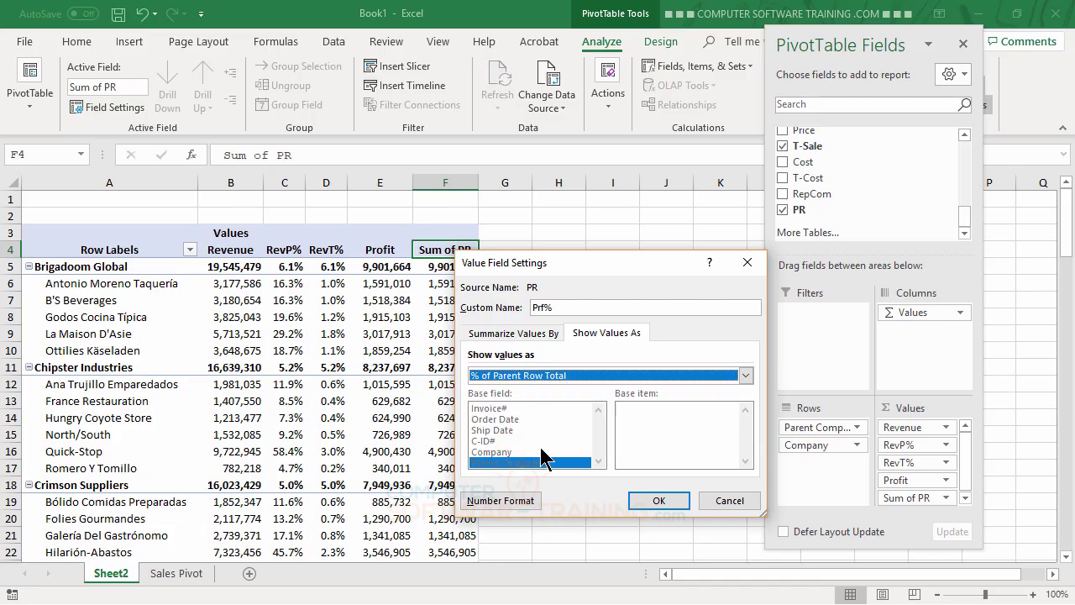
pyautogui.click(658, 502)
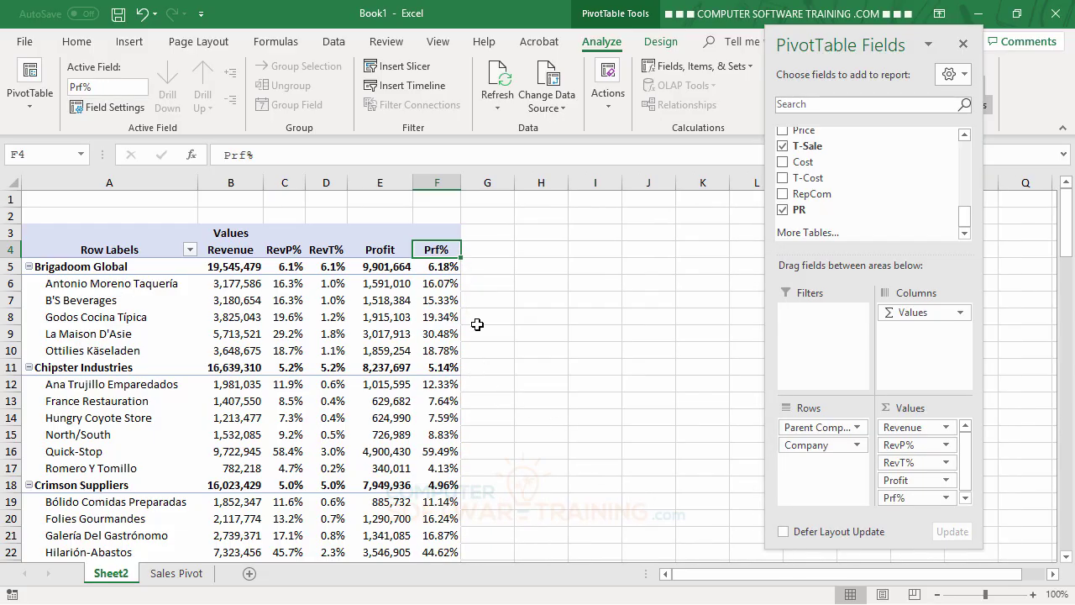
# Format the Prf% field as Percentage with 1 decimal place
pyautogui.doubleClick(441, 249)
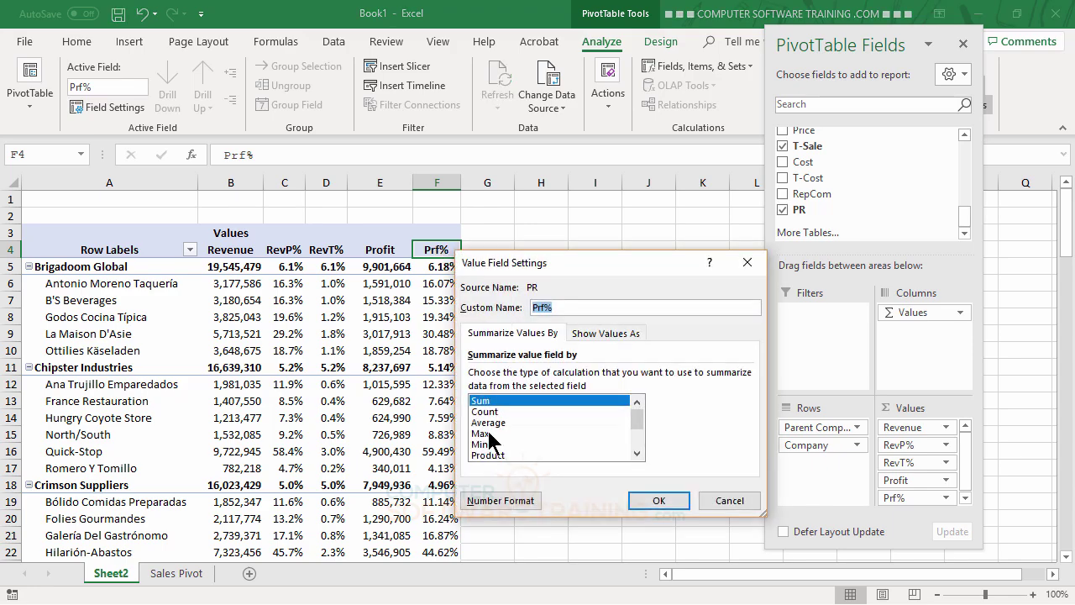
pyautogui.click(500, 500)
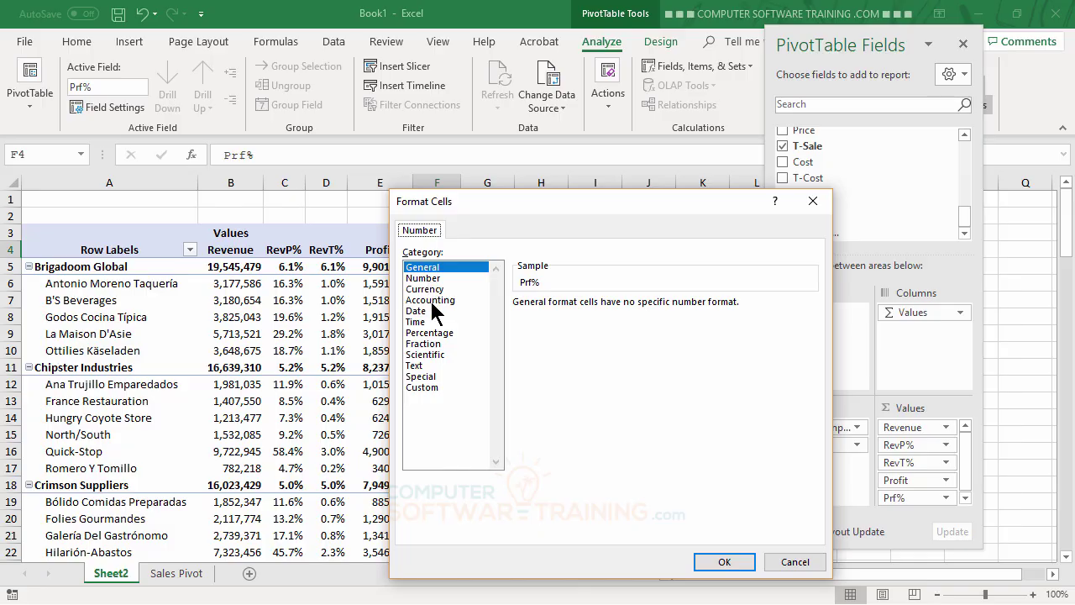
pyautogui.click(445, 333)
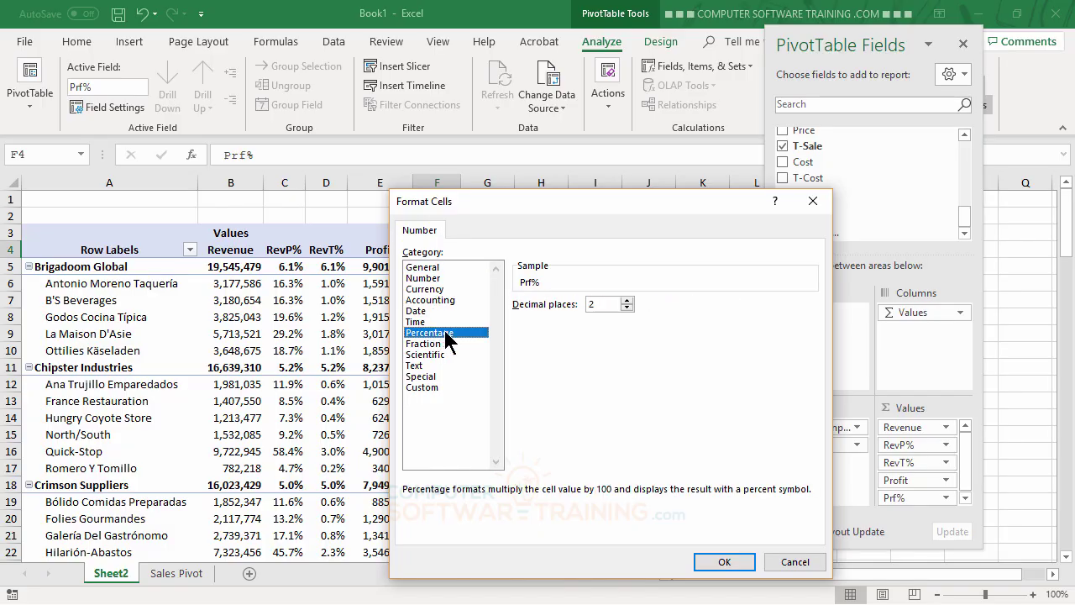
pyautogui.click(627, 307)
pyautogui.click(627, 307)
pyautogui.click(723, 561)
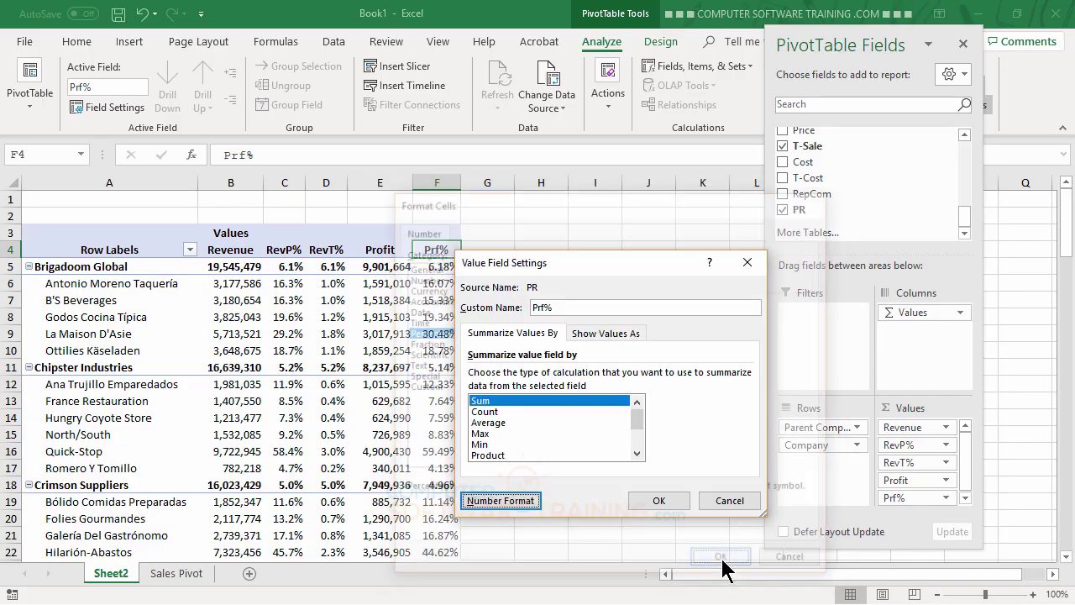
pyautogui.click(659, 506)
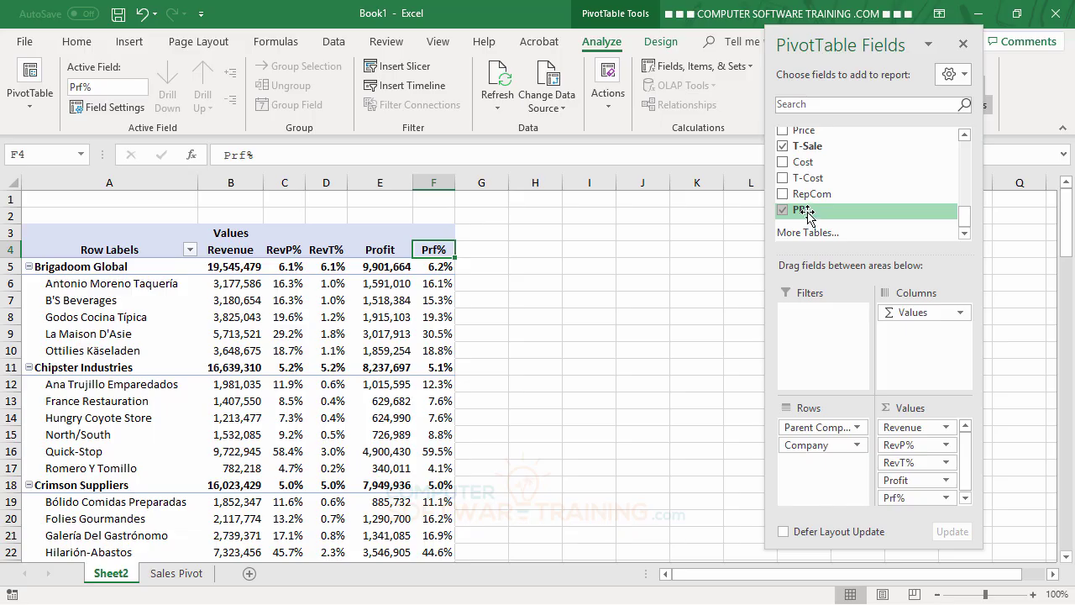
# Add PR to the Values area a third time, naming it Pt% and showing it as % of Column Total
pyautogui.moveTo(808, 212); pyautogui.dragTo(916, 504)
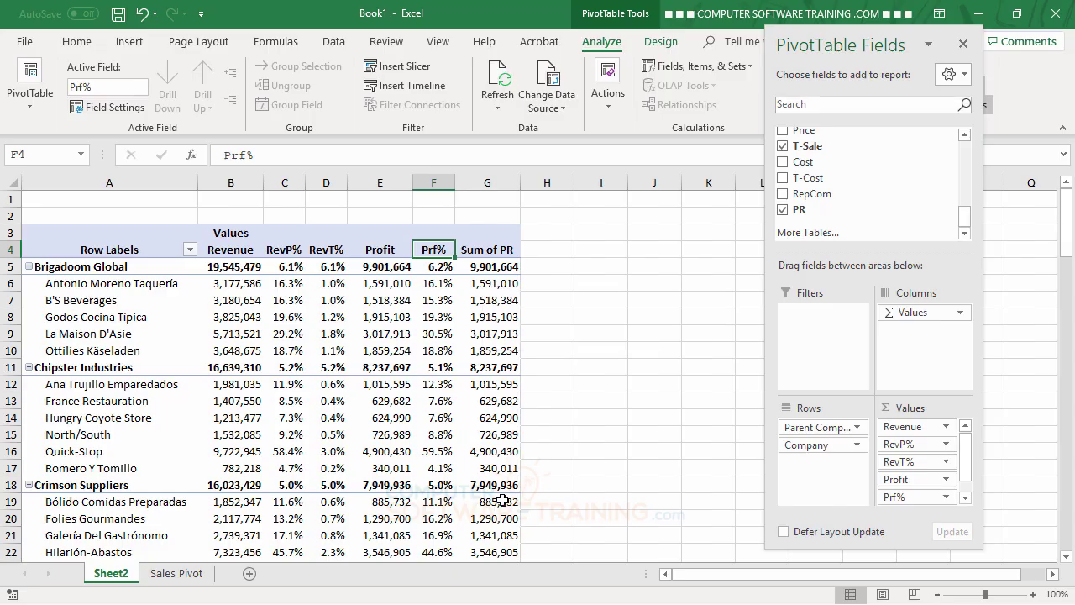
pyautogui.click(487, 250)
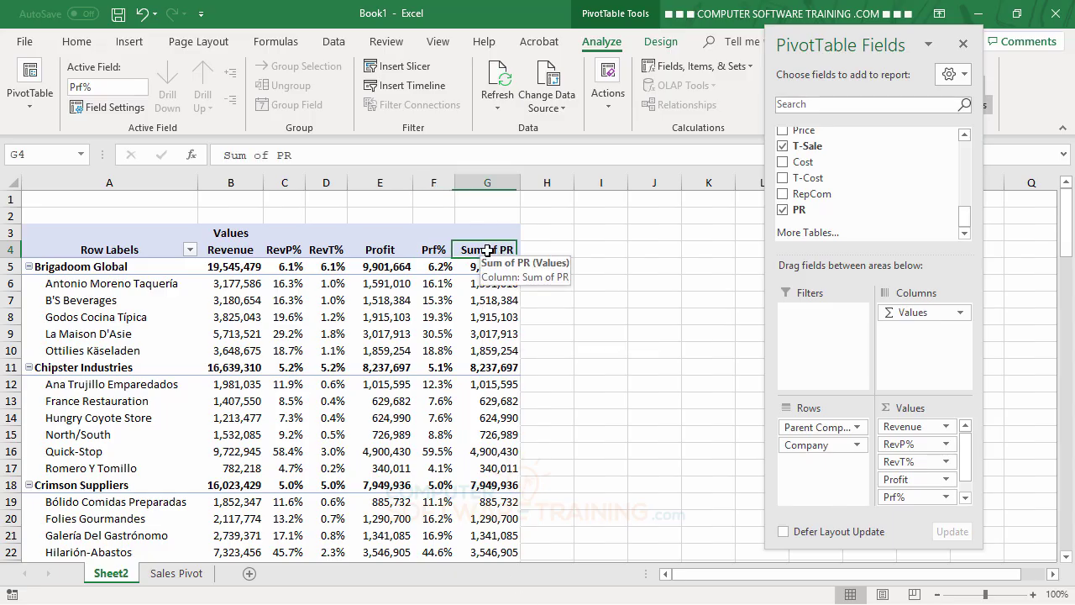
pyautogui.doubleClick(487, 251)
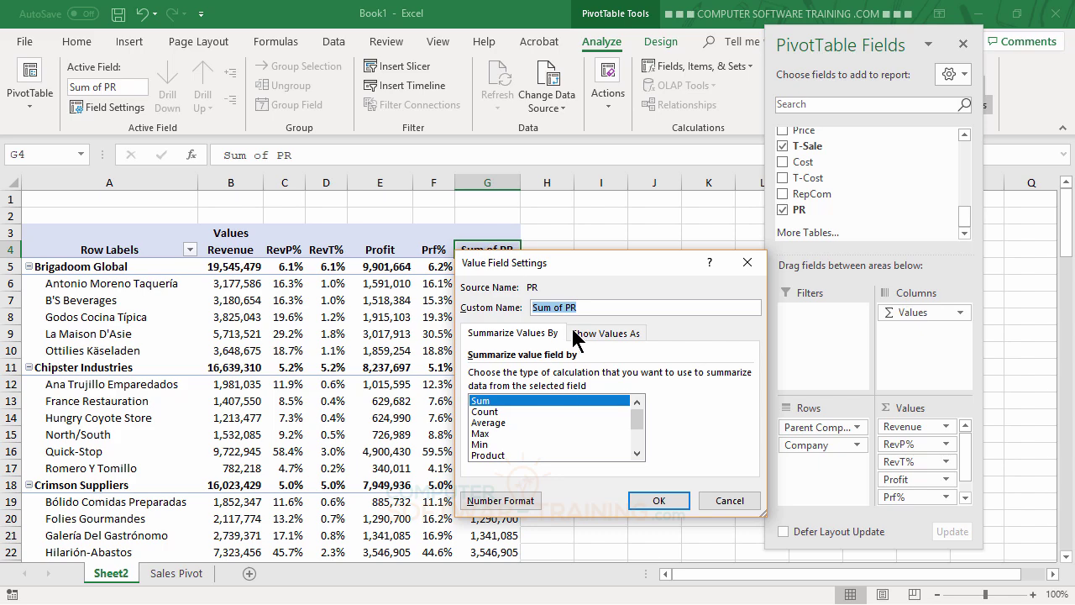
pyautogui.write('Pt%')
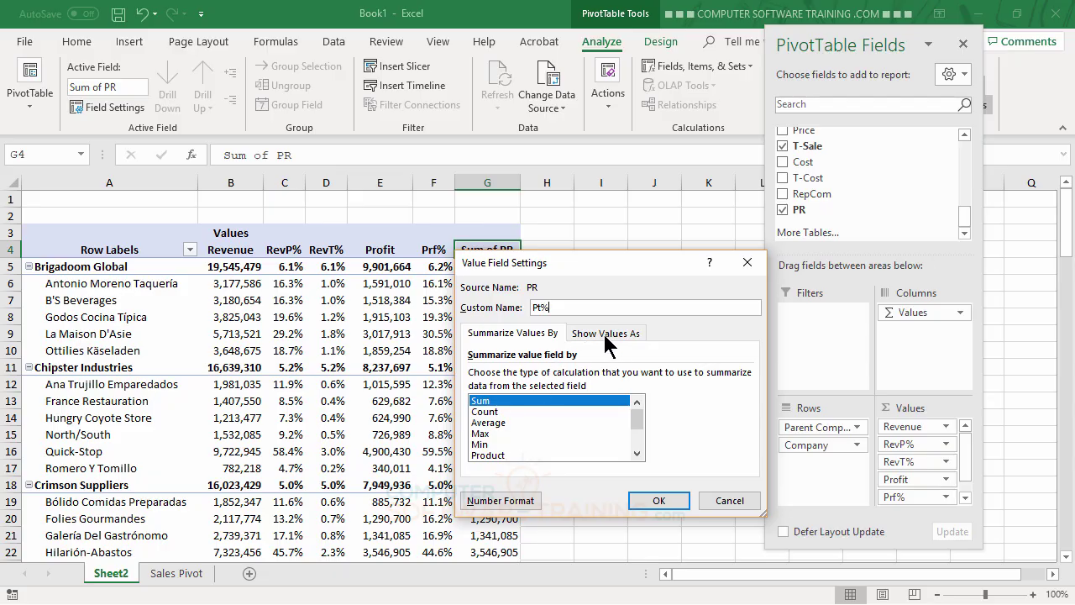
pyautogui.click(607, 332)
pyautogui.click(645, 376)
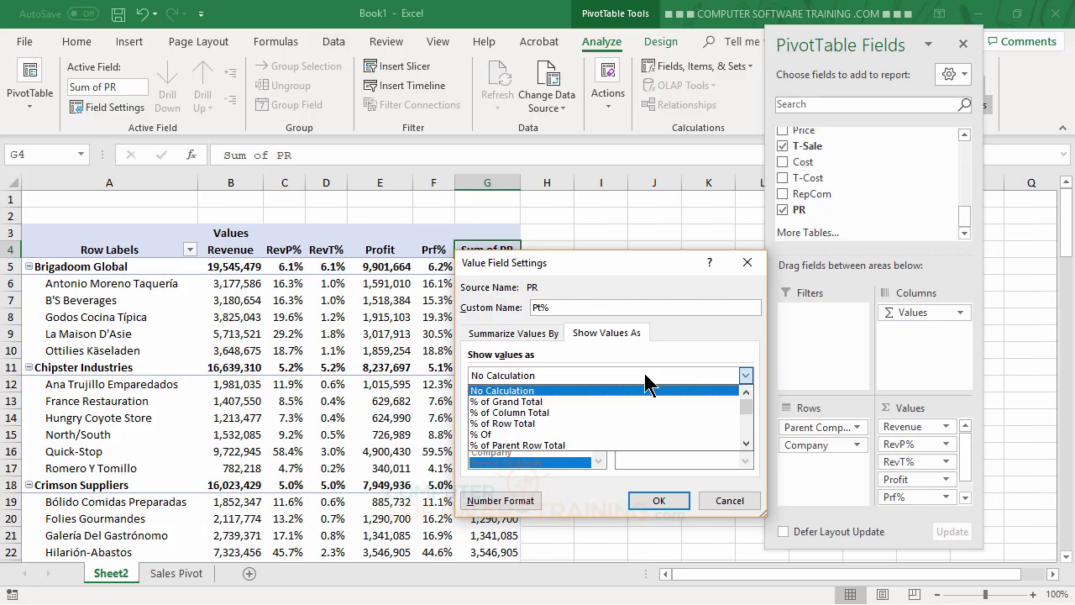
pyautogui.click(506, 412)
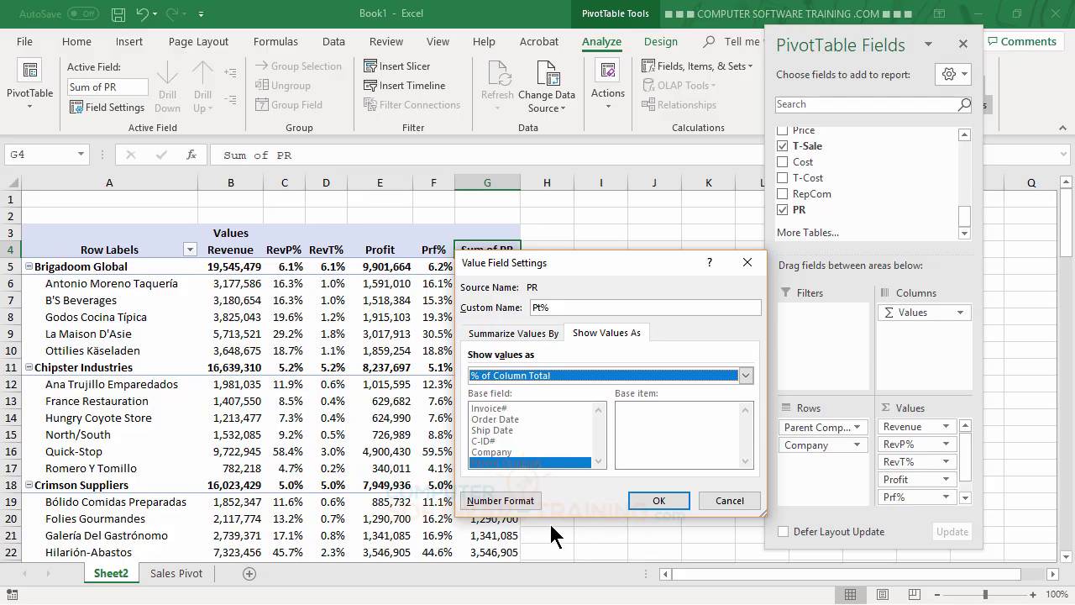
# Format the Pt% field as Percentage with 1 decimal place and apply its value field settings
pyautogui.click(502, 501)
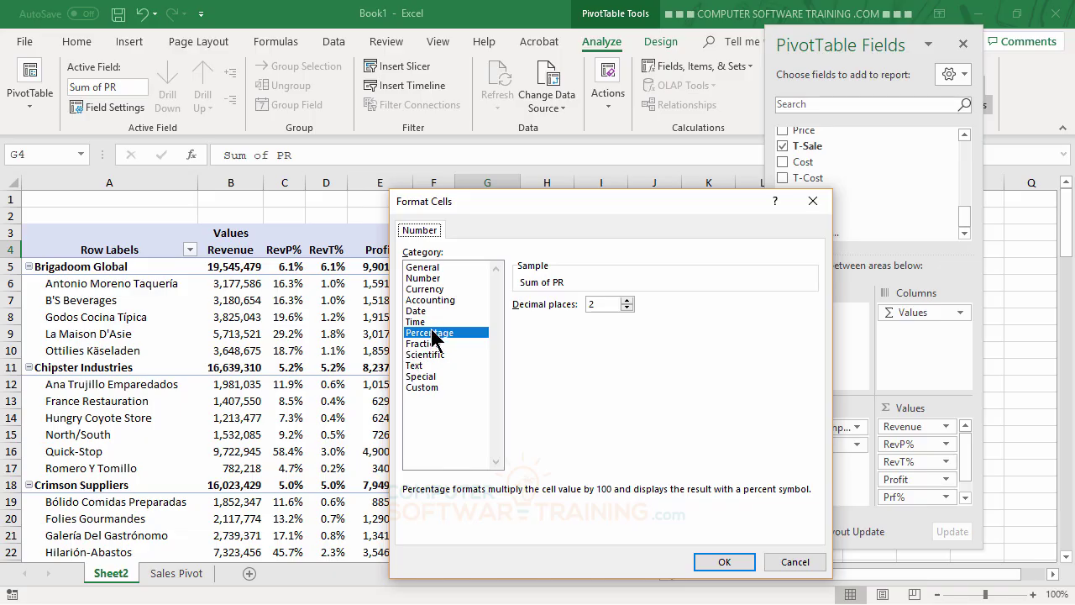
pyautogui.click(626, 307)
pyautogui.click(725, 562)
pyautogui.click(677, 502)
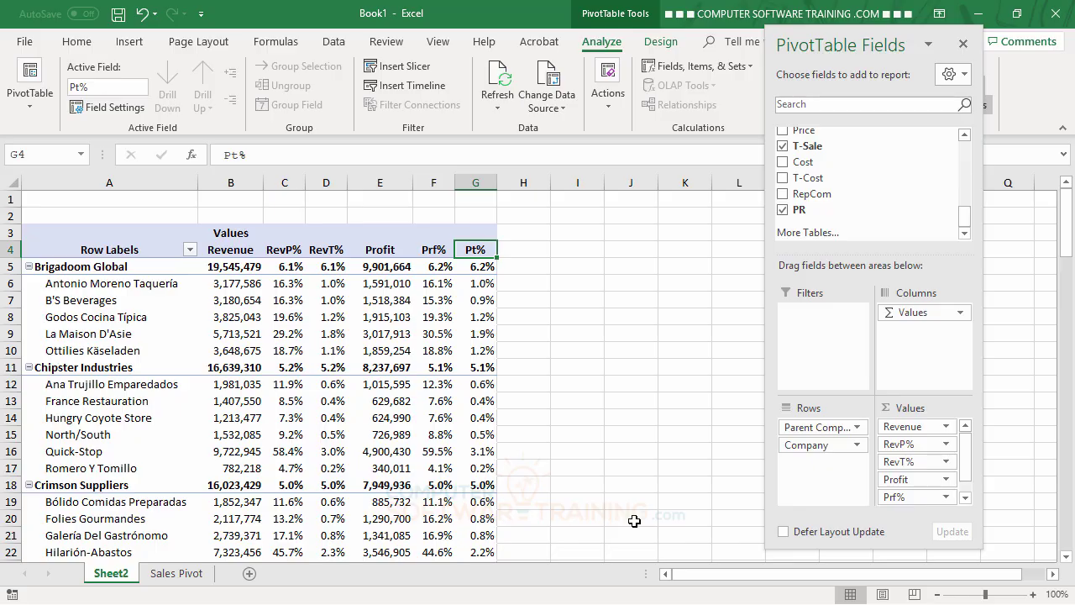
# Dock the PivotTable Fields pane beside the worksheet and make it narrower
pyautogui.click(335, 318)
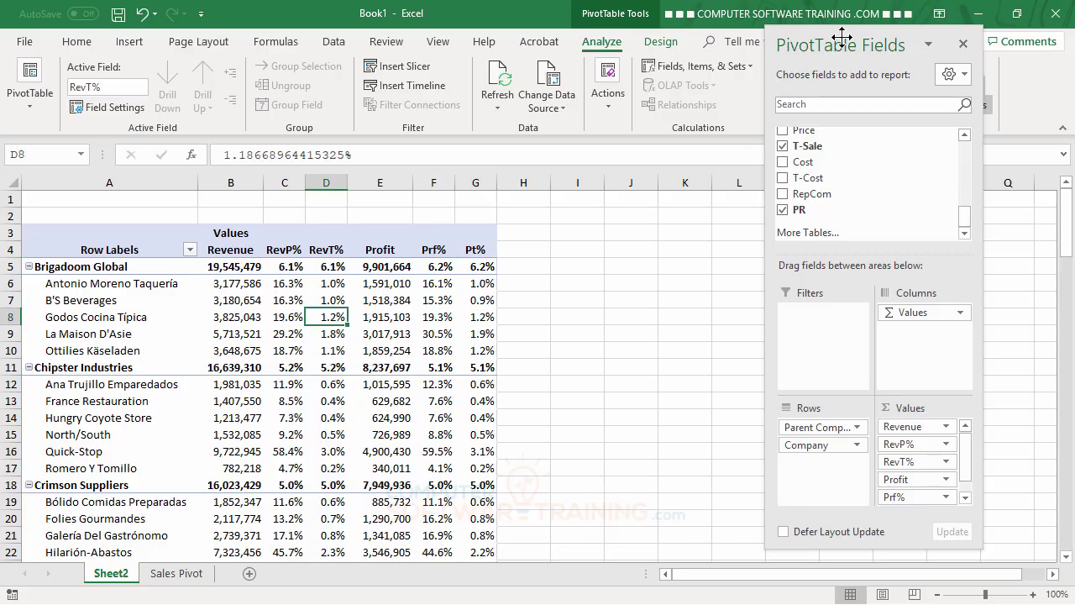
pyautogui.moveTo(840, 45); pyautogui.dragTo(1068, 126)
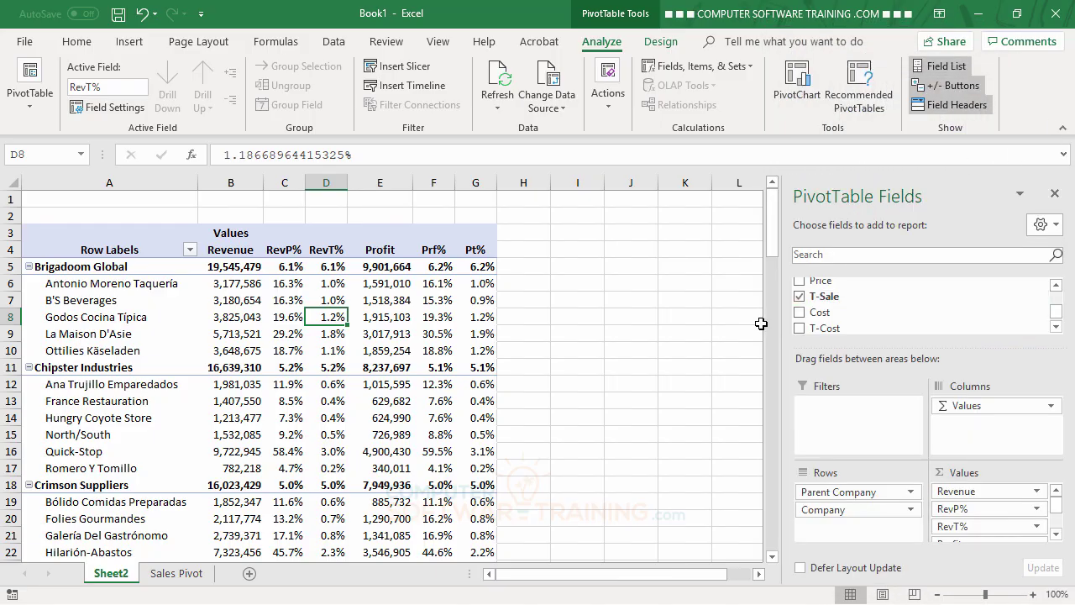
pyautogui.moveTo(779, 312); pyautogui.dragTo(855, 312)
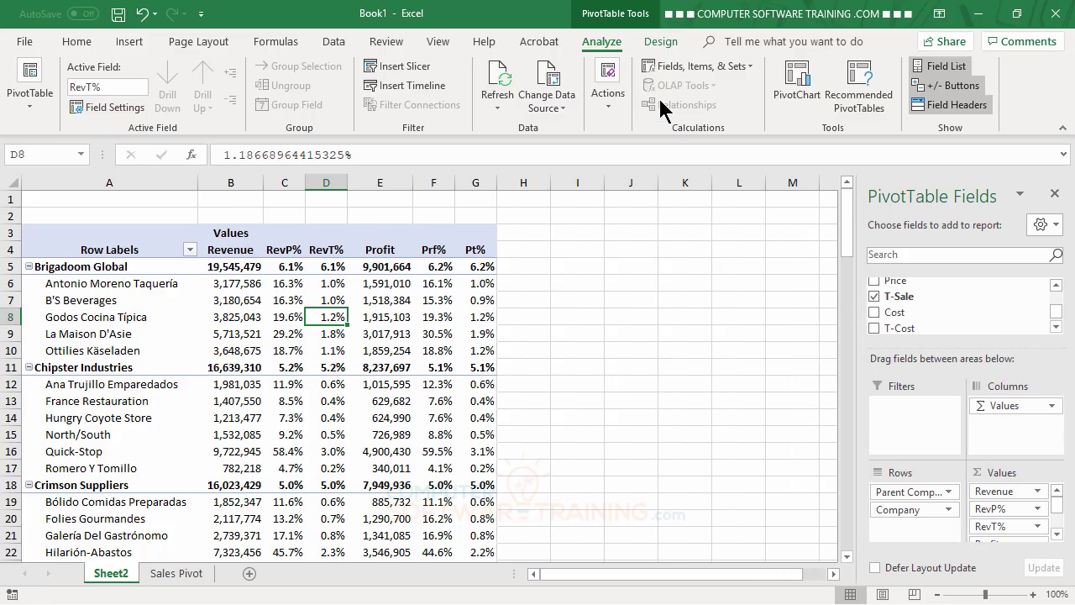
# Try the light green medium PivotTable style with black header rows on the PivotTable
pyautogui.click(662, 40)
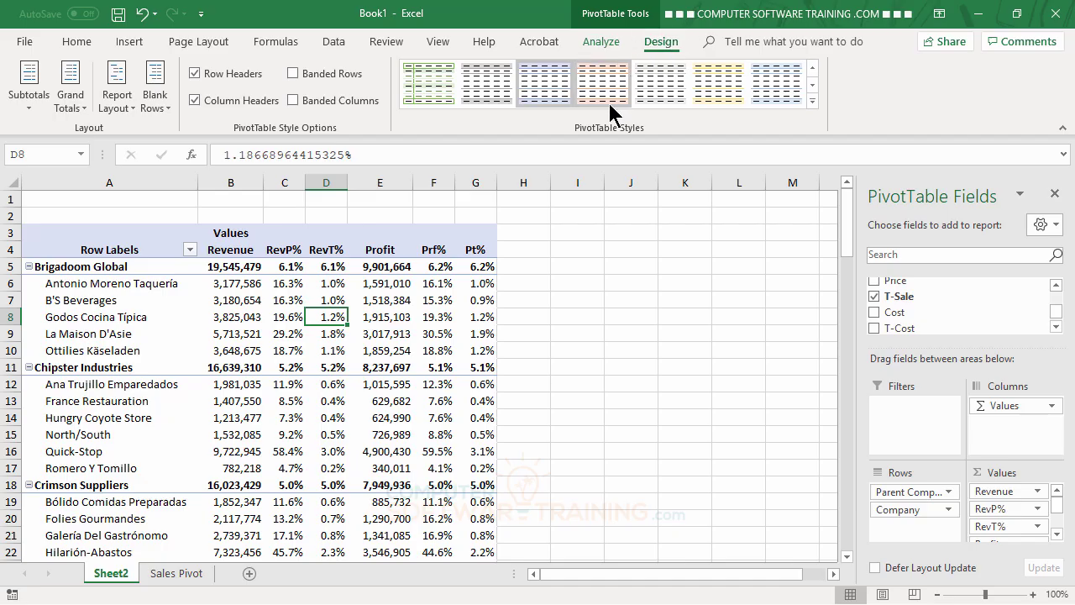
pyautogui.click(812, 101)
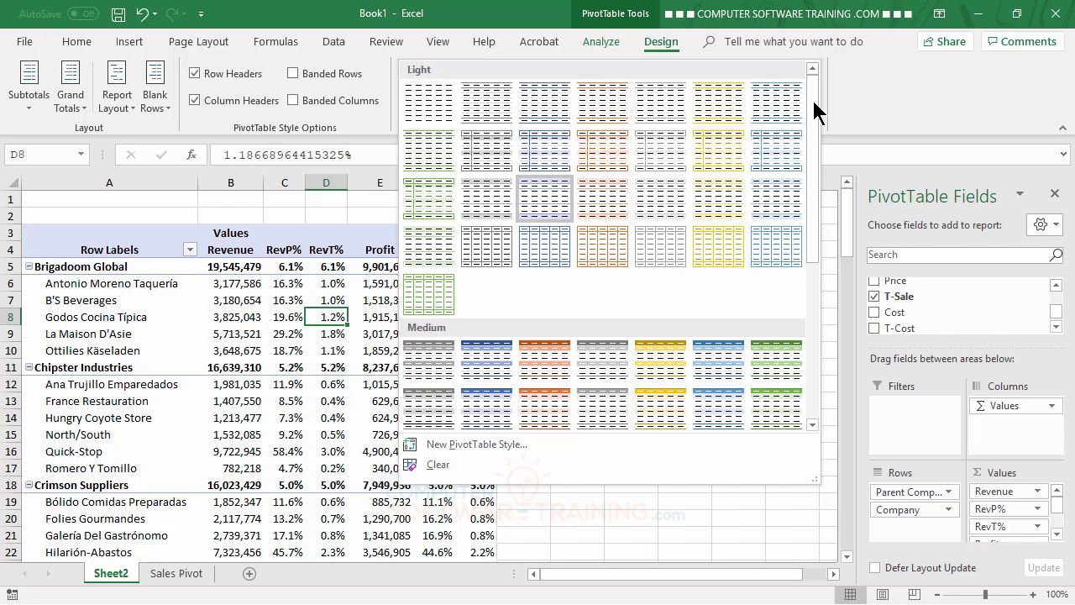
pyautogui.click(812, 424)
pyautogui.click(813, 424)
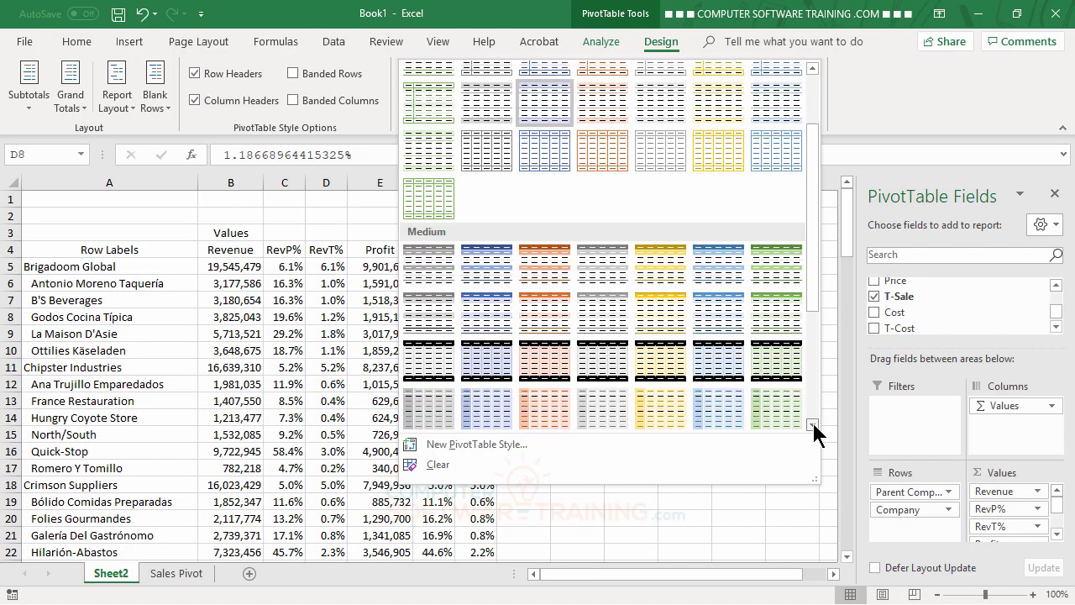
pyautogui.click(812, 424)
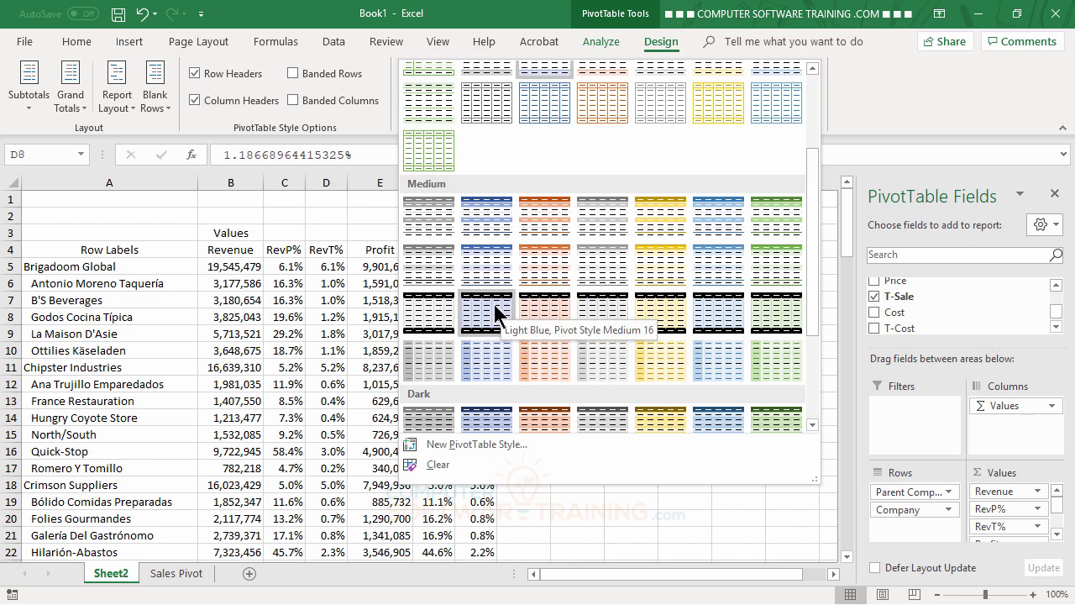
pyautogui.click(773, 323)
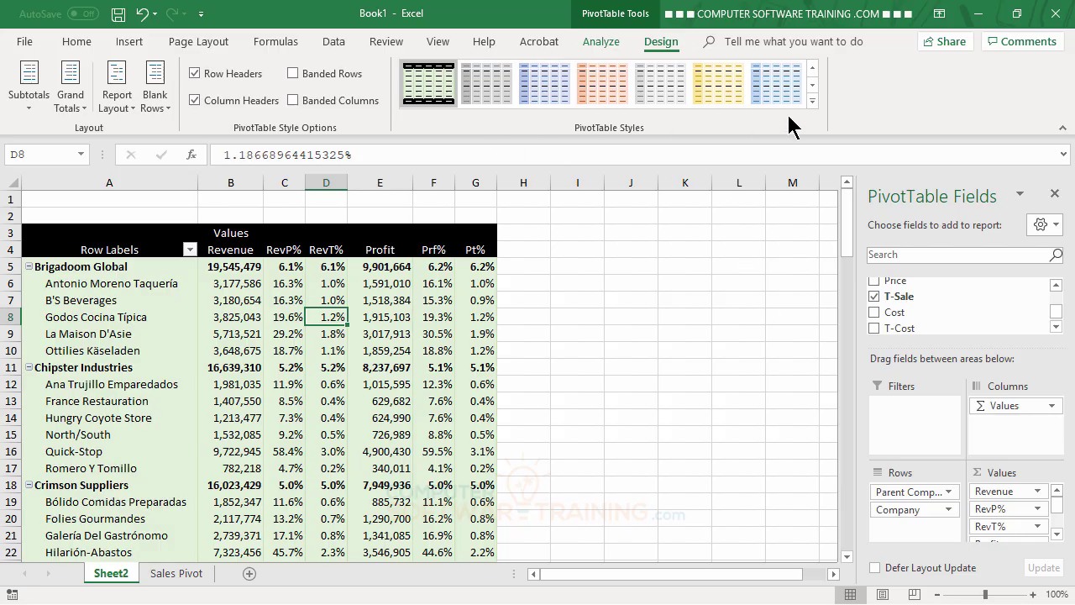
# Try the medium PivotTable styles with a green header and with a dark gray header
pyautogui.click(812, 101)
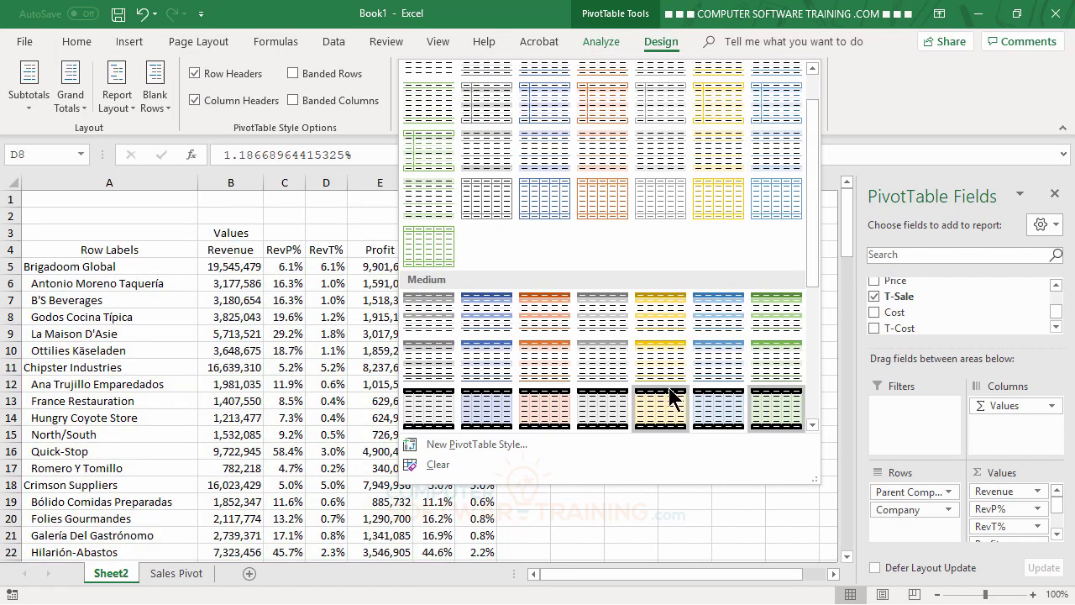
pyautogui.click(776, 363)
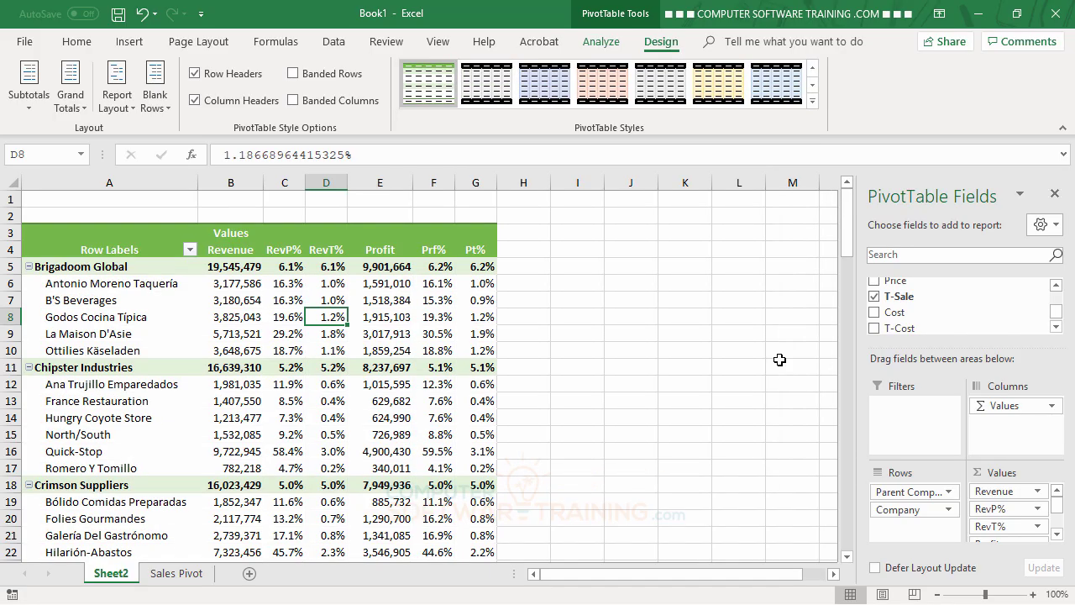
pyautogui.click(812, 99)
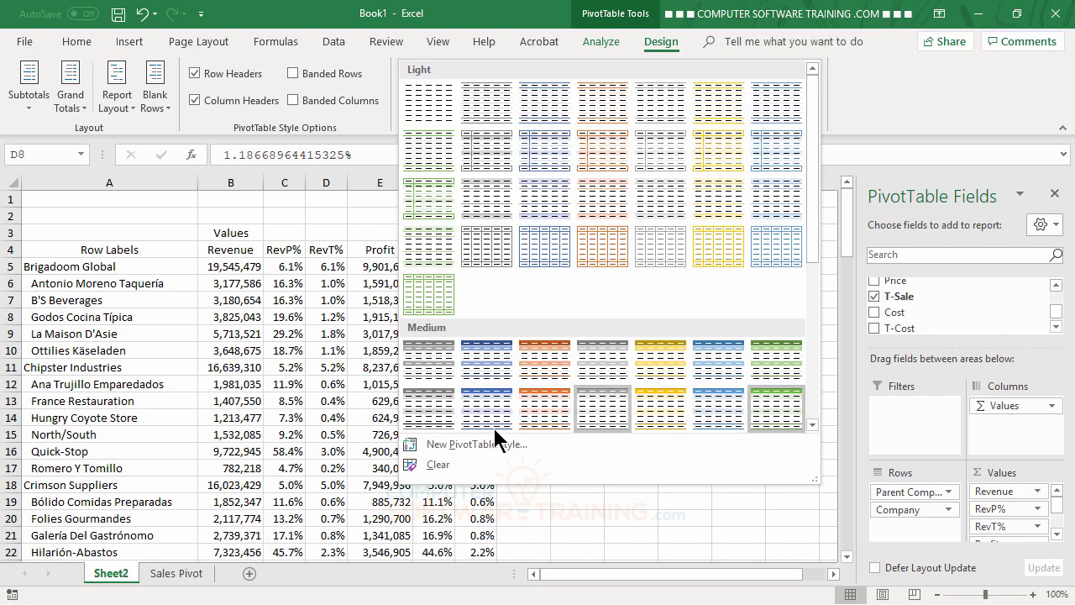
pyautogui.click(442, 417)
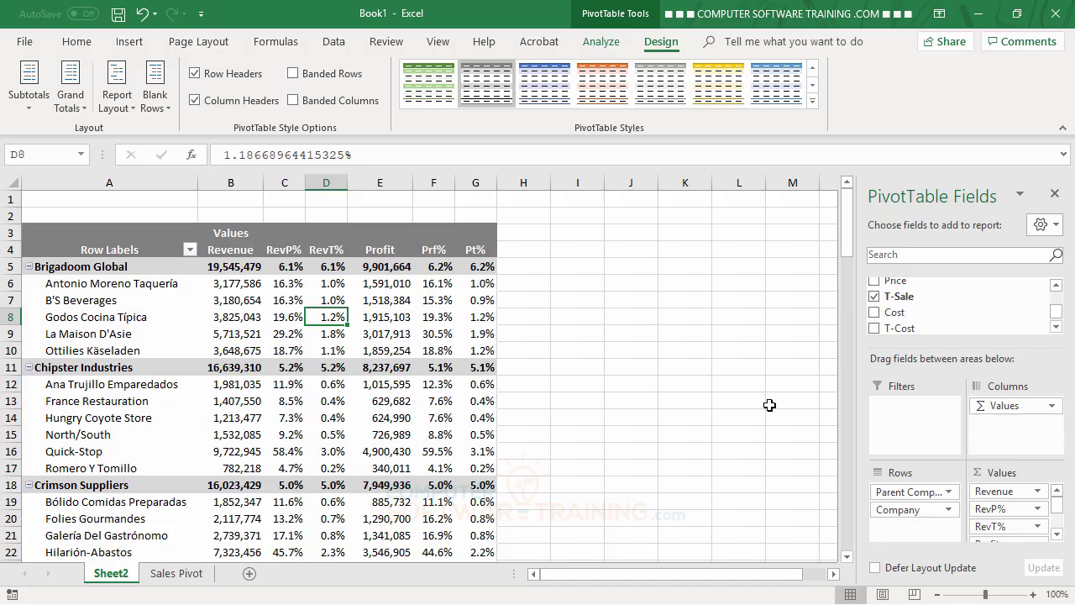
# Apply the light gray medium PivotTable style with black header rows and turn on banded rows
pyautogui.click(813, 103)
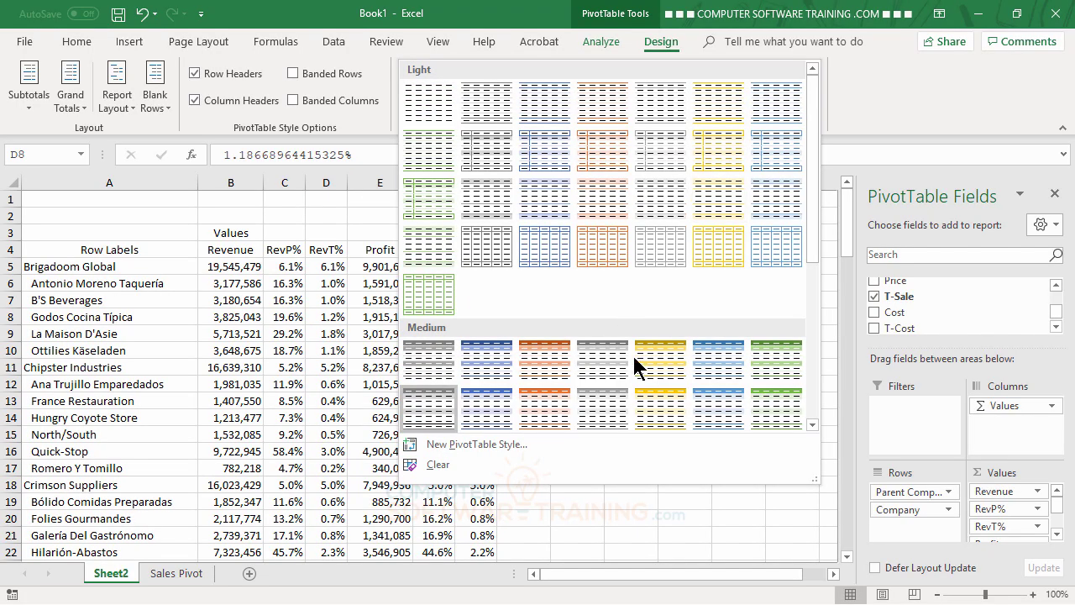
pyautogui.click(812, 424)
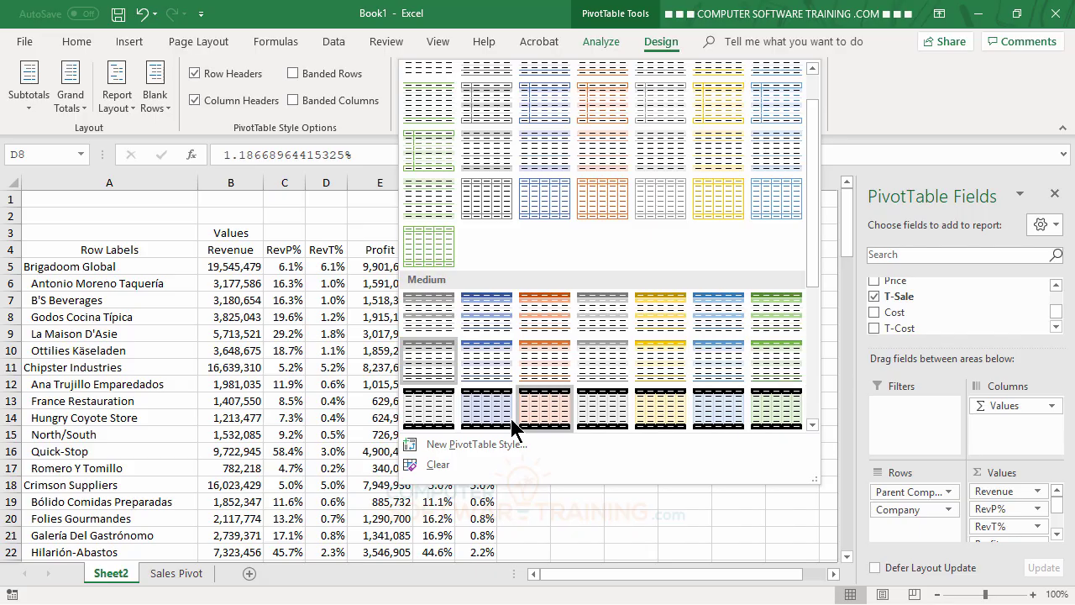
pyautogui.click(428, 409)
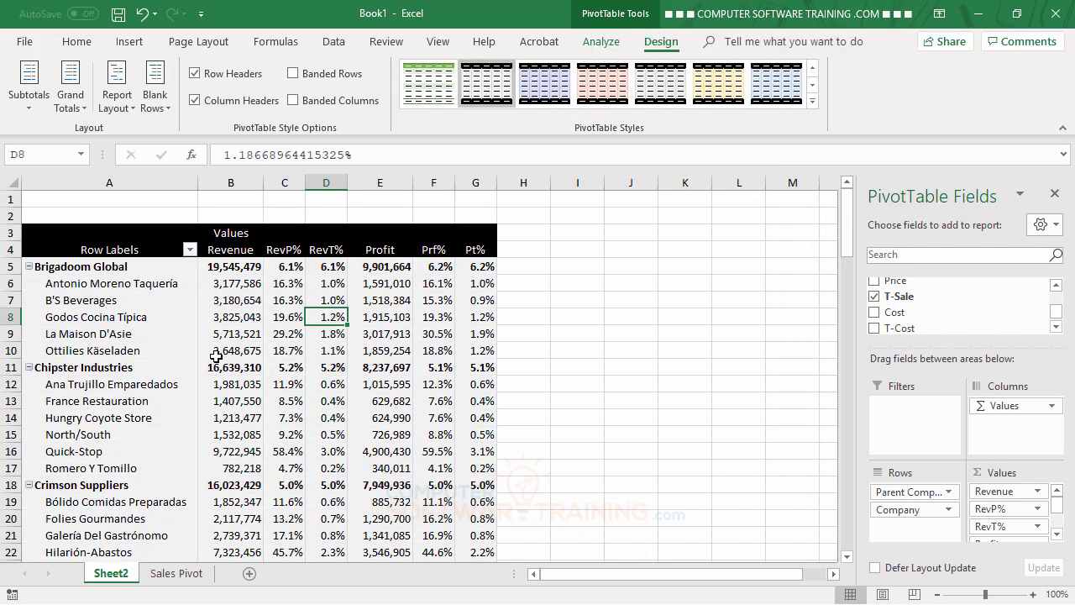
pyautogui.click(293, 73)
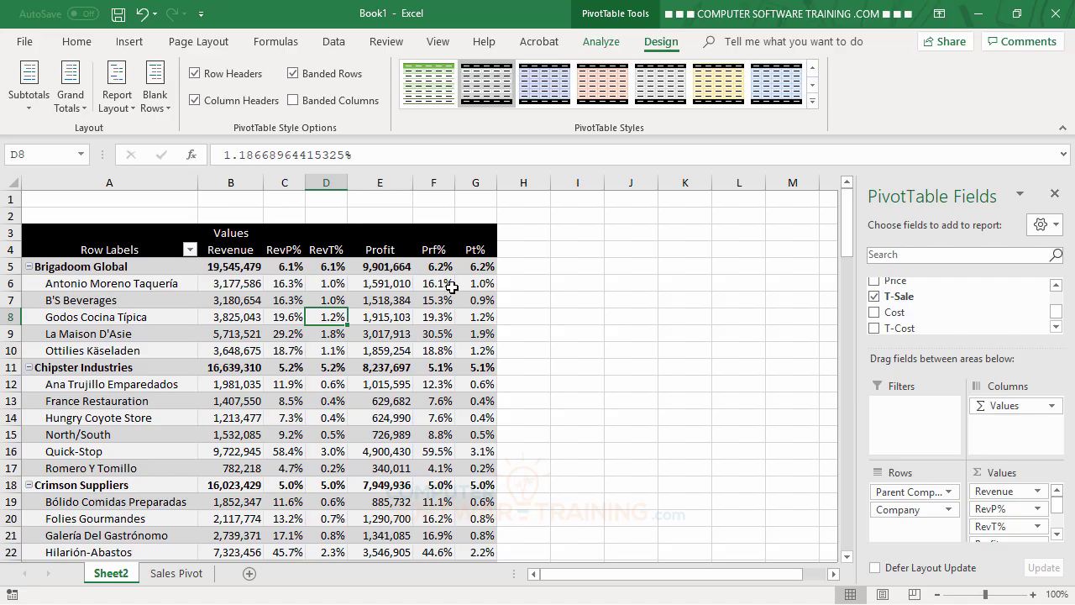
# Fill the Profit, Prf% and Pt% header cells E3:G4 with light blue
pyautogui.click(377, 242)
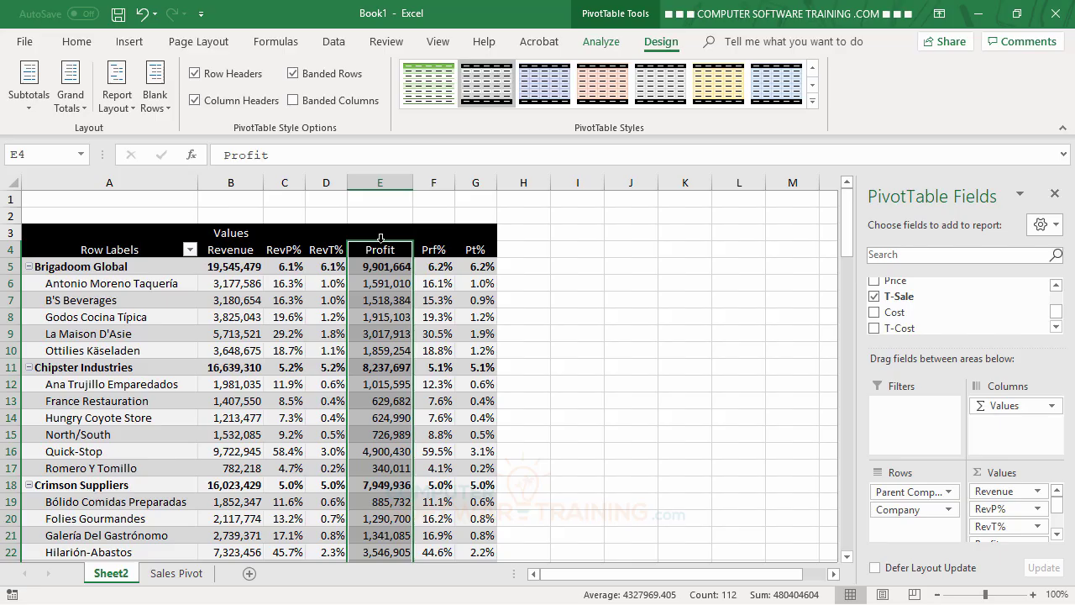
pyautogui.click(379, 237)
pyautogui.moveTo(378, 236); pyautogui.dragTo(474, 249)
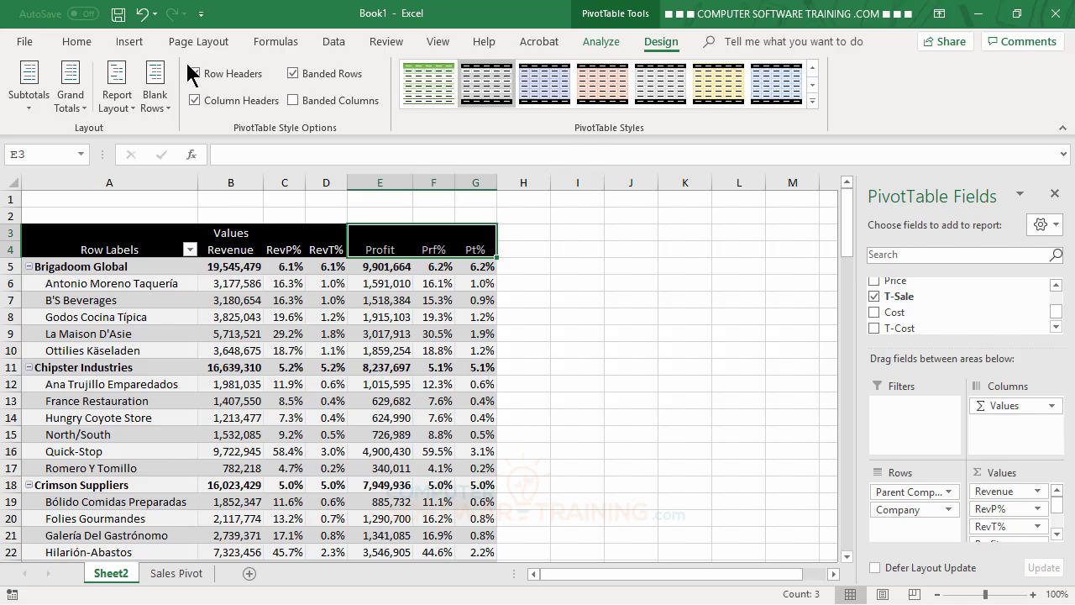
pyautogui.click(79, 40)
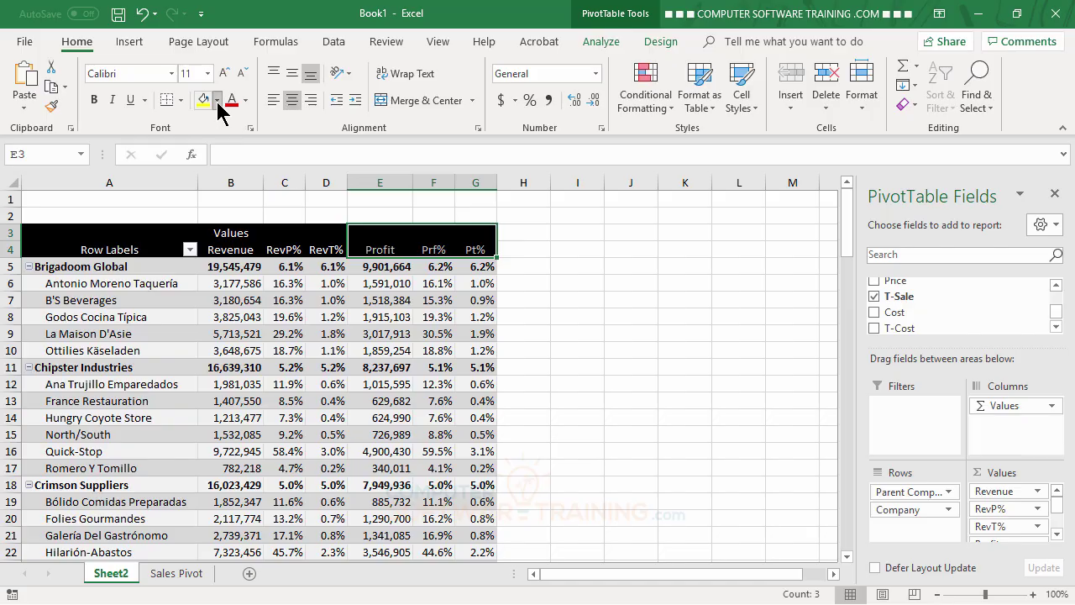
pyautogui.click(217, 101)
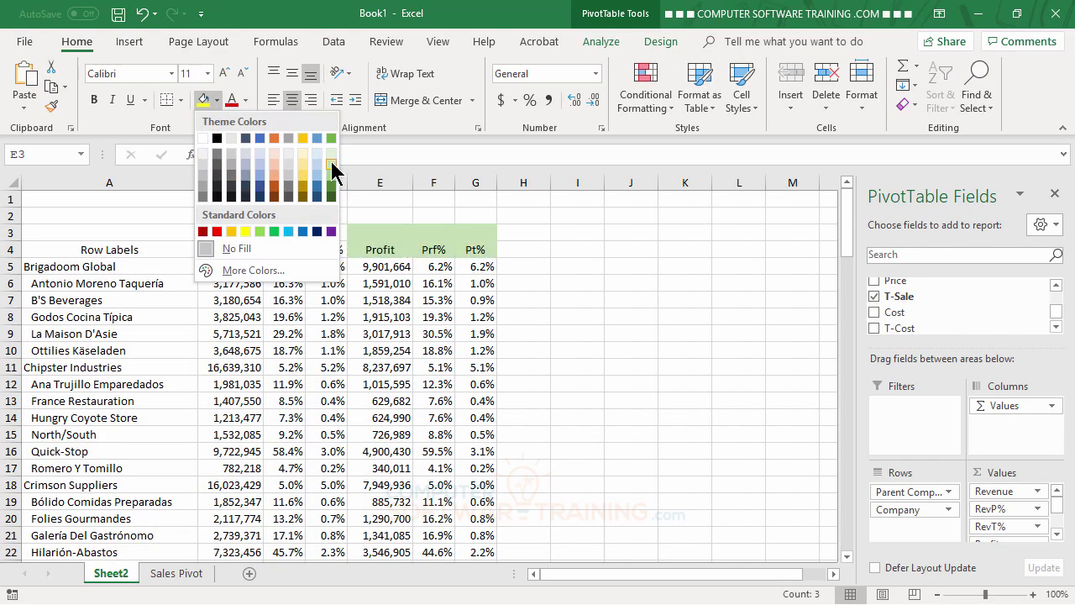
pyautogui.click(261, 173)
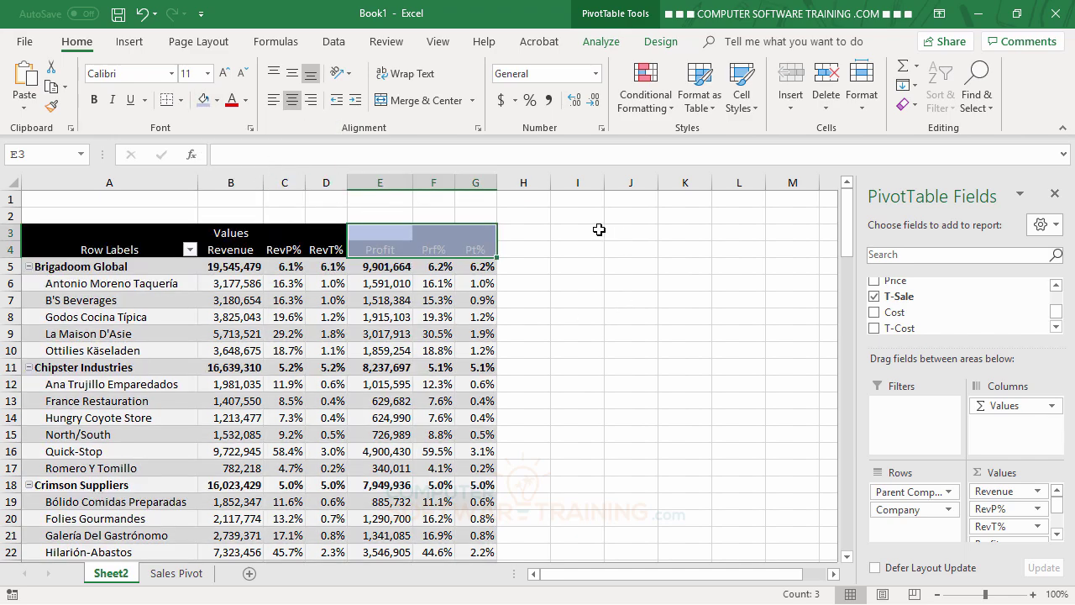
pyautogui.click(432, 265)
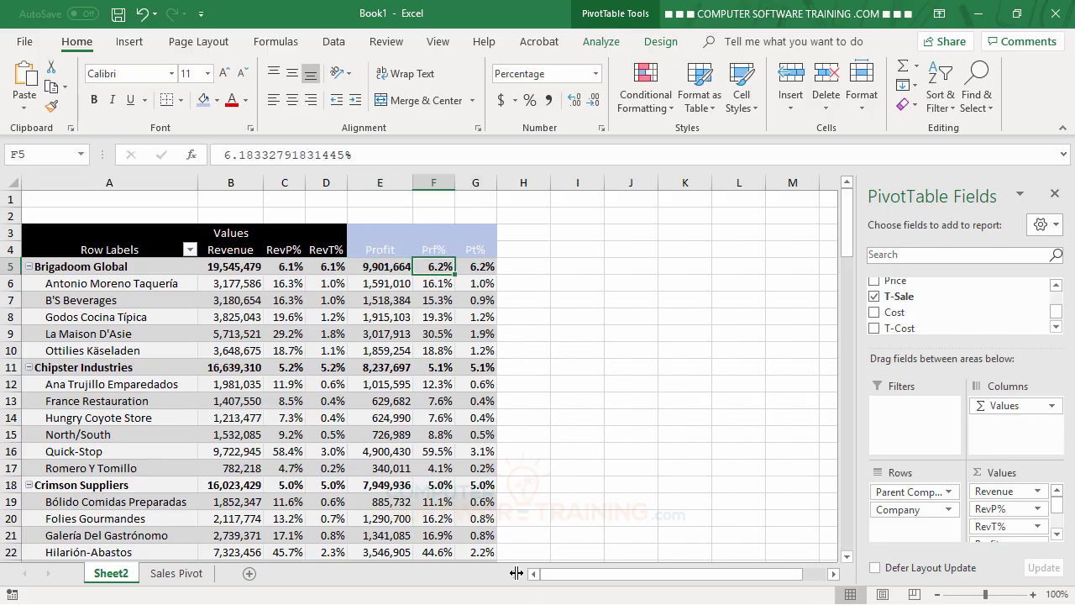
# Fill the Profit, Prf% and Pt% header cells E3:G4 with dark blue
pyautogui.moveTo(379, 234); pyautogui.dragTo(465, 243)
pyautogui.click(217, 100)
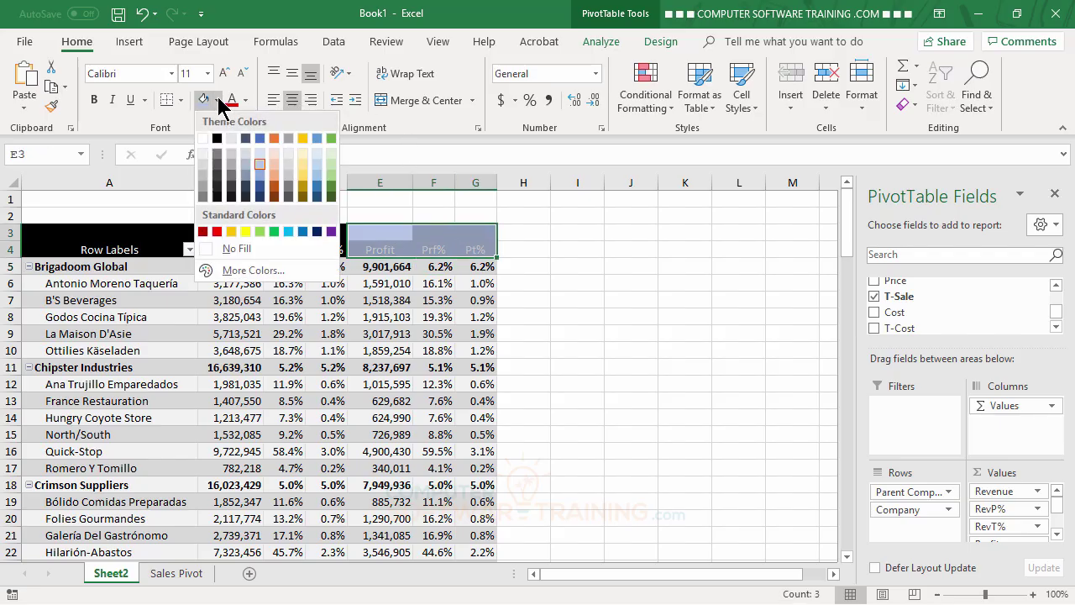
pyautogui.click(258, 187)
pyautogui.click(351, 304)
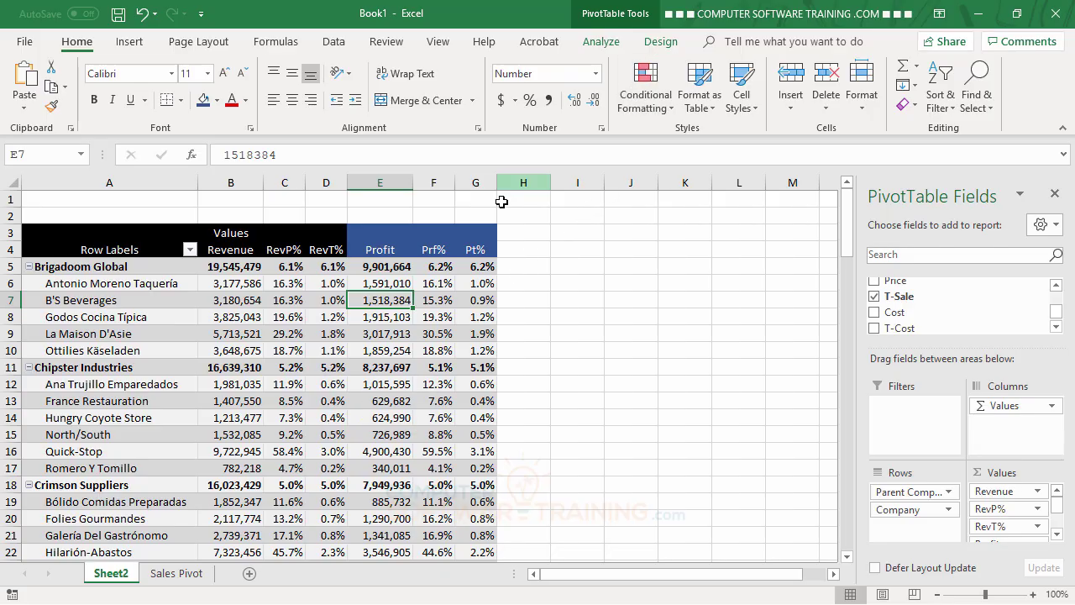
# Insert a blank line after each parent company group in the PivotTable
pyautogui.click(660, 42)
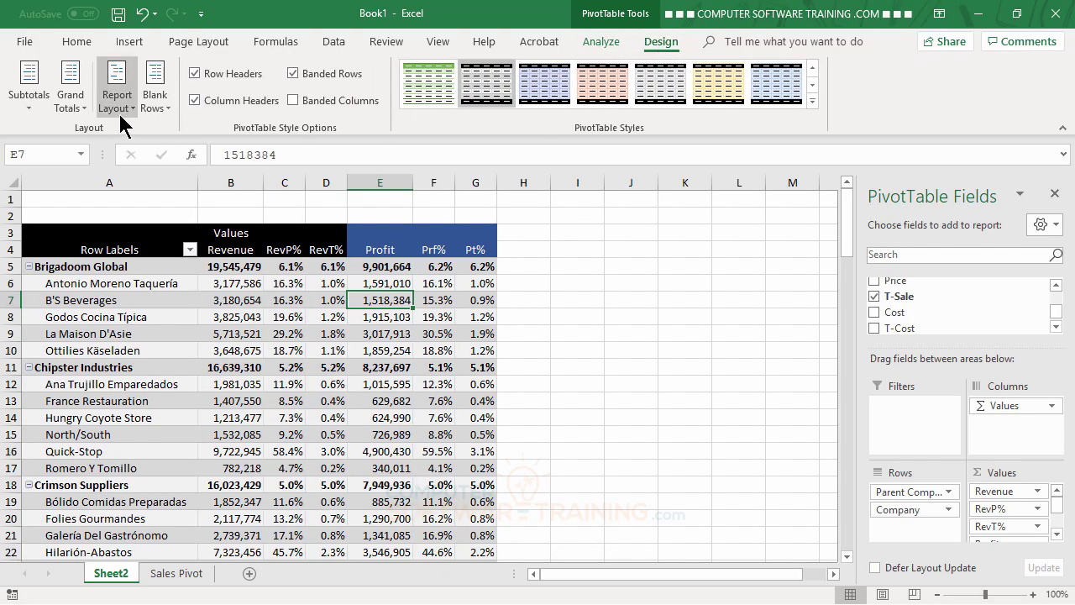
pyautogui.click(158, 104)
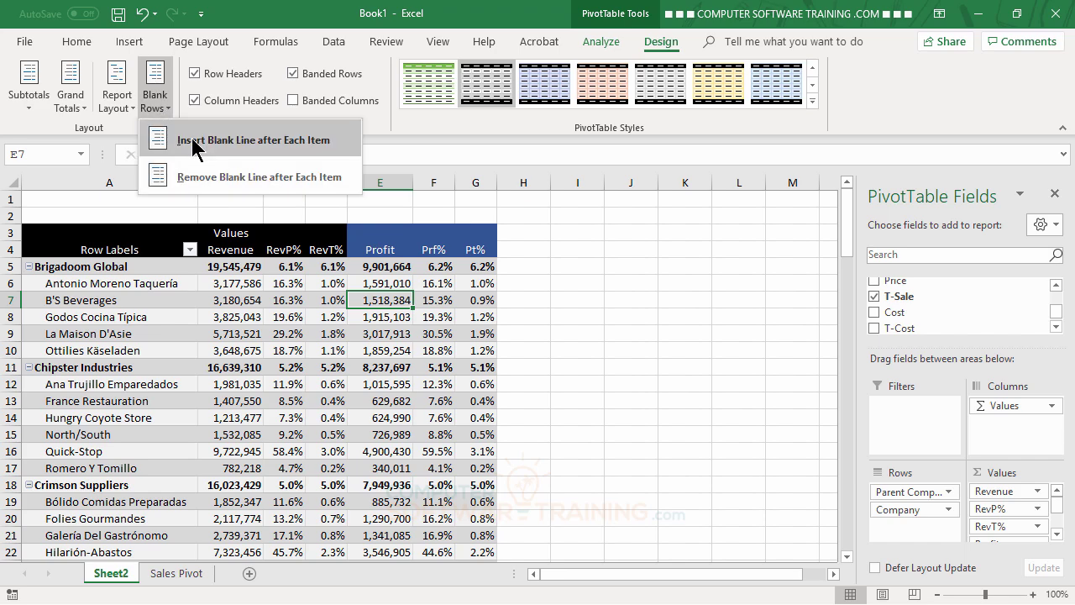
pyautogui.click(168, 141)
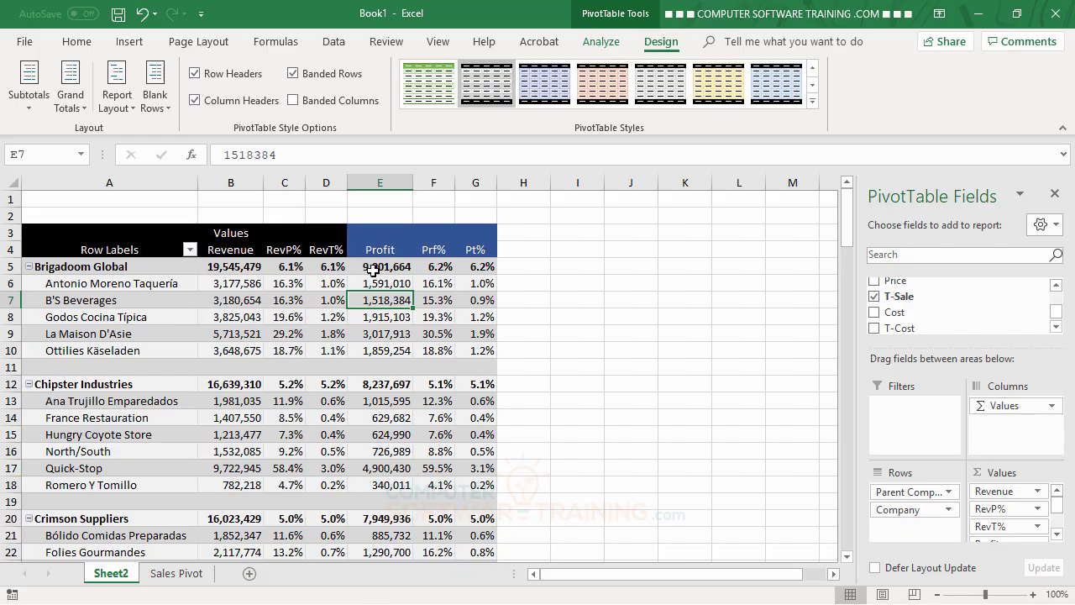
# Add a left border to the Profit column from E5 down to the Grand Total in E135
pyautogui.moveTo(373, 271)
pyautogui.moveTo(372, 271); pyautogui.dragTo(373, 535)
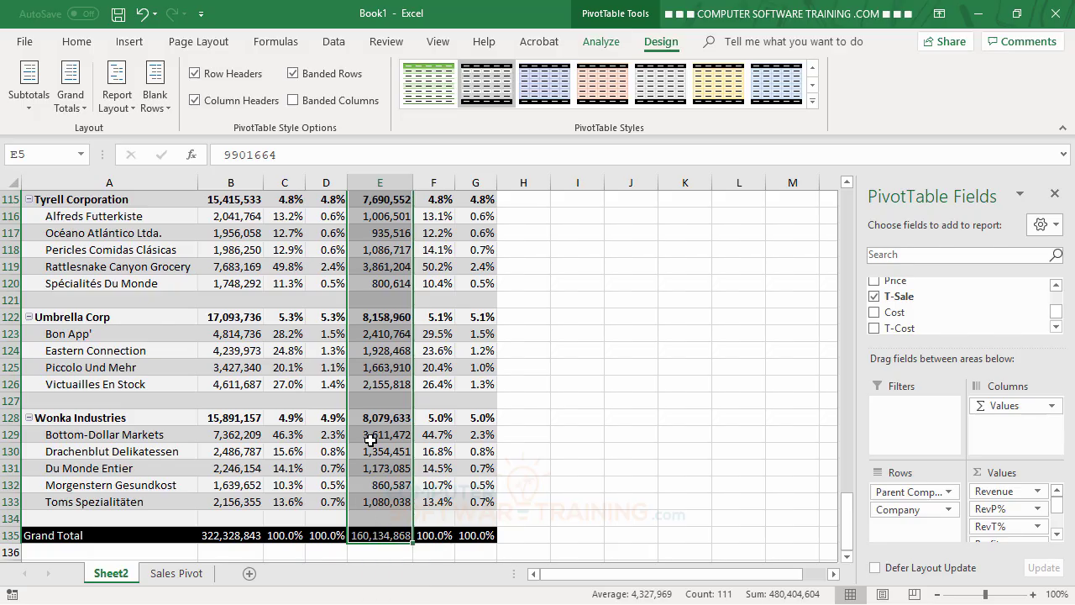
pyautogui.scroll(3, 340, 409)
pyautogui.scroll(17, 340, 409)
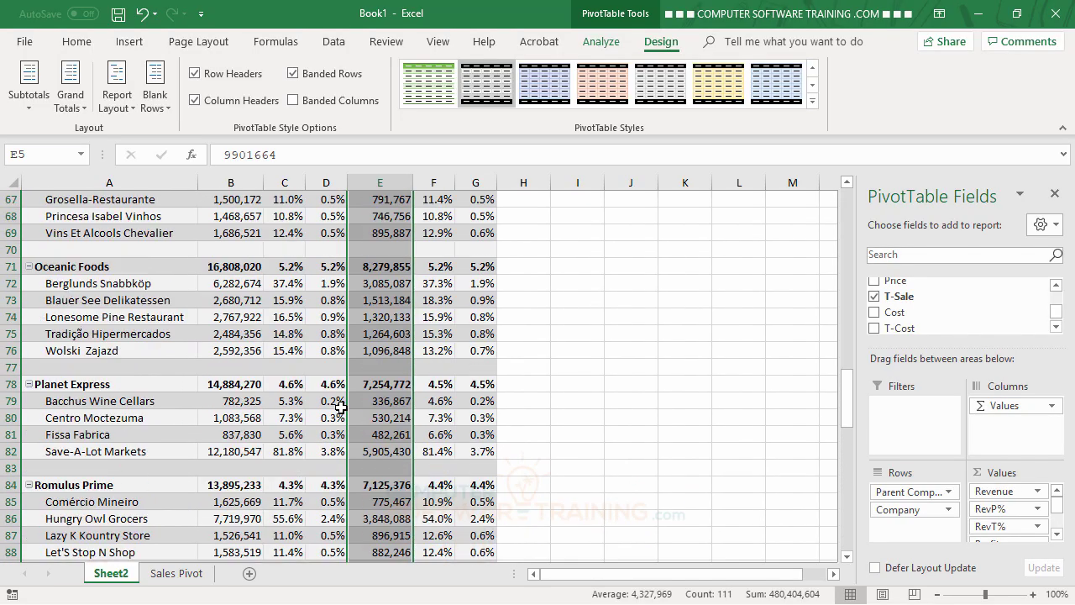
pyautogui.scroll(4, 340, 405)
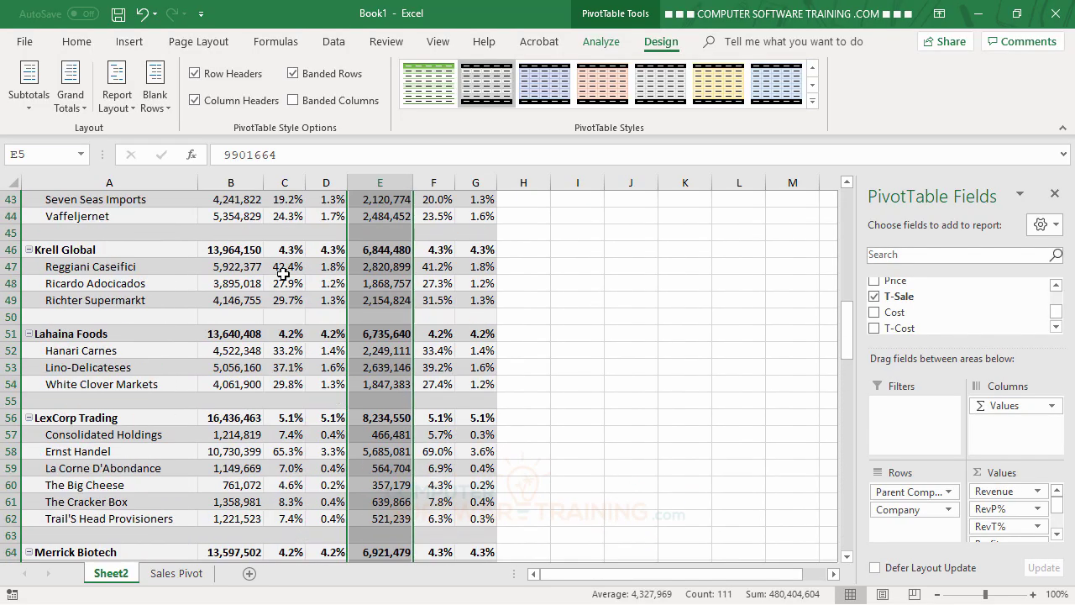
pyautogui.click(86, 41)
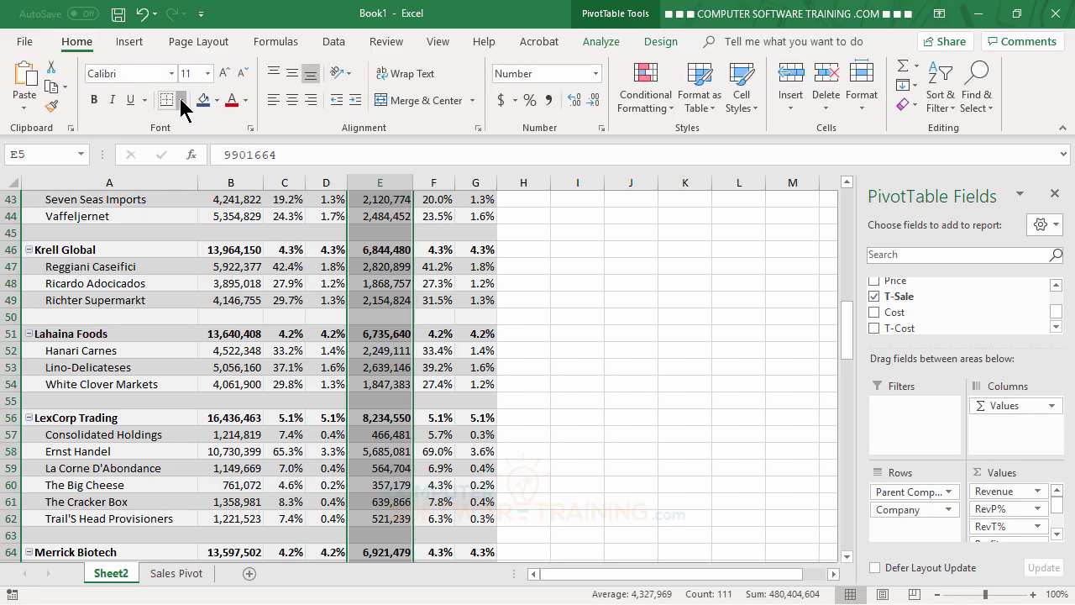
pyautogui.click(182, 100)
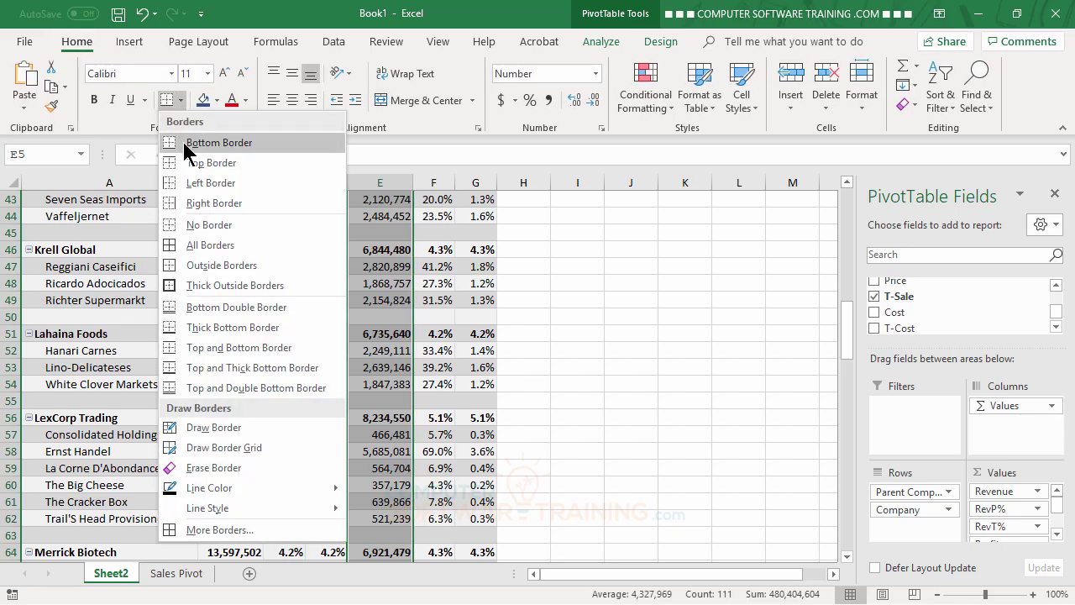
pyautogui.click(204, 183)
pyautogui.scroll(14, 204, 179)
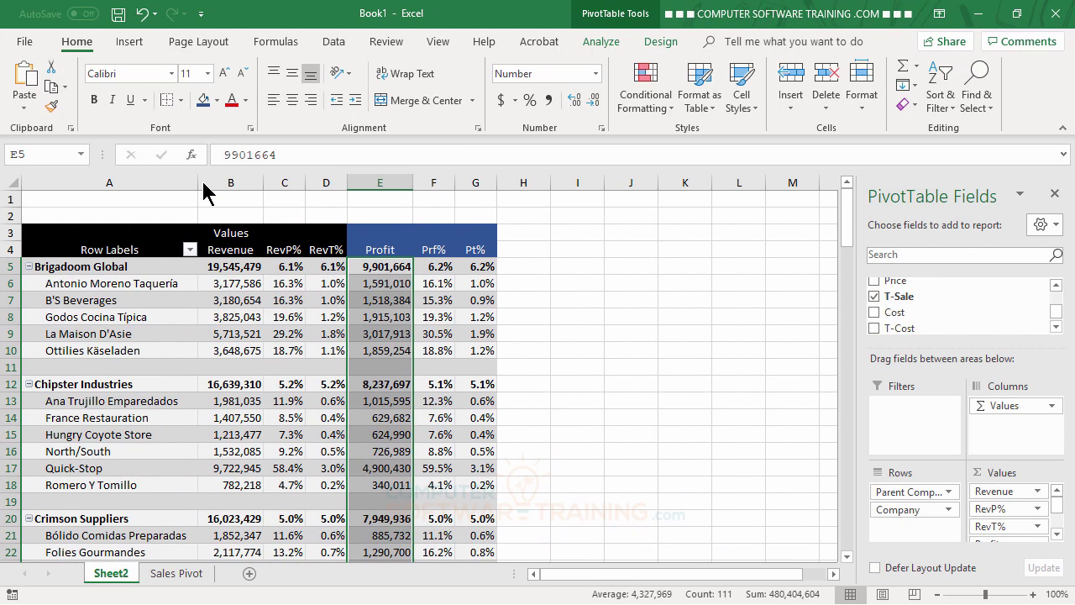
pyautogui.click(586, 303)
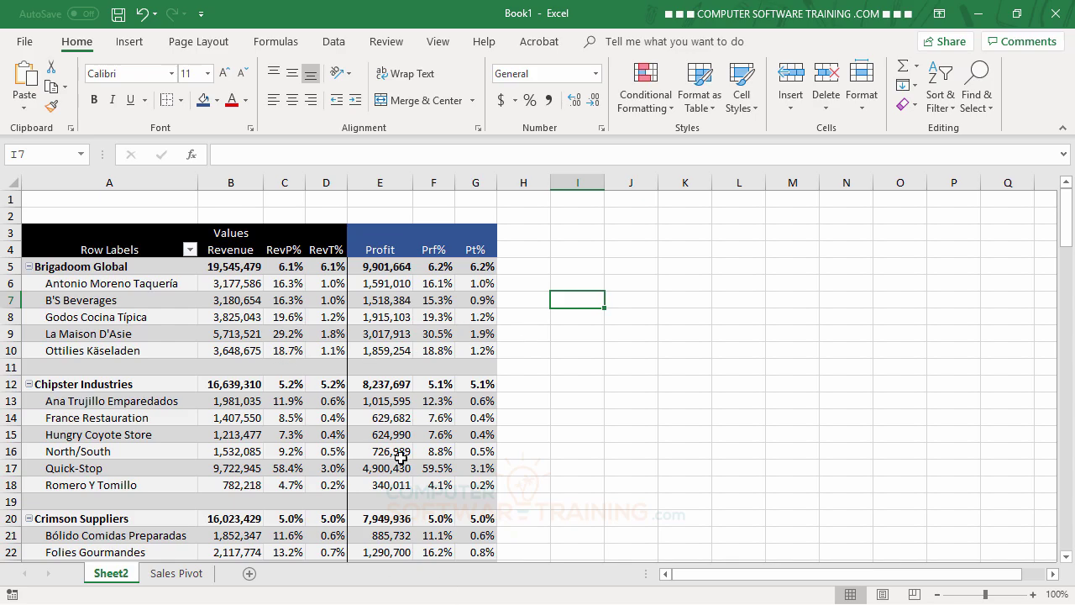
# Look over the formatted PivotTable and switch to the Sales Pivot worksheet
pyautogui.scroll(-4, 393, 363)
pyautogui.scroll(4, 396, 365)
pyautogui.scroll(-1, 396, 365)
pyautogui.scroll(1, 400, 365)
pyautogui.click(168, 578)
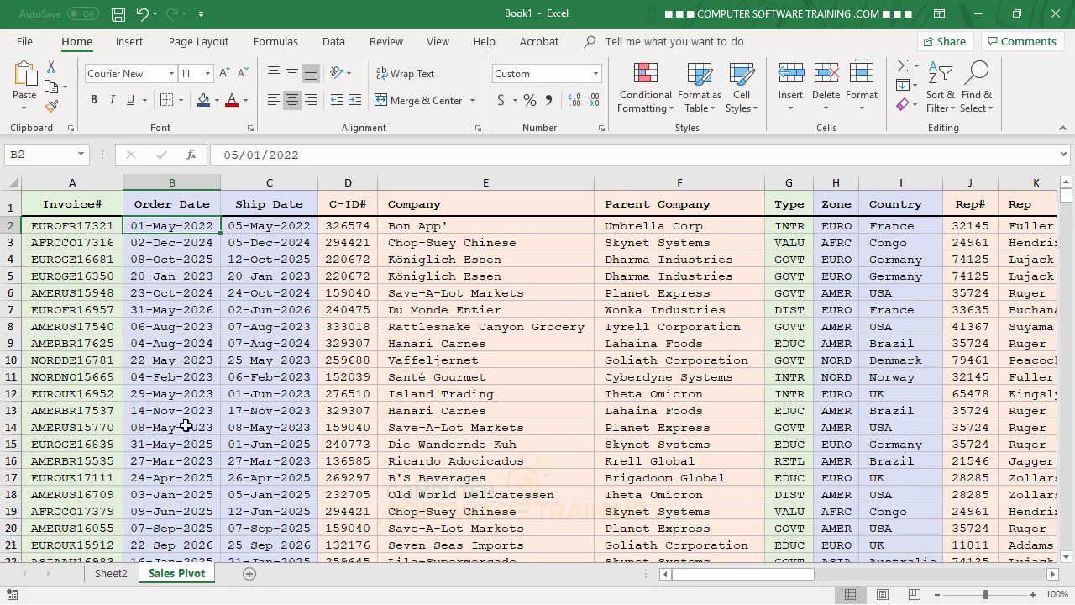
# Return to Sheet2, add Order Date as a report filter of the PivotTable and check its list of individual dates
pyautogui.click(112, 574)
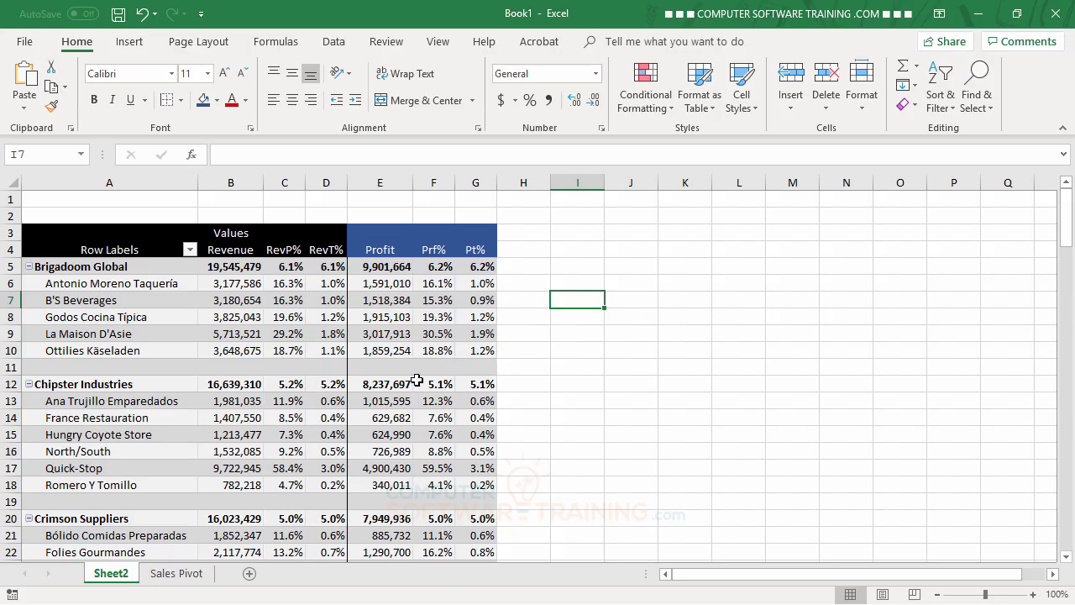
pyautogui.moveTo(416, 381)
pyautogui.click(289, 283)
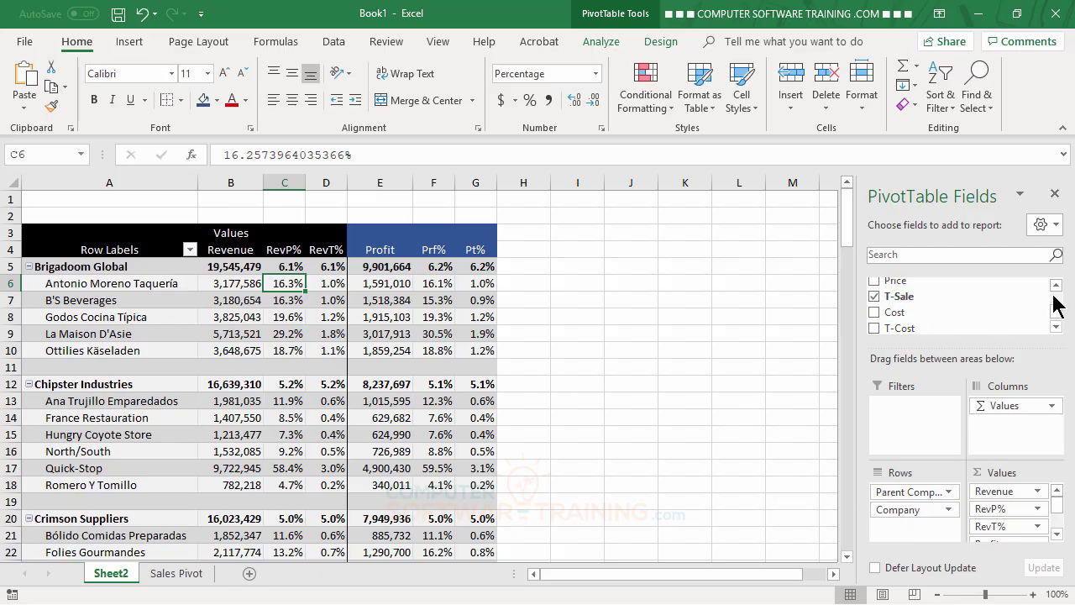
pyautogui.moveTo(1058, 312); pyautogui.dragTo(1061, 288)
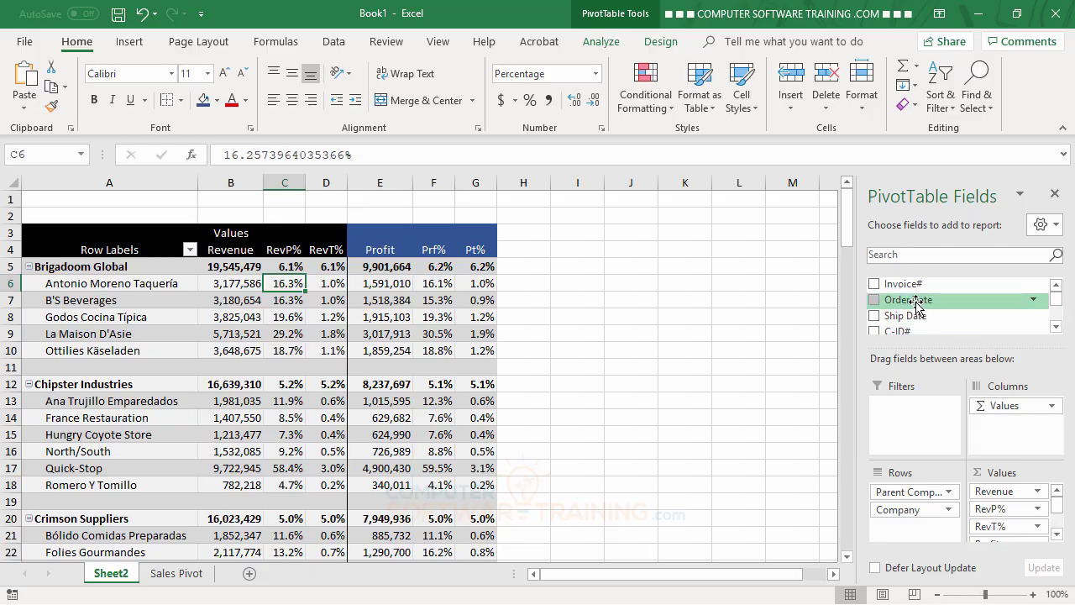
pyautogui.moveTo(916, 307); pyautogui.dragTo(919, 413)
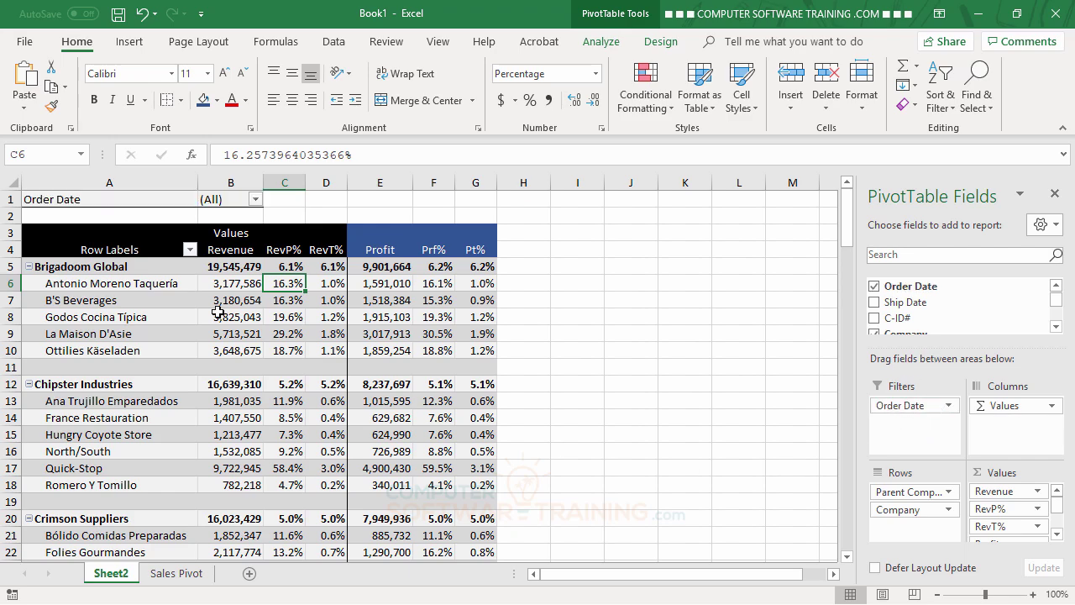
pyautogui.click(256, 201)
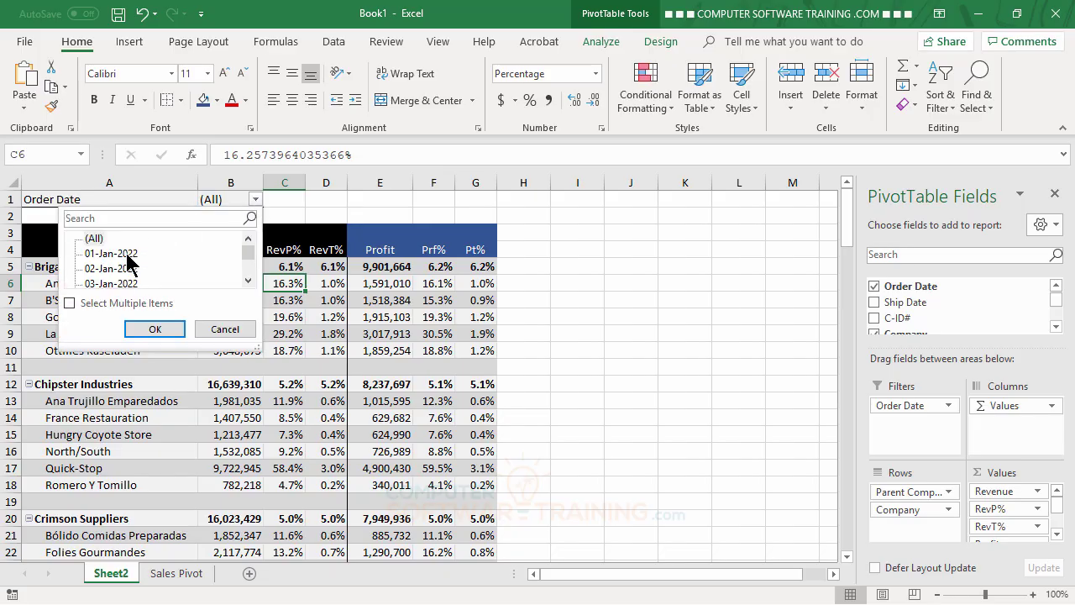
pyautogui.click(226, 329)
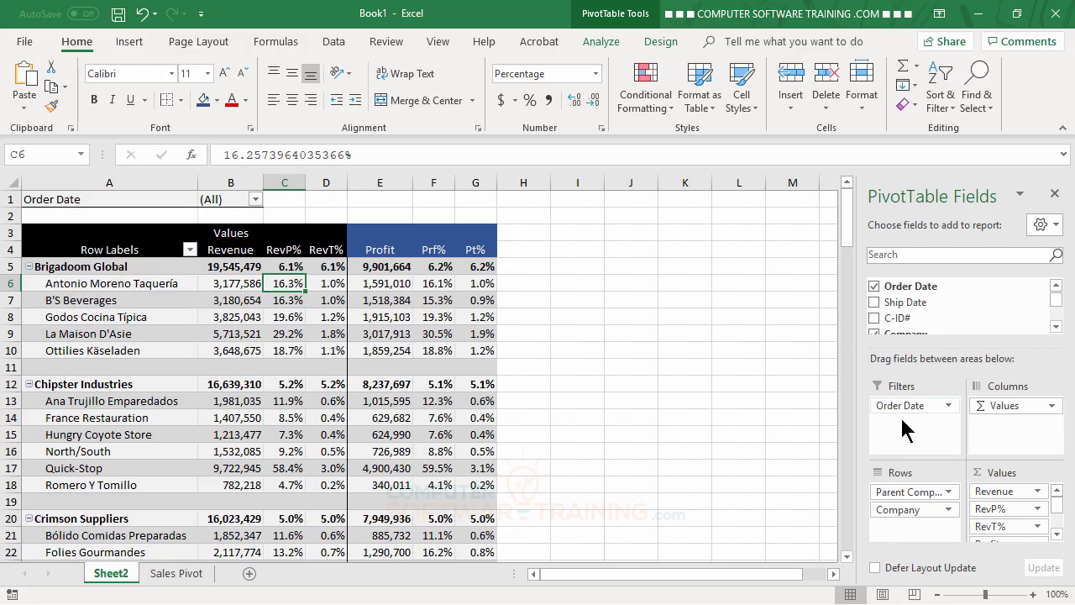
# Move the Order Date field from the filters to the rows below Company and enlarge the field layout areas
pyautogui.moveTo(913, 407); pyautogui.dragTo(914, 526)
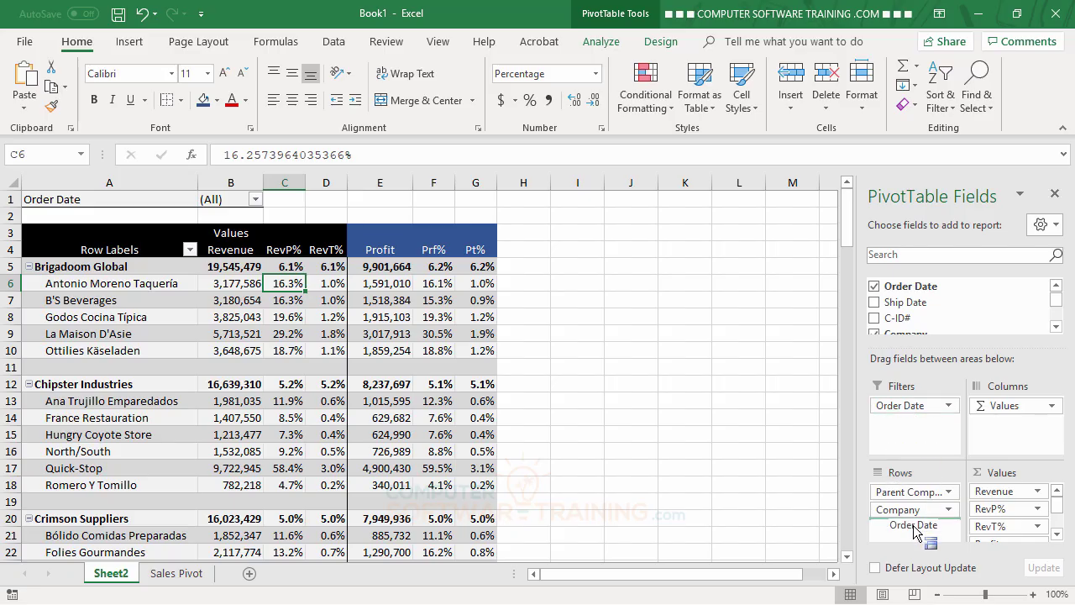
pyautogui.moveTo(913, 526); pyautogui.dragTo(914, 527)
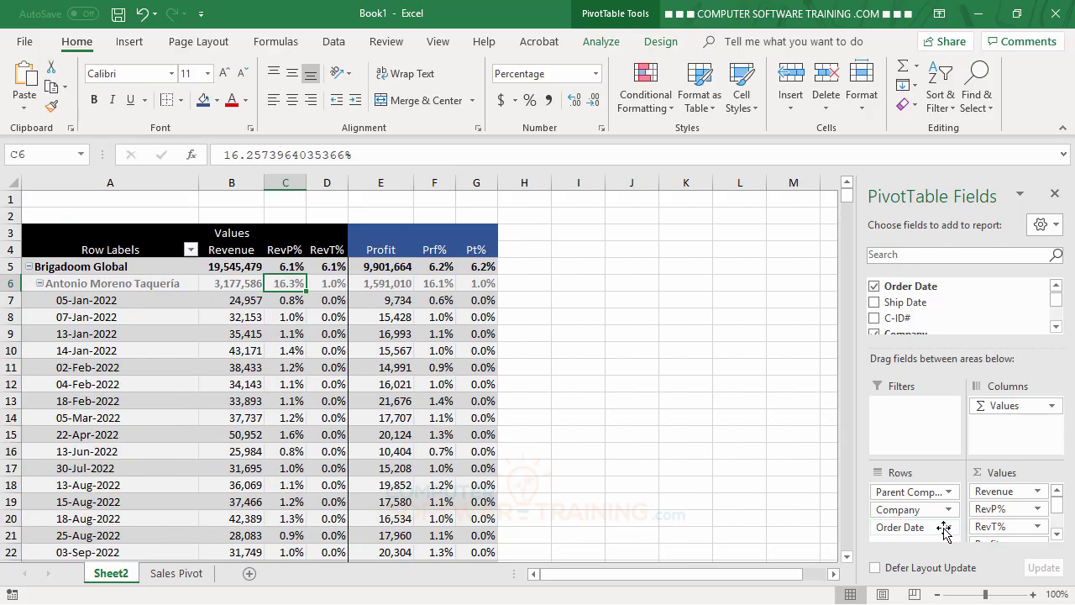
pyautogui.moveTo(964, 348); pyautogui.dragTo(962, 319)
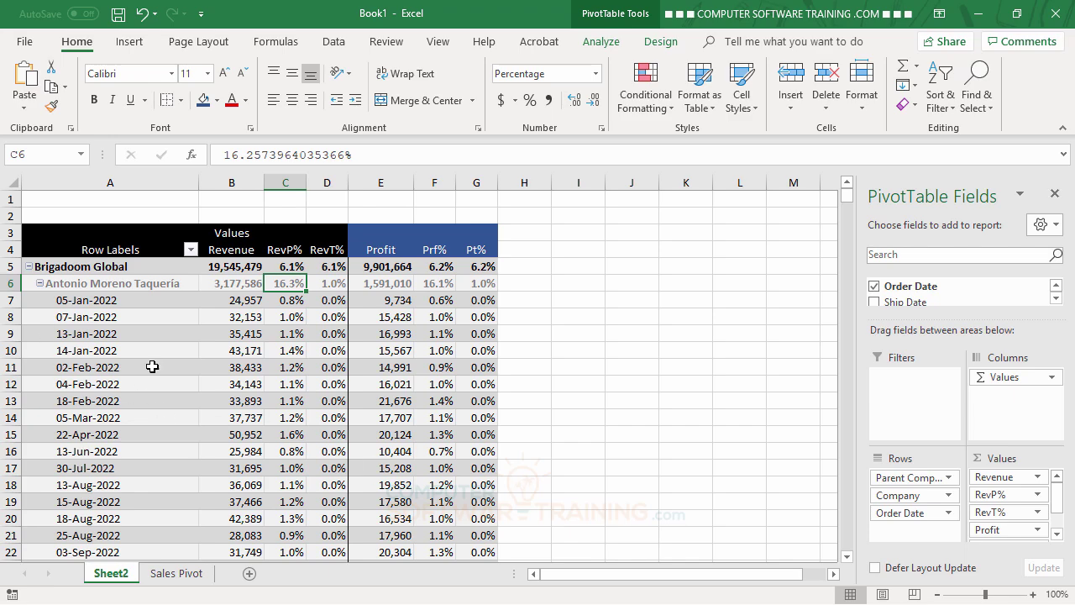
# Group the Order Date row field by months, quarters and years
pyautogui.click(85, 317)
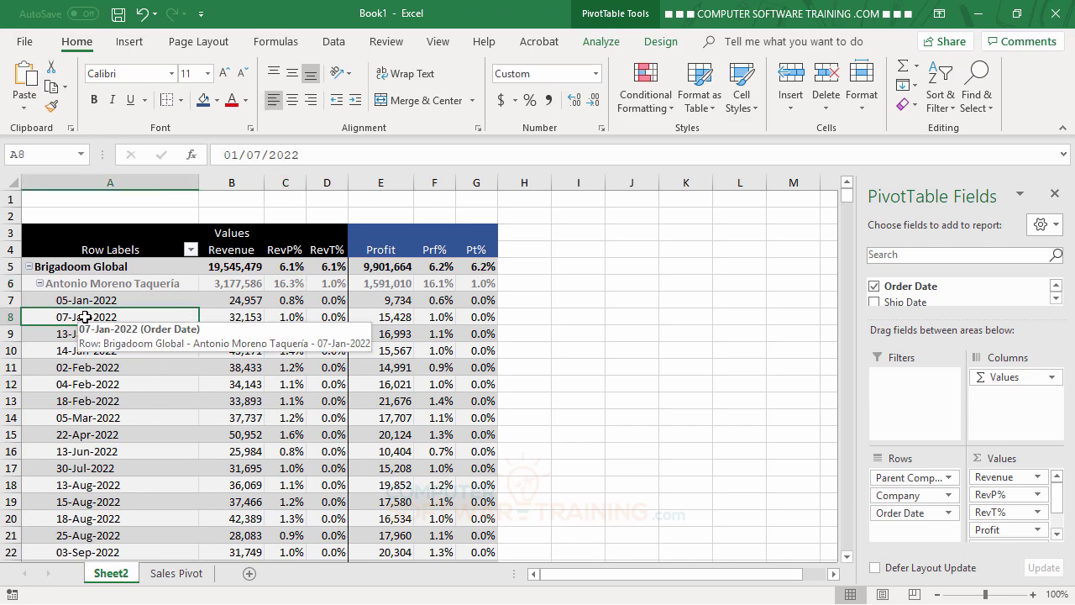
pyautogui.click(604, 48)
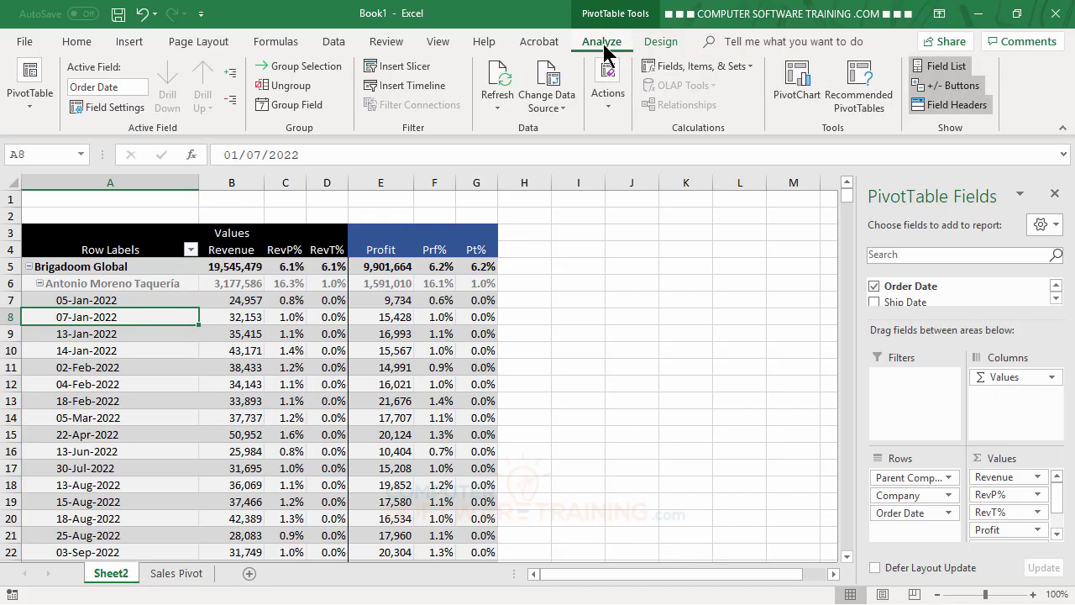
pyautogui.click(295, 105)
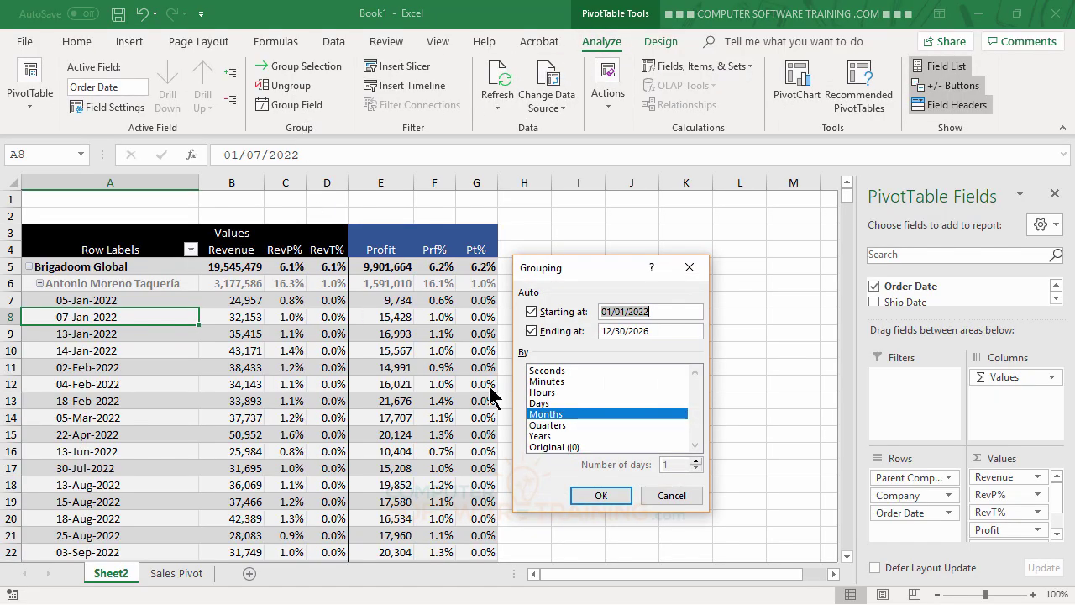
pyautogui.click(551, 426)
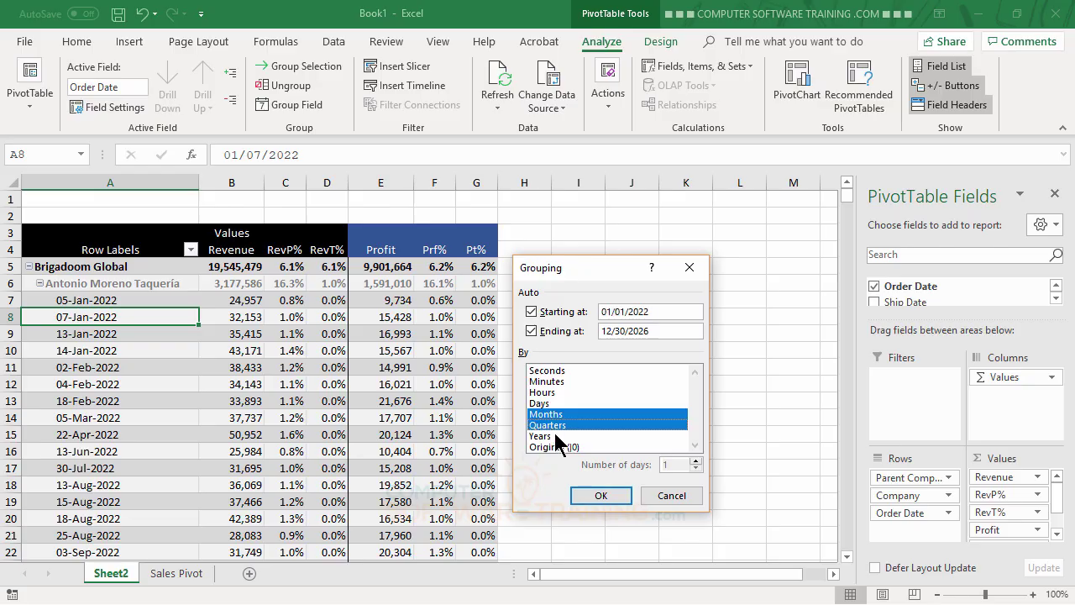
pyautogui.click(550, 436)
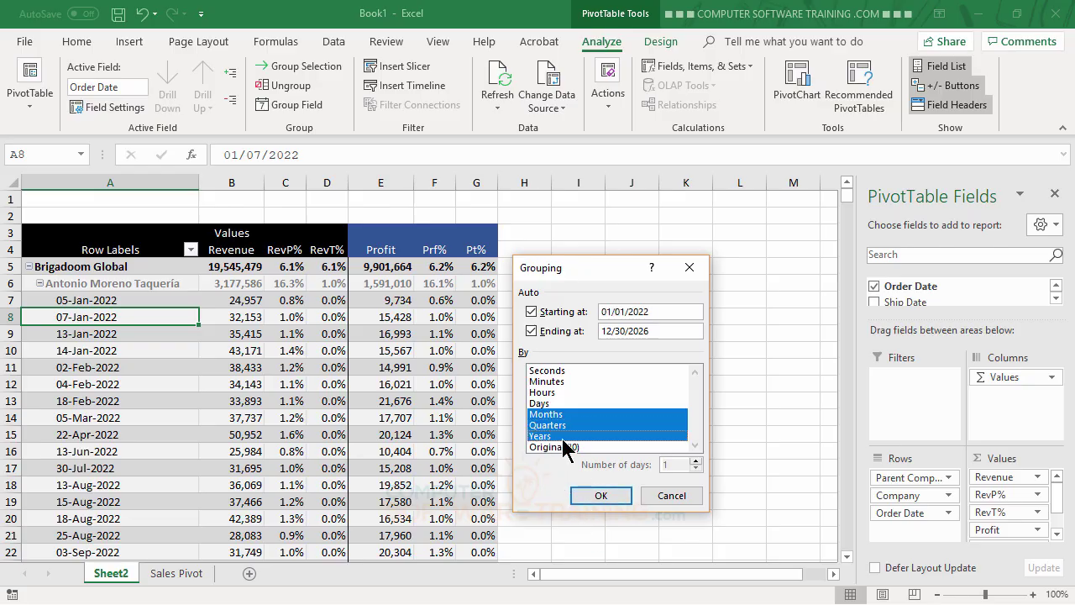
pyautogui.click(601, 495)
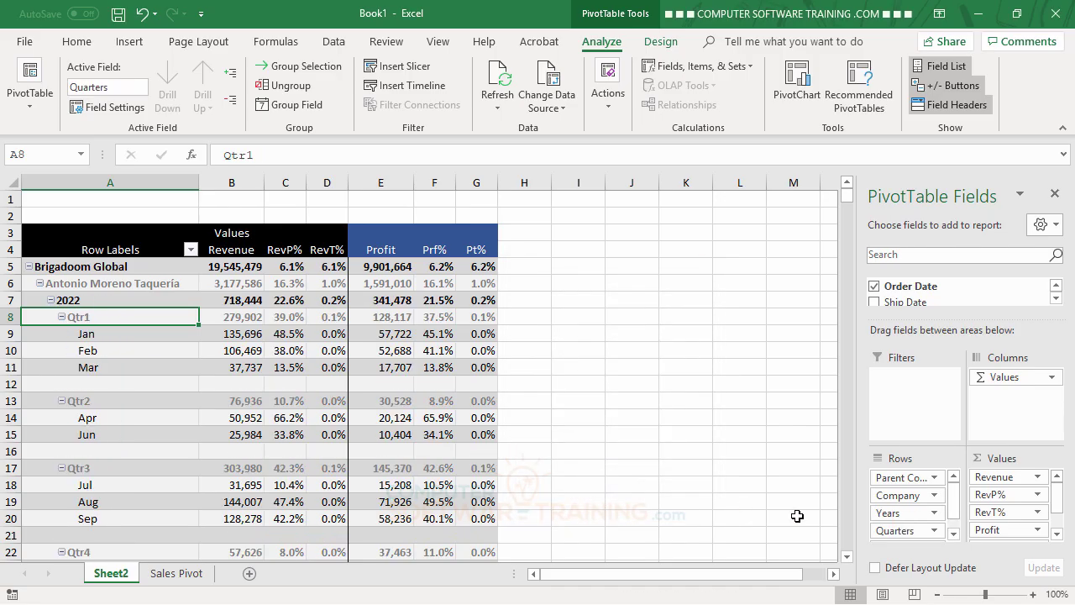
# Move the Years, Quarters and Order Date fields from the rows to the report filters, in that order
pyautogui.moveTo(954, 498); pyautogui.dragTo(955, 506)
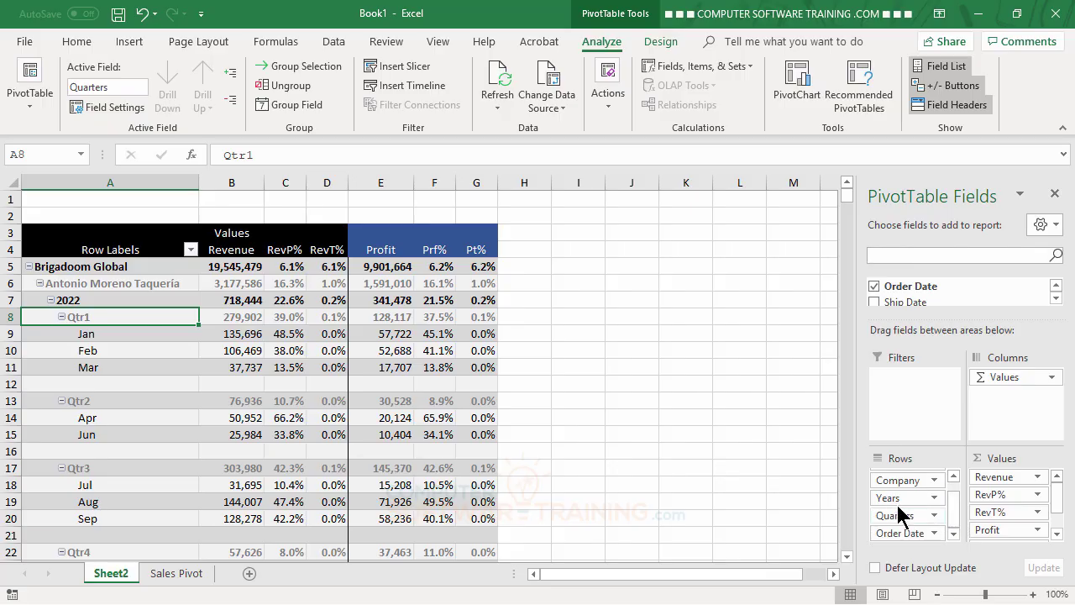
pyautogui.moveTo(896, 501); pyautogui.dragTo(897, 382)
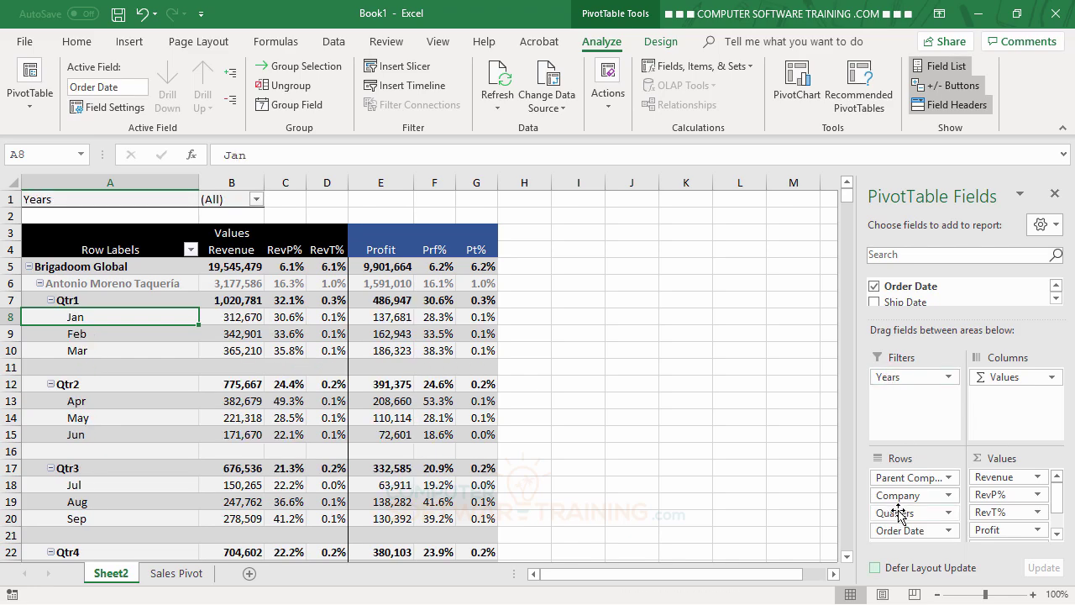
pyautogui.moveTo(898, 514); pyautogui.dragTo(897, 395)
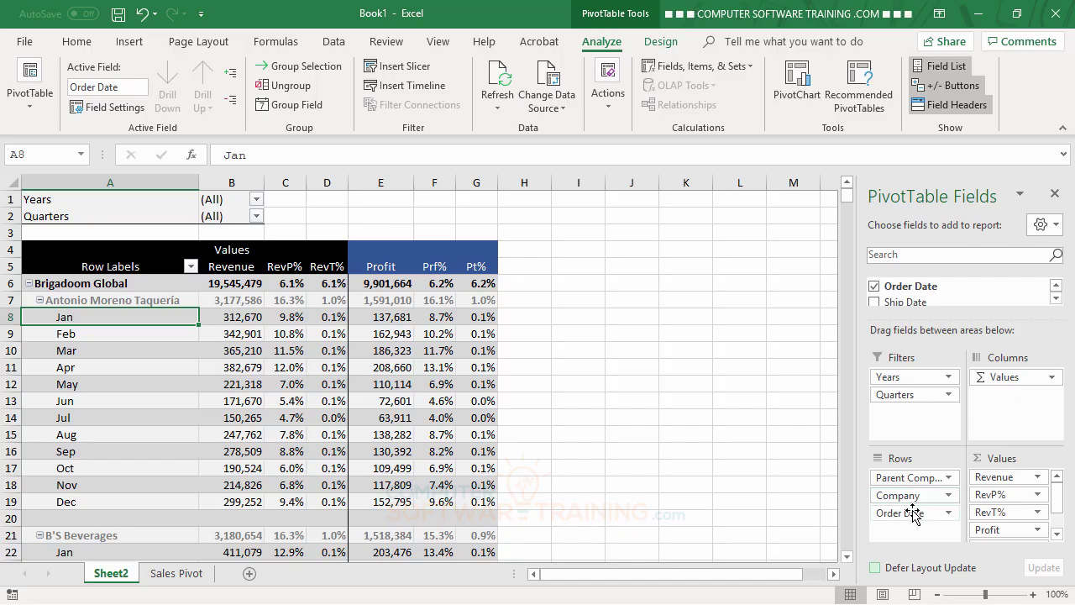
pyautogui.moveTo(911, 514); pyautogui.dragTo(907, 413)
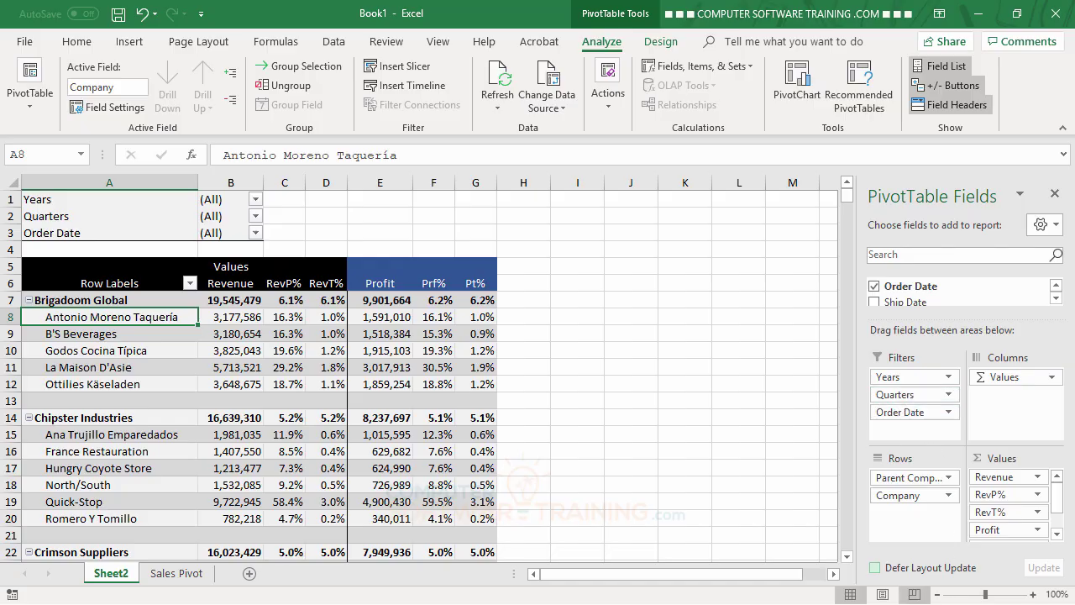
# Filter the PivotTable to the year 2023 and the quarter Qtr1
pyautogui.click(257, 201)
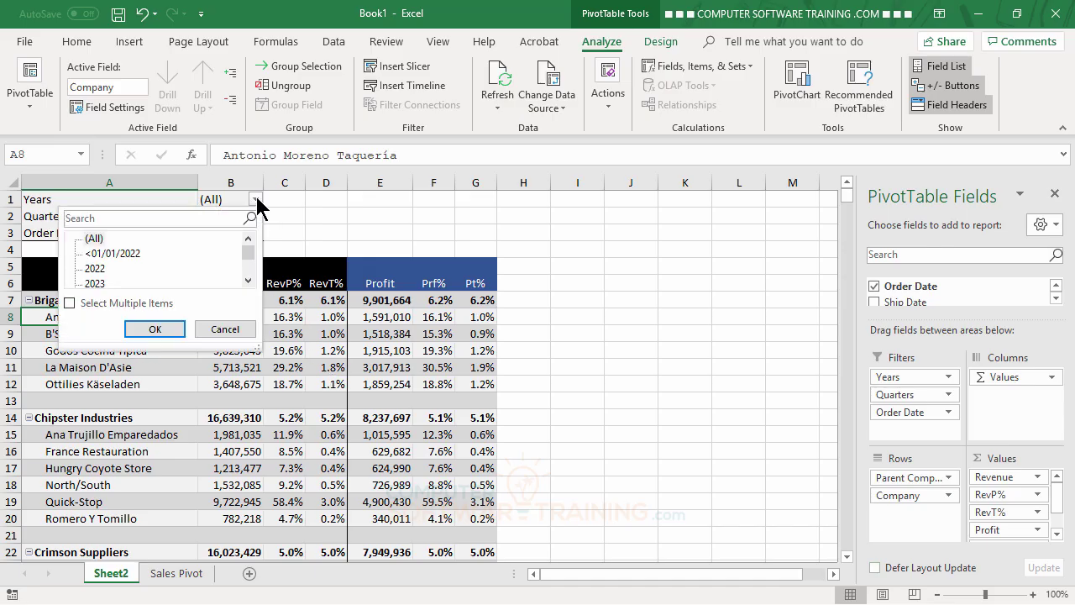
pyautogui.click(99, 284)
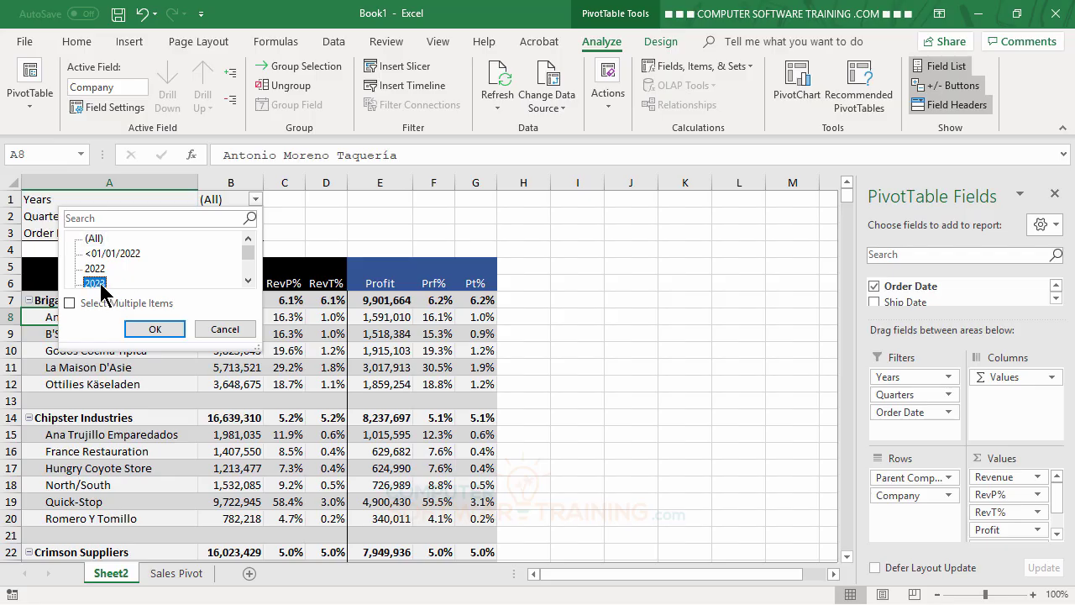
pyautogui.click(156, 329)
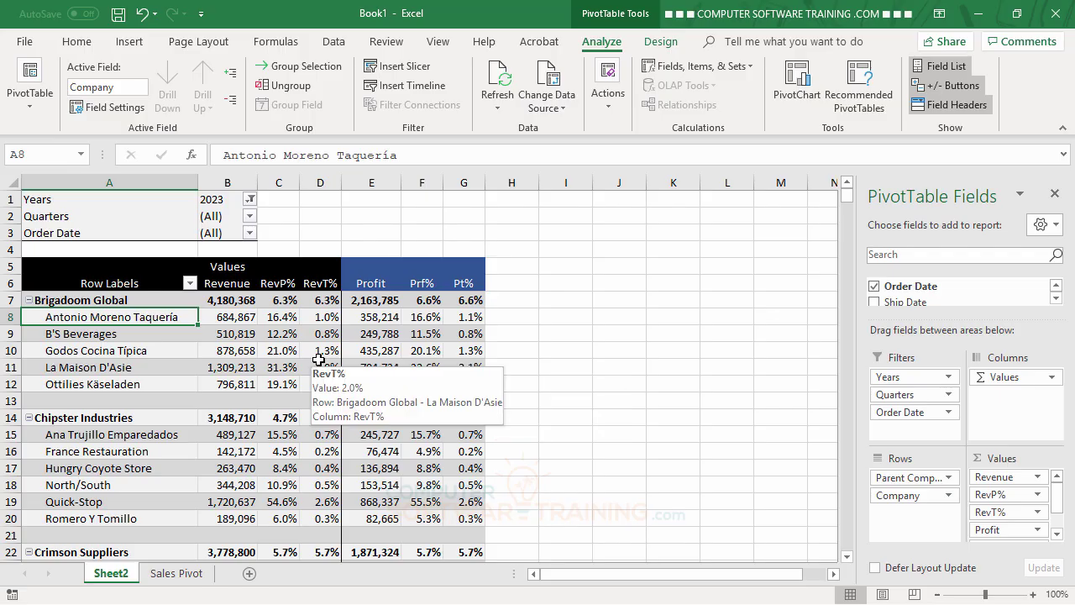
pyautogui.click(250, 216)
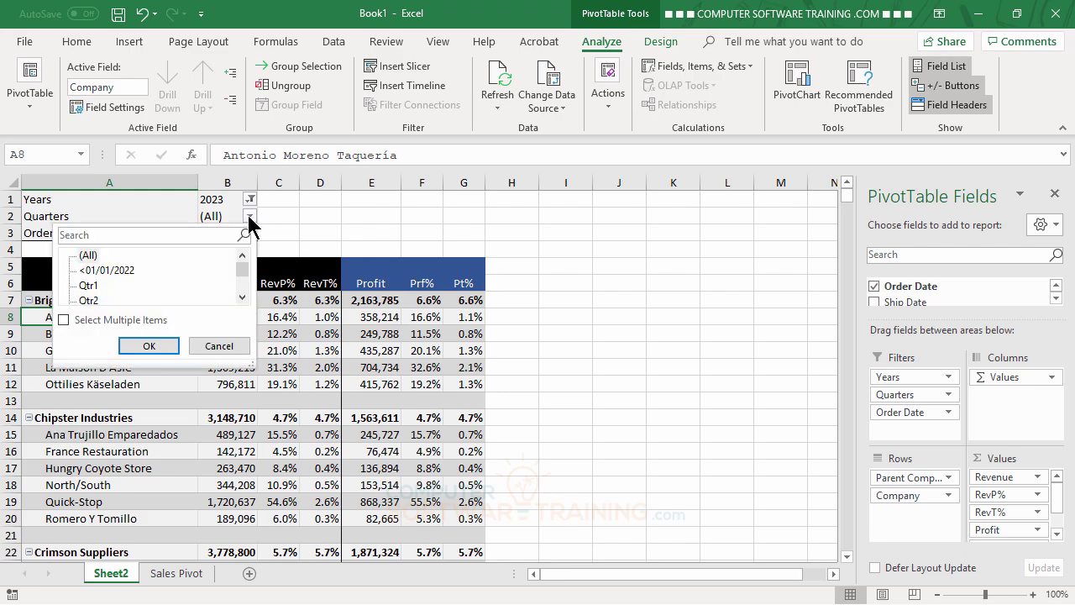
pyautogui.click(91, 285)
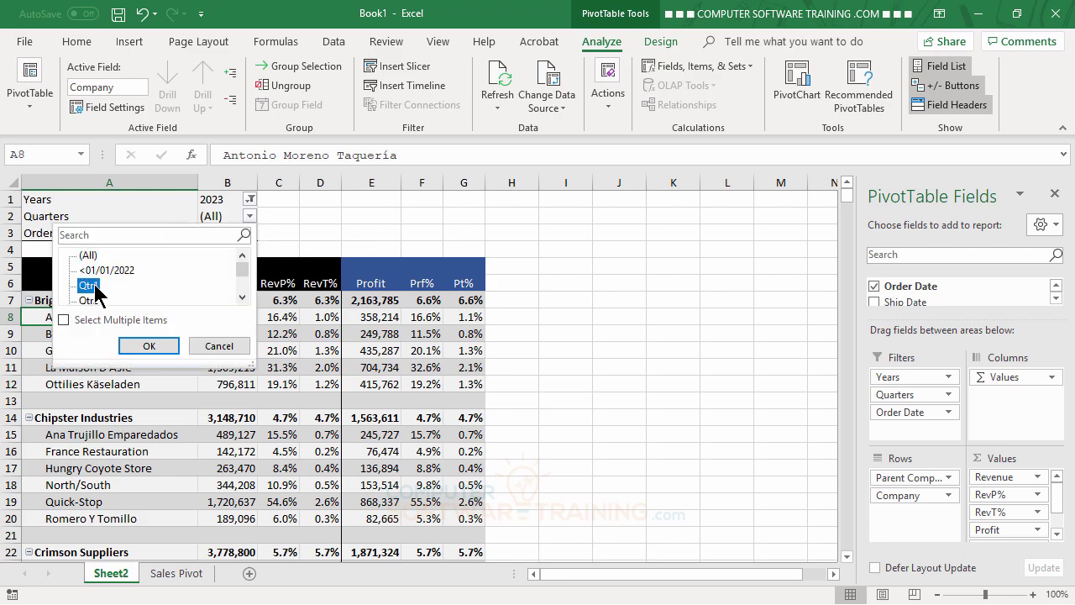
pyautogui.click(147, 346)
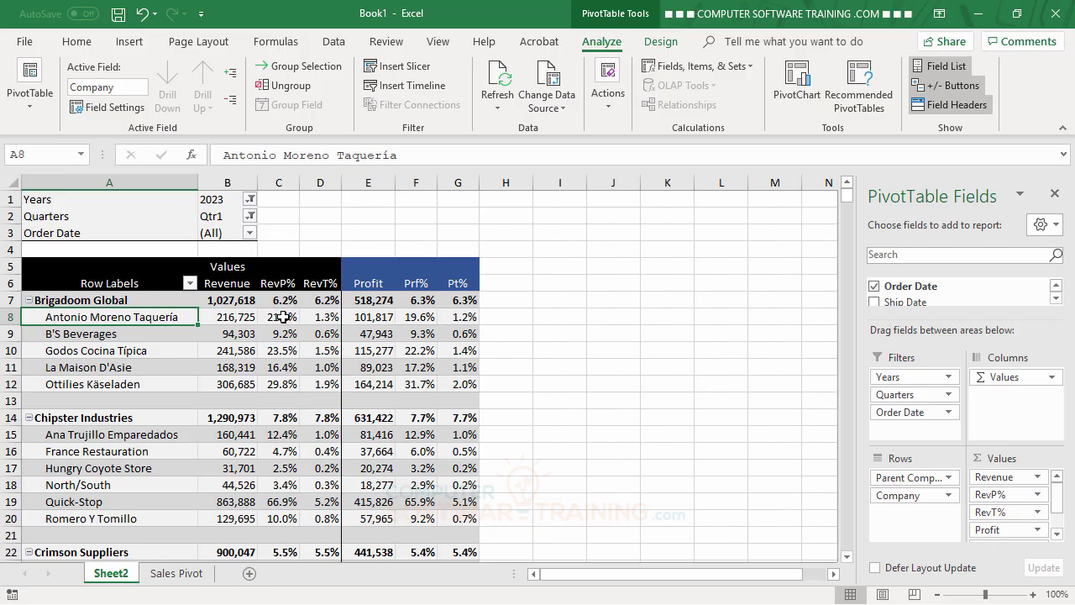
# Reset the Quarters filter to (All) and filter Order Date to Jan
pyautogui.click(249, 217)
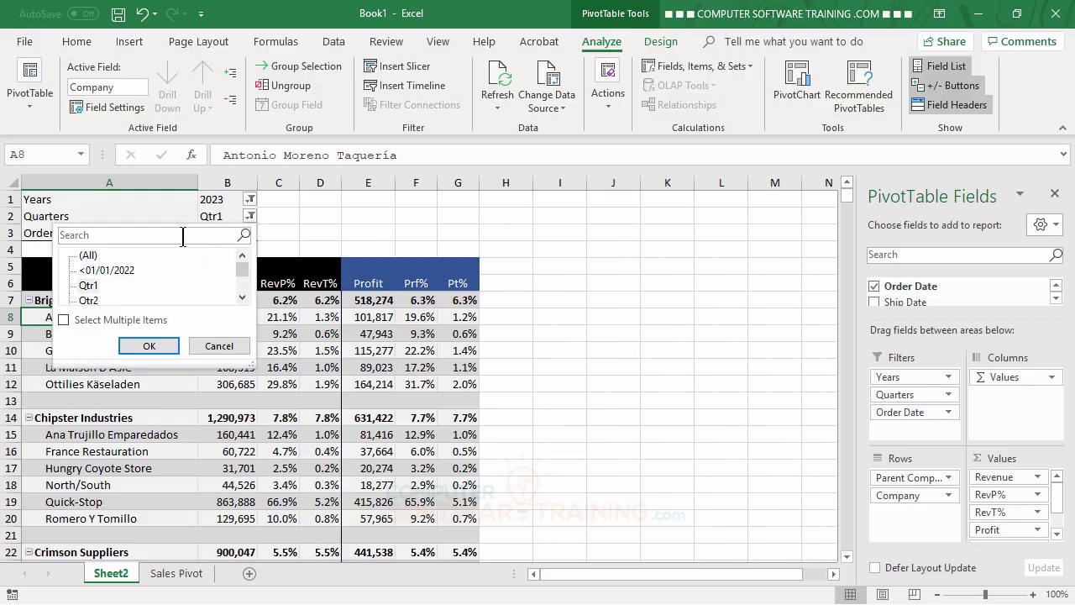
pyautogui.click(100, 254)
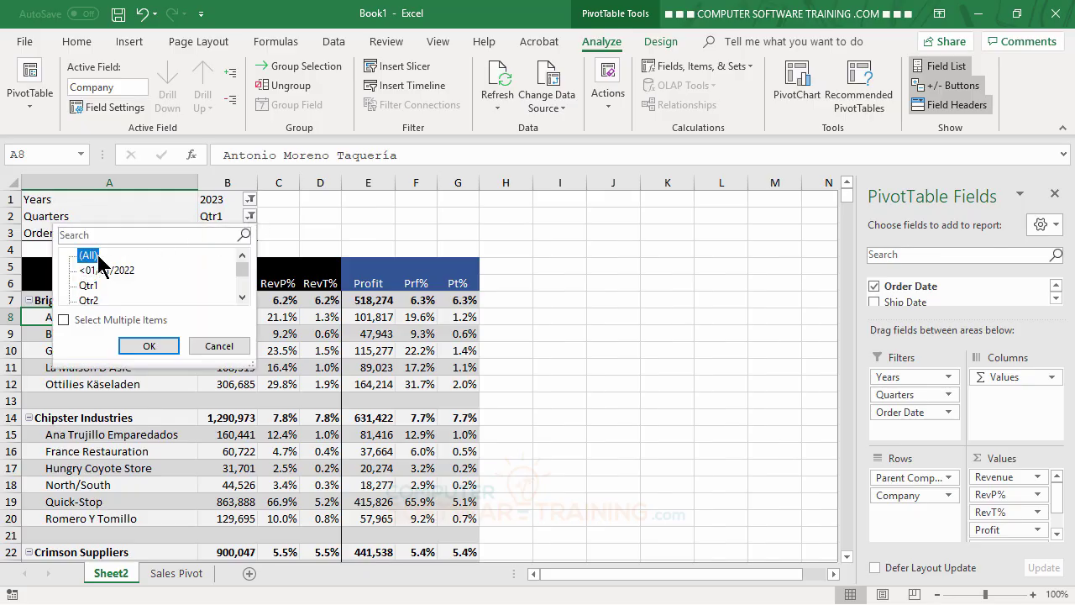
pyautogui.click(149, 346)
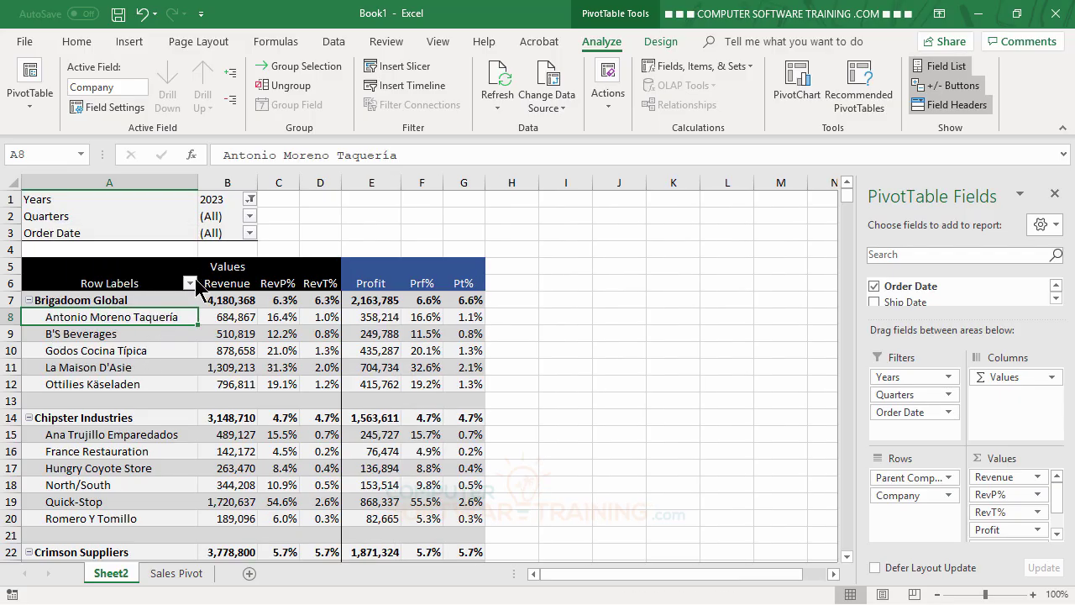
pyautogui.click(249, 232)
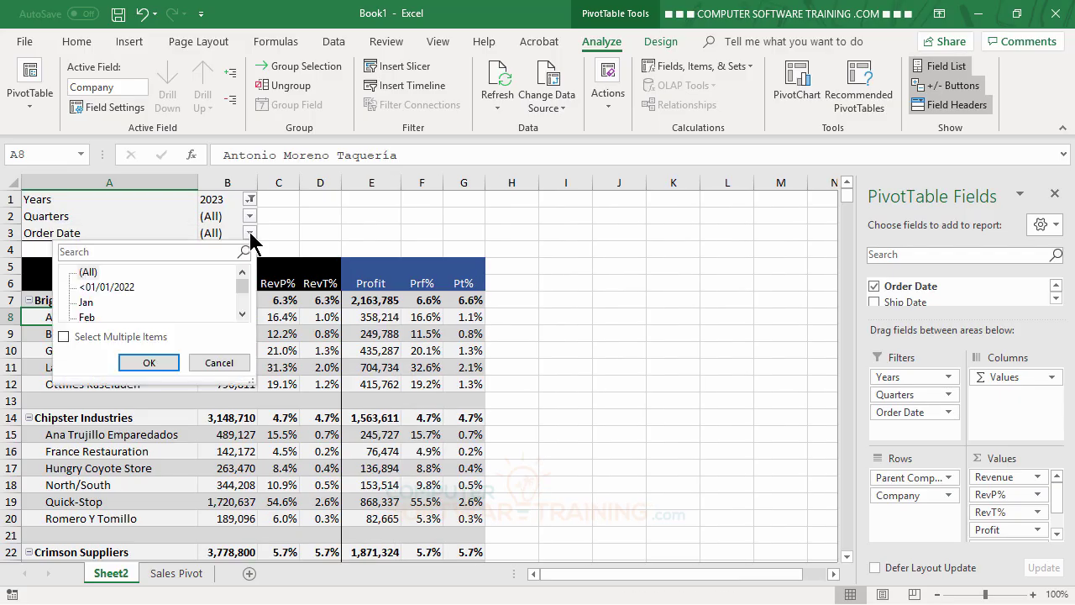
pyautogui.click(87, 302)
pyautogui.click(149, 362)
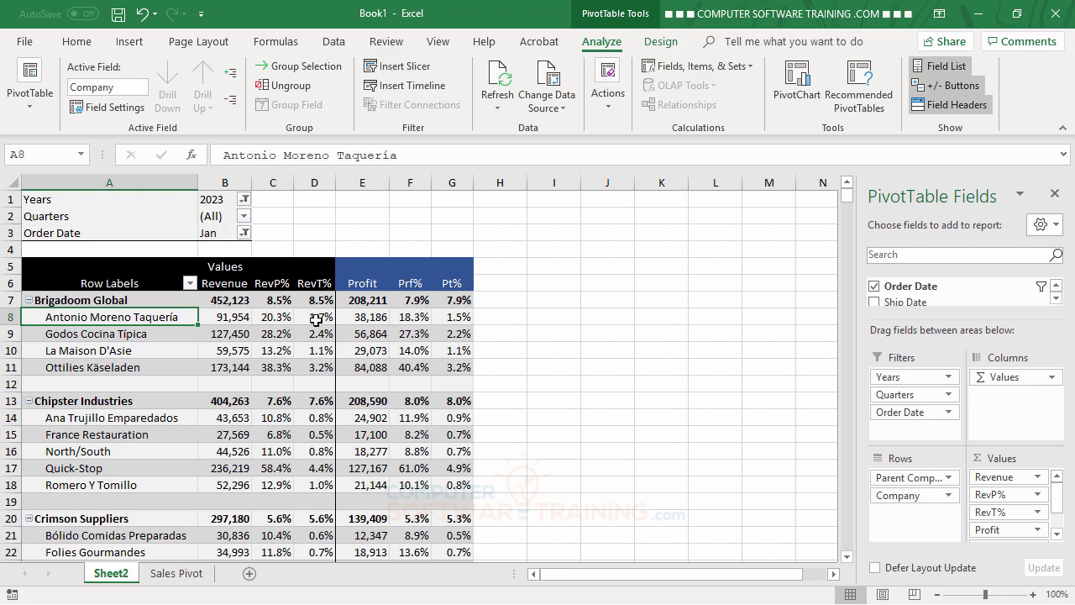
# Reset the Order Date and Years report filters to (All)
pyautogui.click(243, 234)
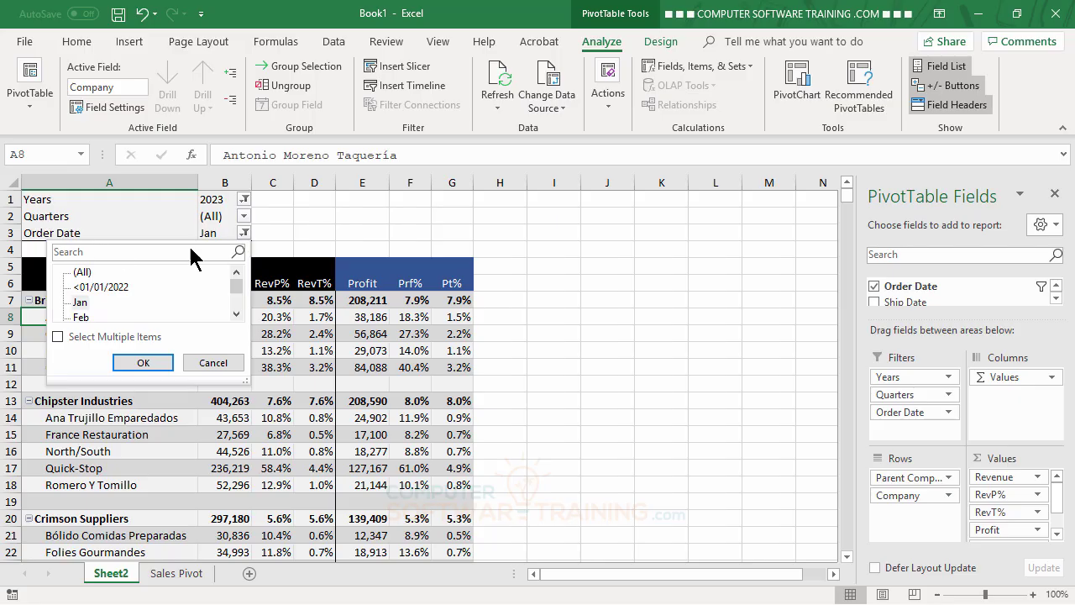
pyautogui.click(82, 276)
pyautogui.click(142, 366)
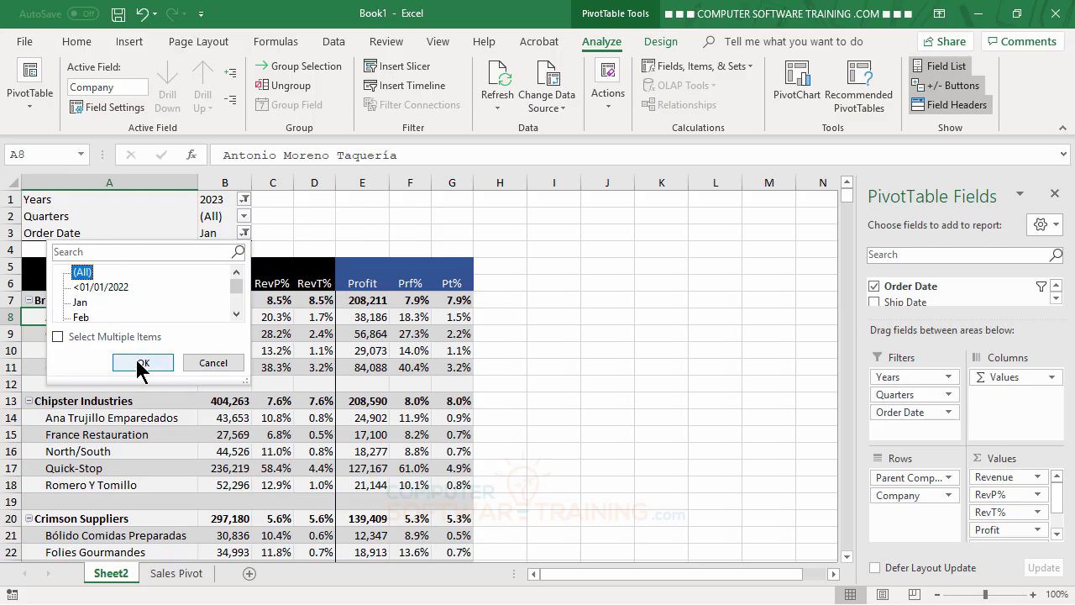
pyautogui.click(249, 200)
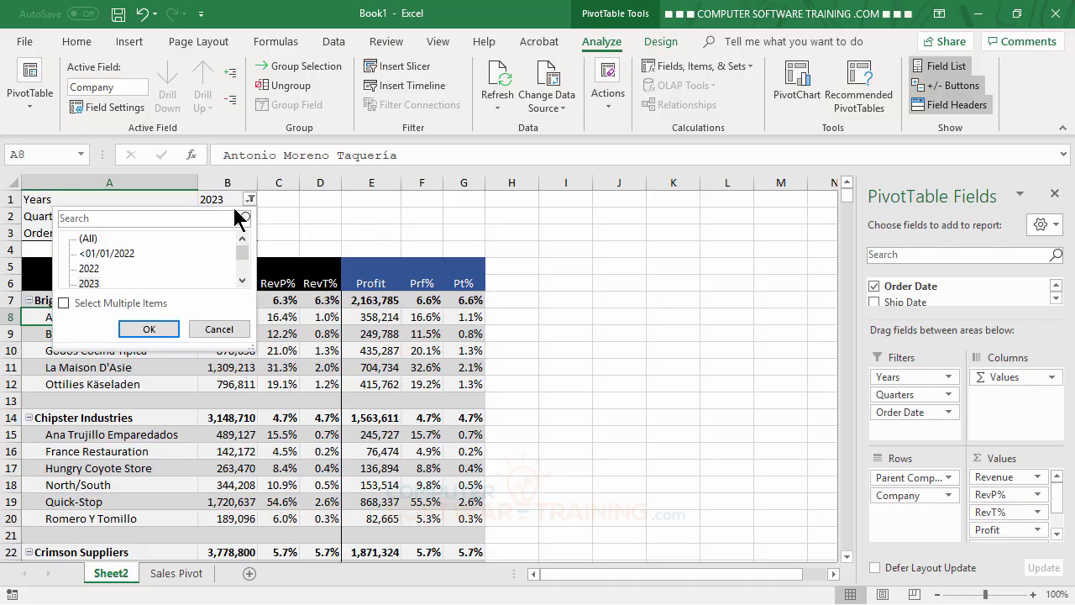
pyautogui.click(153, 331)
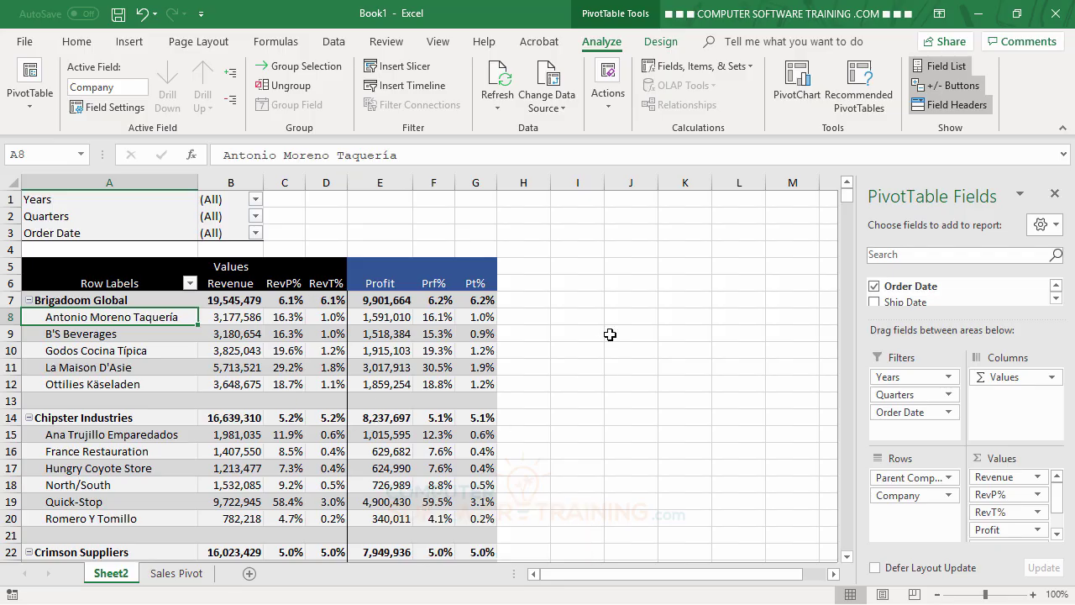
# Add the Zone field to the PivotTable's report filters, below Order Date
pyautogui.click(1057, 285)
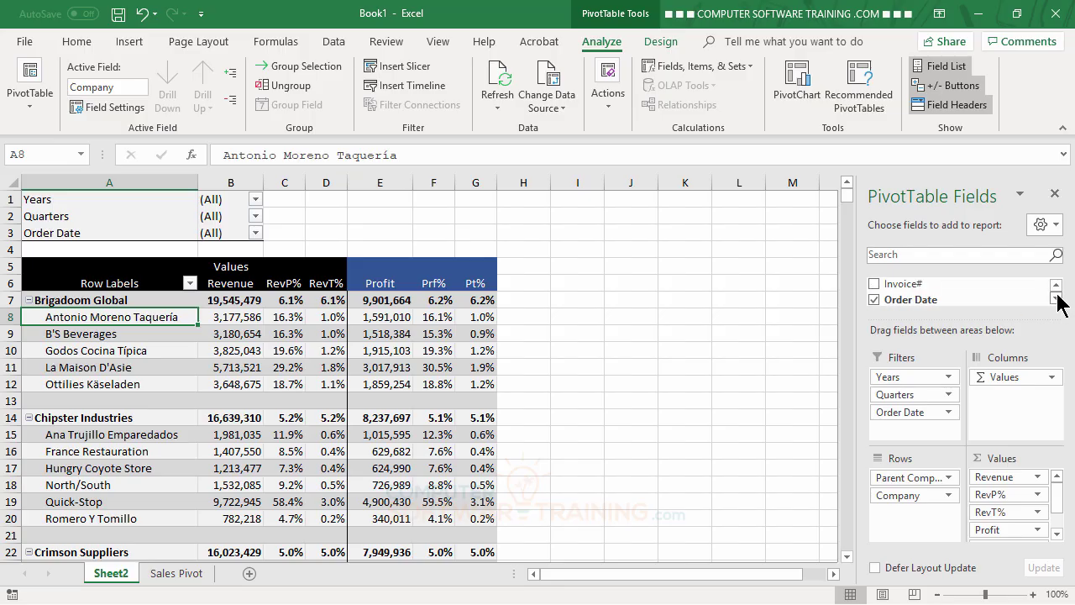
pyautogui.click(1056, 299)
pyautogui.click(1056, 299)
pyautogui.click(1056, 299)
pyautogui.click(1056, 299)
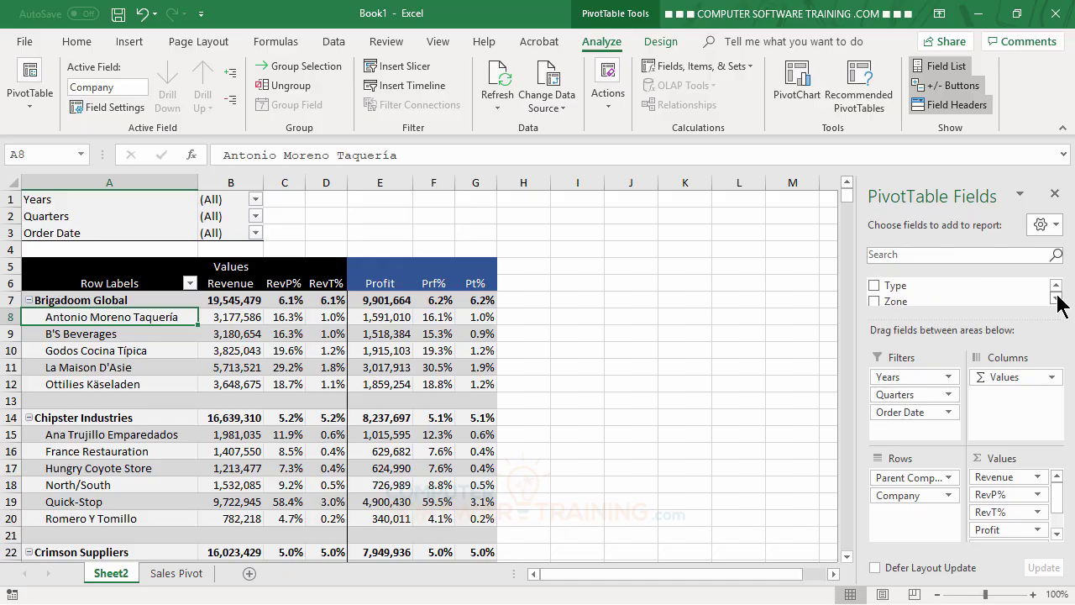
pyautogui.click(1057, 299)
pyautogui.moveTo(899, 290); pyautogui.dragTo(906, 425)
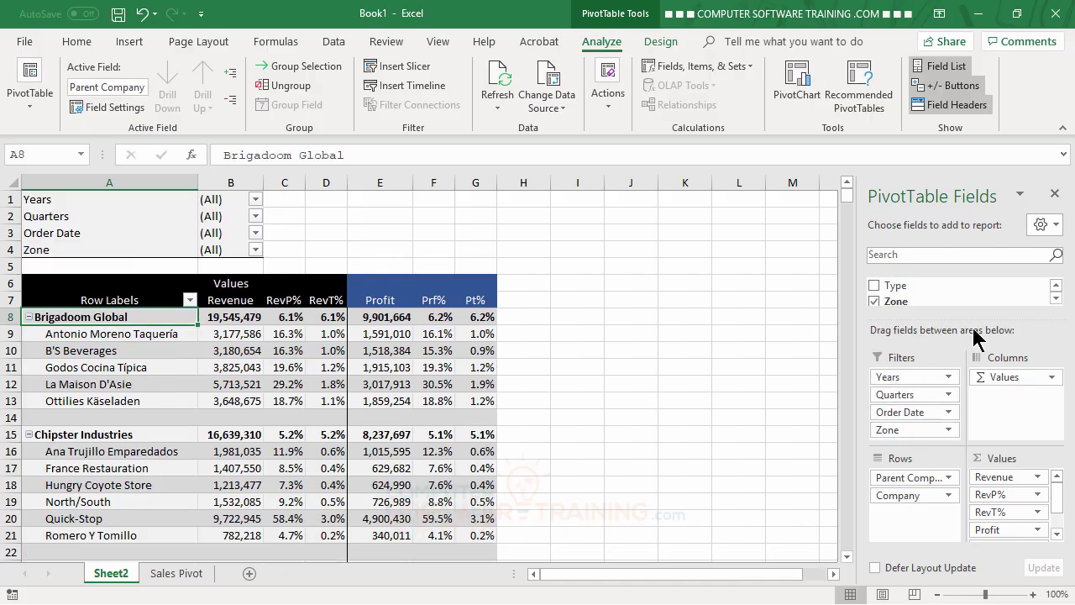
# Add the Country and Rep fields to the end of the report filters, in that order
pyautogui.click(1056, 298)
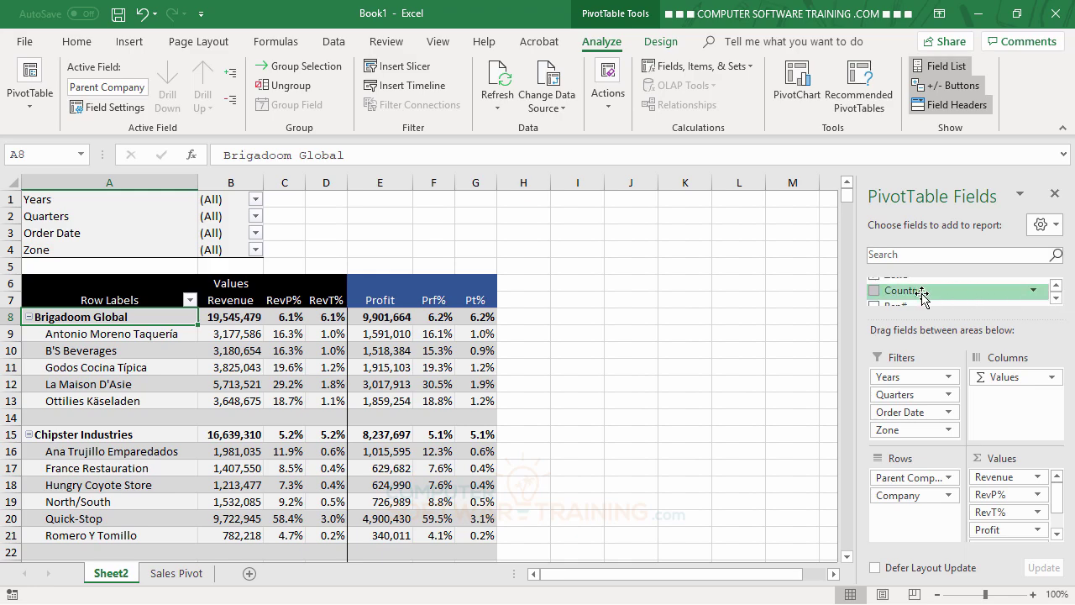
pyautogui.moveTo(918, 300); pyautogui.dragTo(919, 433)
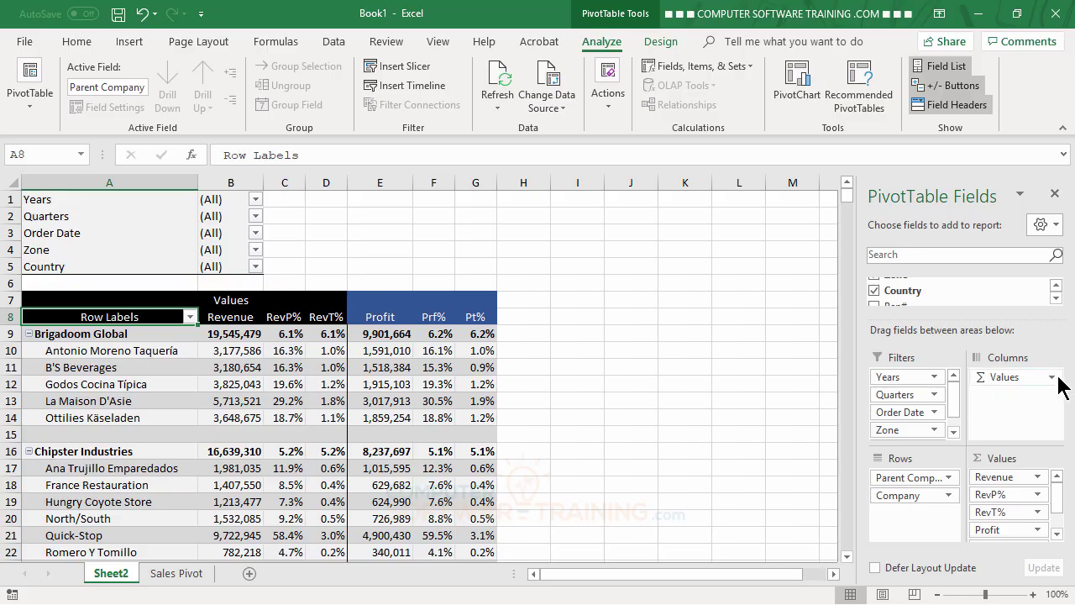
pyautogui.click(1056, 298)
pyautogui.moveTo(890, 295); pyautogui.dragTo(908, 440)
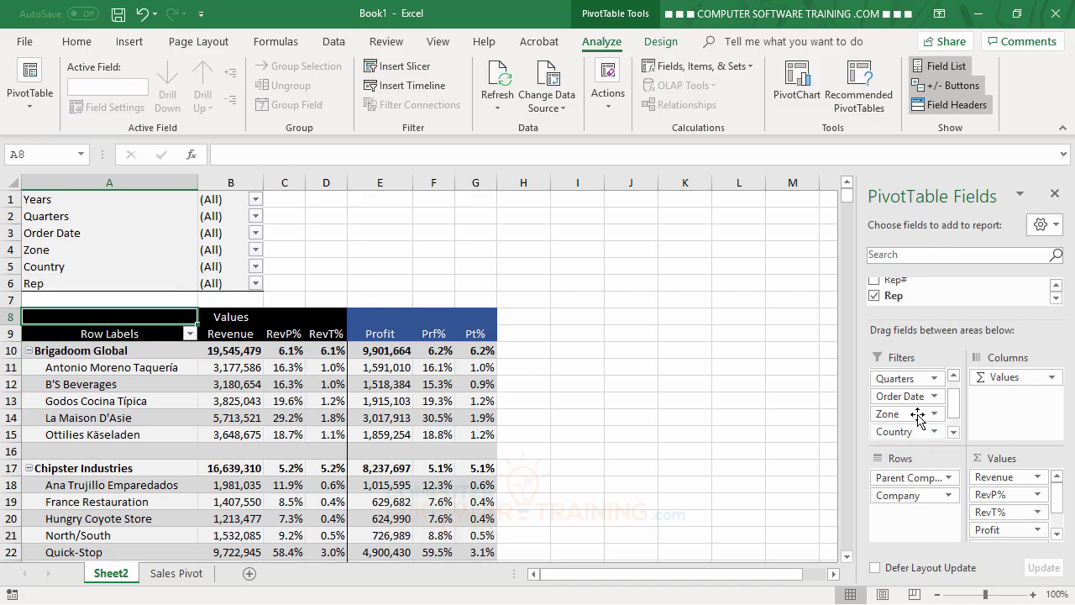
# Find the Category field in the field list and add it to the report filters below Rep
pyautogui.click(1055, 297)
pyautogui.click(1055, 297)
pyautogui.click(1055, 297)
pyautogui.click(1056, 298)
pyautogui.click(1056, 298)
pyautogui.click(1056, 298)
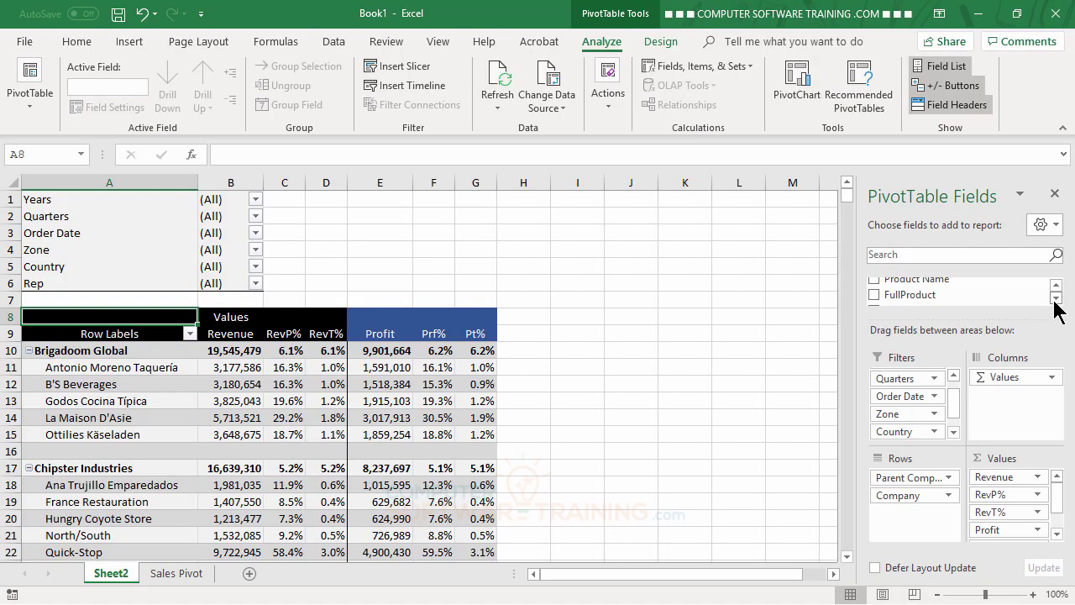
pyautogui.click(1056, 297)
pyautogui.click(1055, 297)
pyautogui.moveTo(916, 299); pyautogui.dragTo(907, 442)
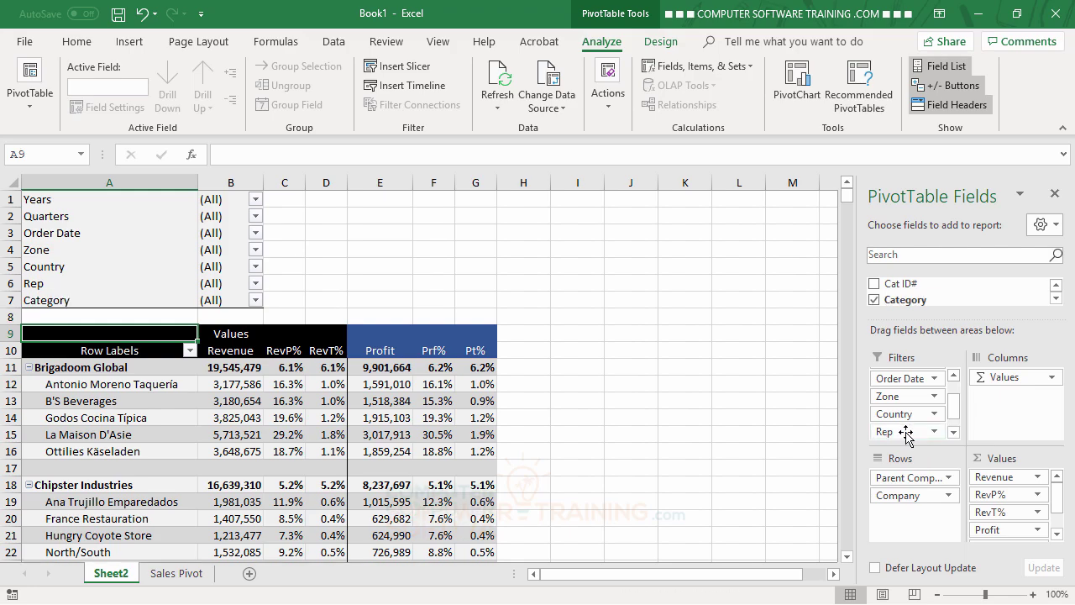
# Find the Product Name field in the field list and add it to the report filters below Category
pyautogui.click(1057, 299)
pyautogui.click(1057, 296)
pyautogui.click(1057, 296)
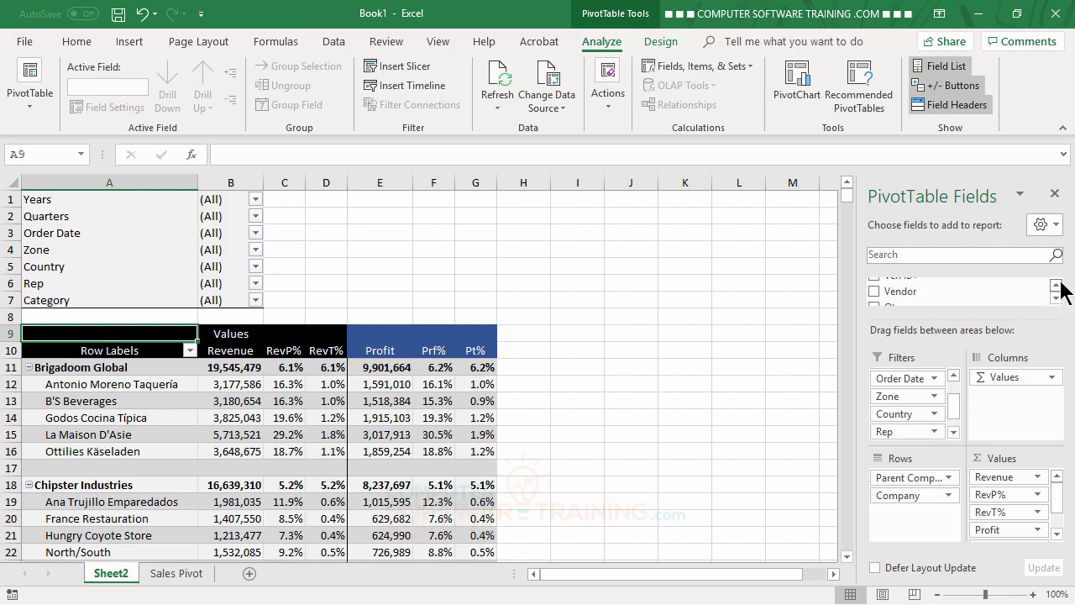
pyautogui.click(1055, 284)
pyautogui.click(1055, 286)
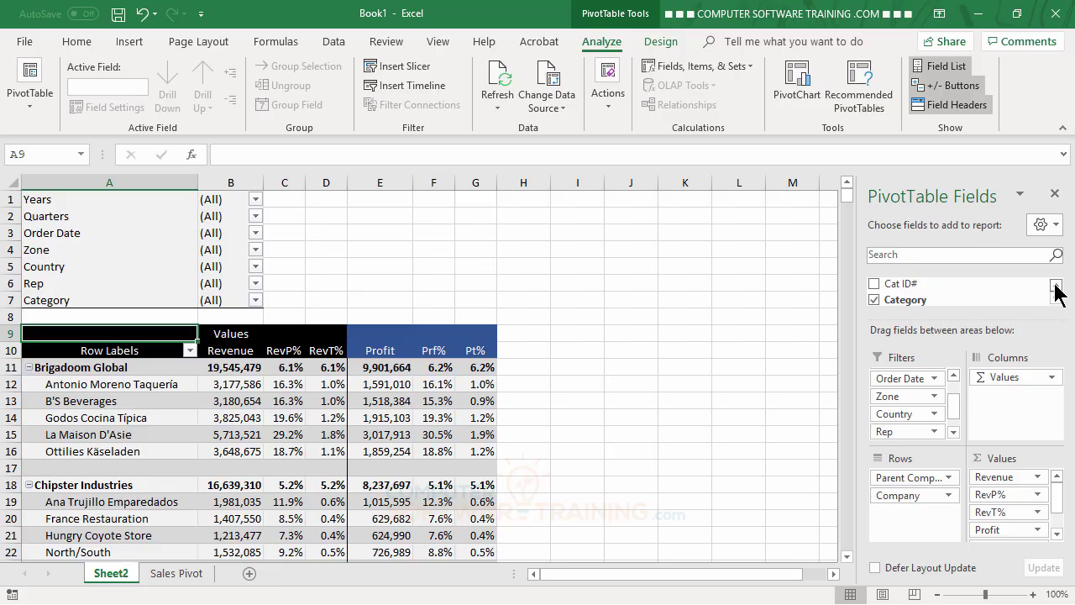
pyautogui.click(1055, 285)
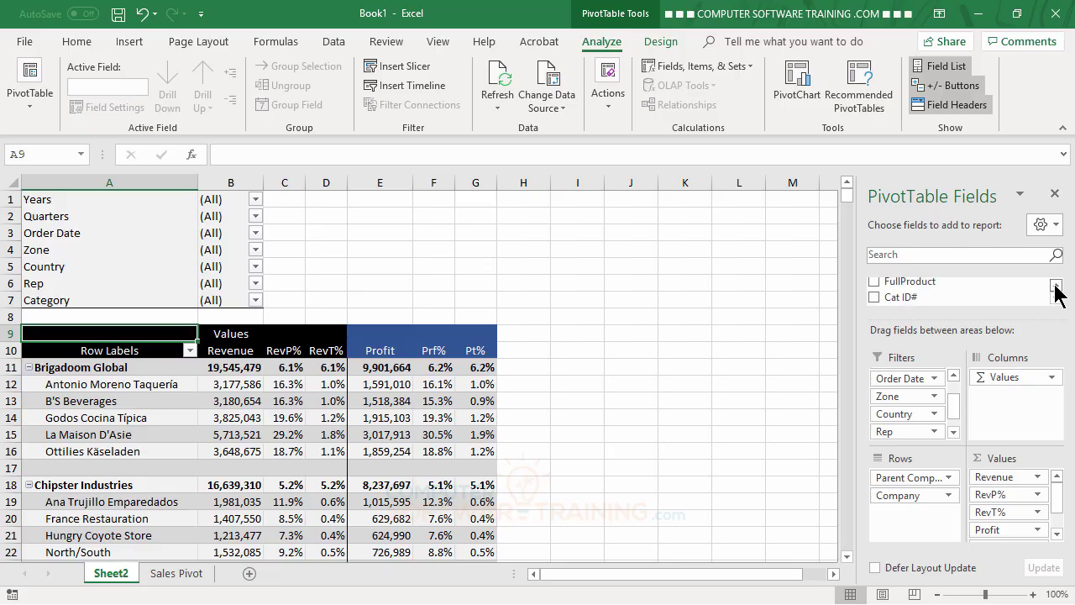
pyautogui.click(1055, 285)
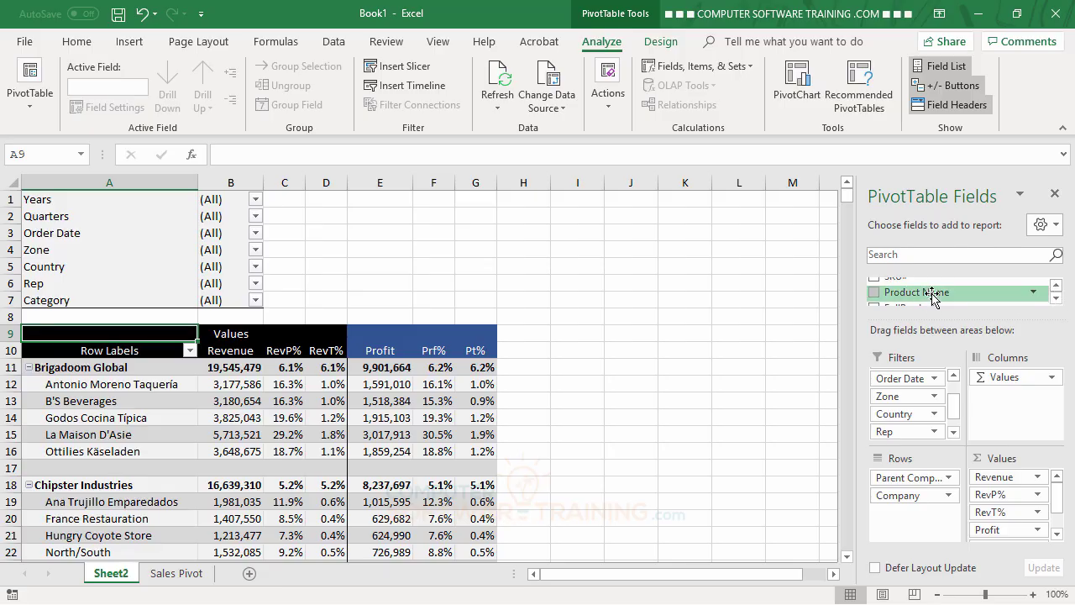
pyautogui.moveTo(932, 294); pyautogui.dragTo(915, 442)
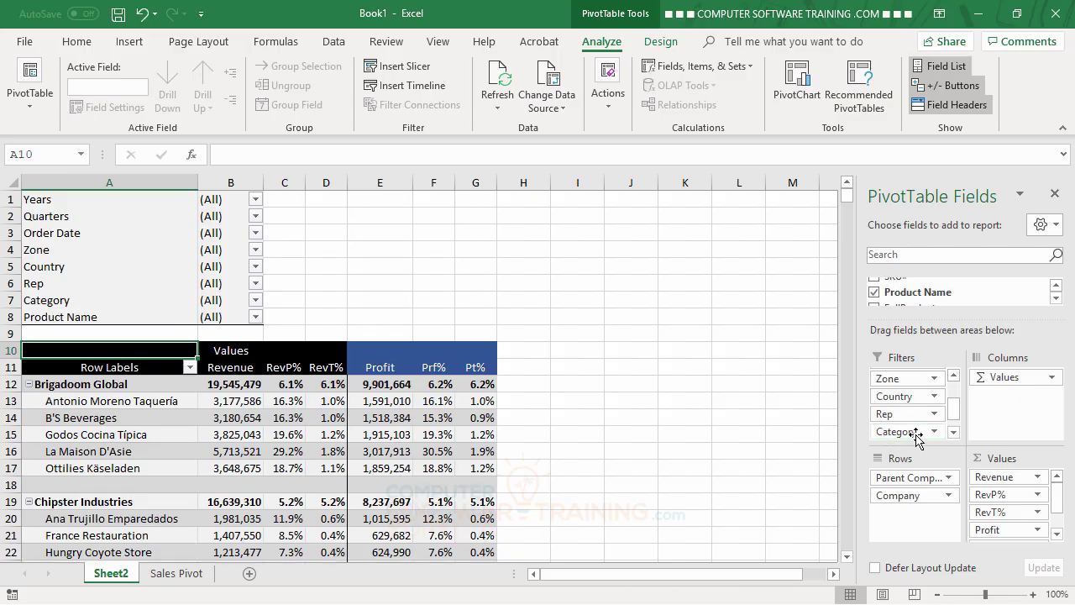
# Find the Vendor field in the field list and add it as the last report filter
pyautogui.click(1056, 299)
pyautogui.click(1057, 299)
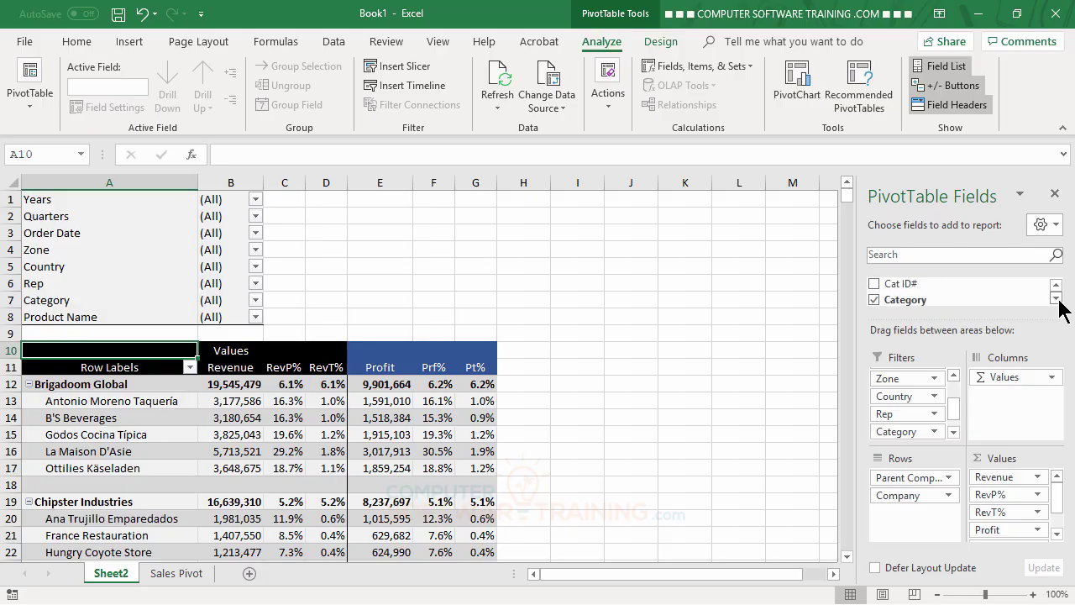
pyautogui.click(1057, 299)
pyautogui.click(1058, 300)
pyautogui.click(1058, 299)
pyautogui.click(1058, 299)
pyautogui.click(1058, 286)
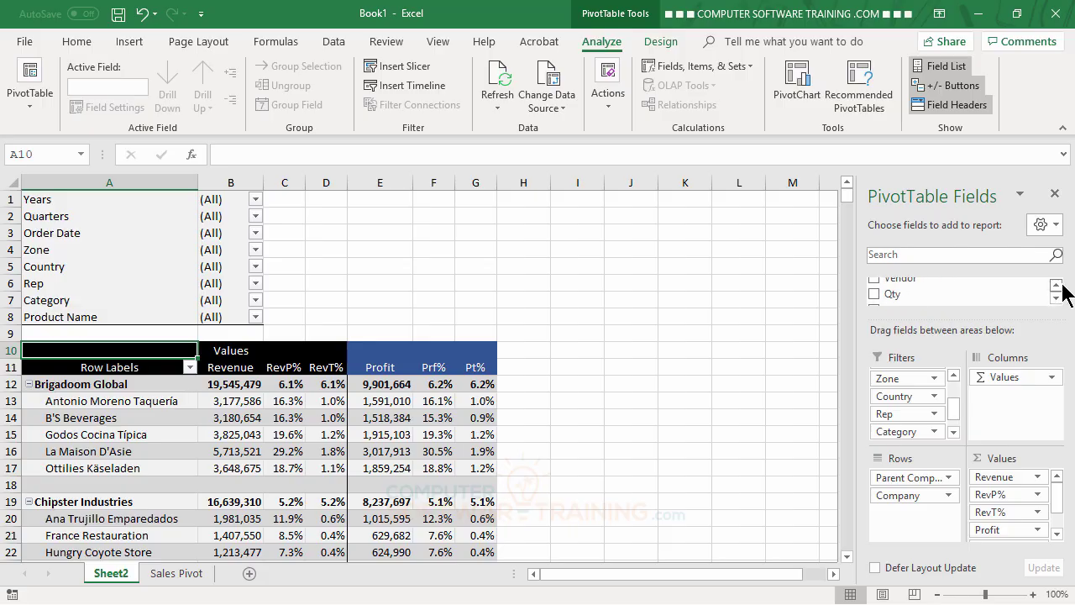
pyautogui.click(1058, 286)
pyautogui.moveTo(944, 292); pyautogui.dragTo(904, 440)
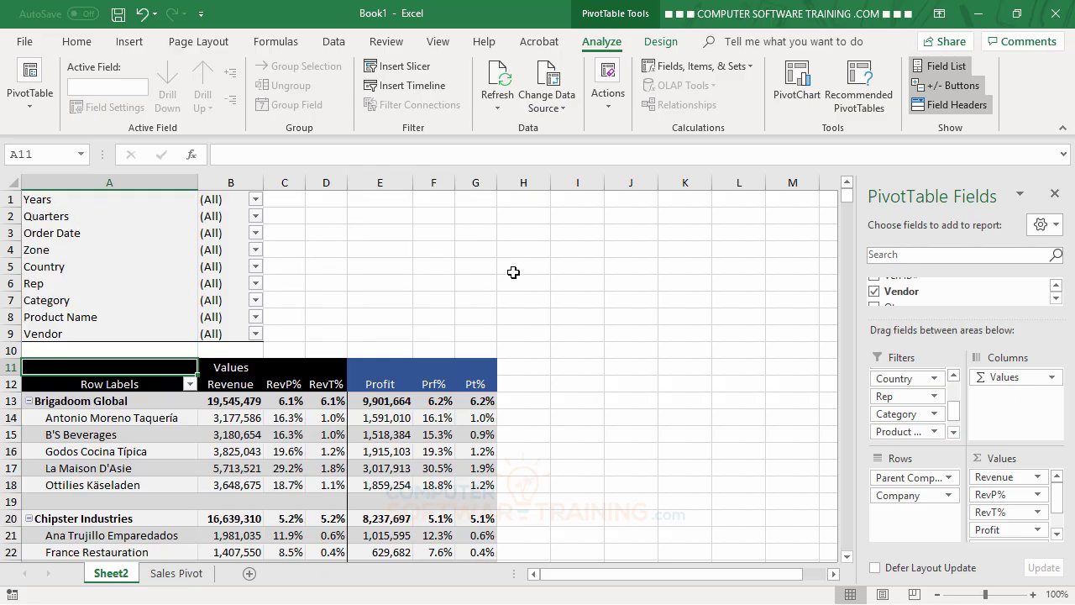
# Set the PivotTable's compact form row label indent to 5 characters
pyautogui.click(163, 418)
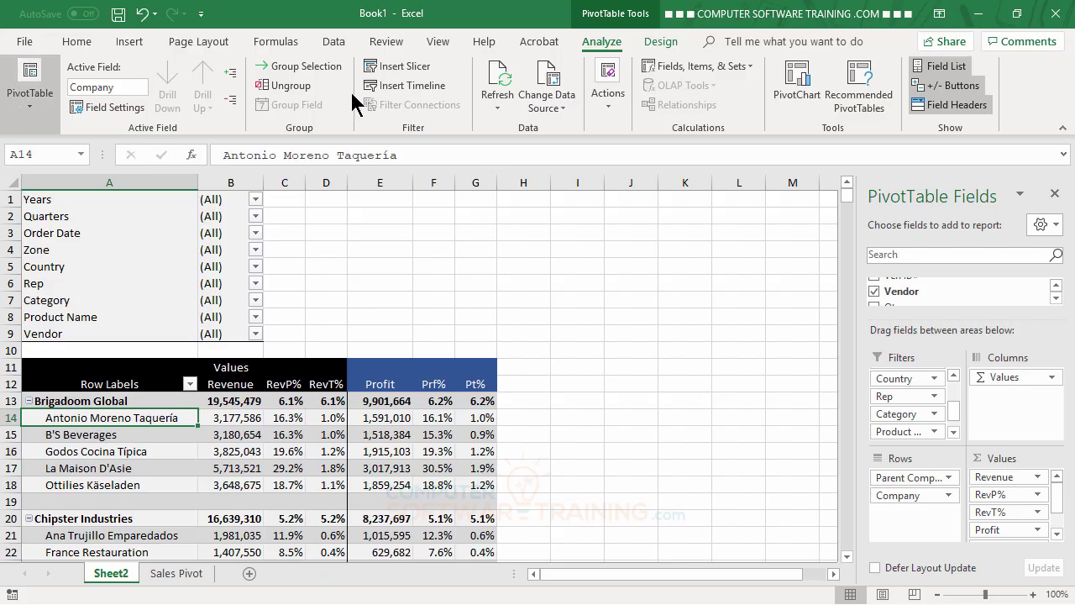
pyautogui.click(29, 108)
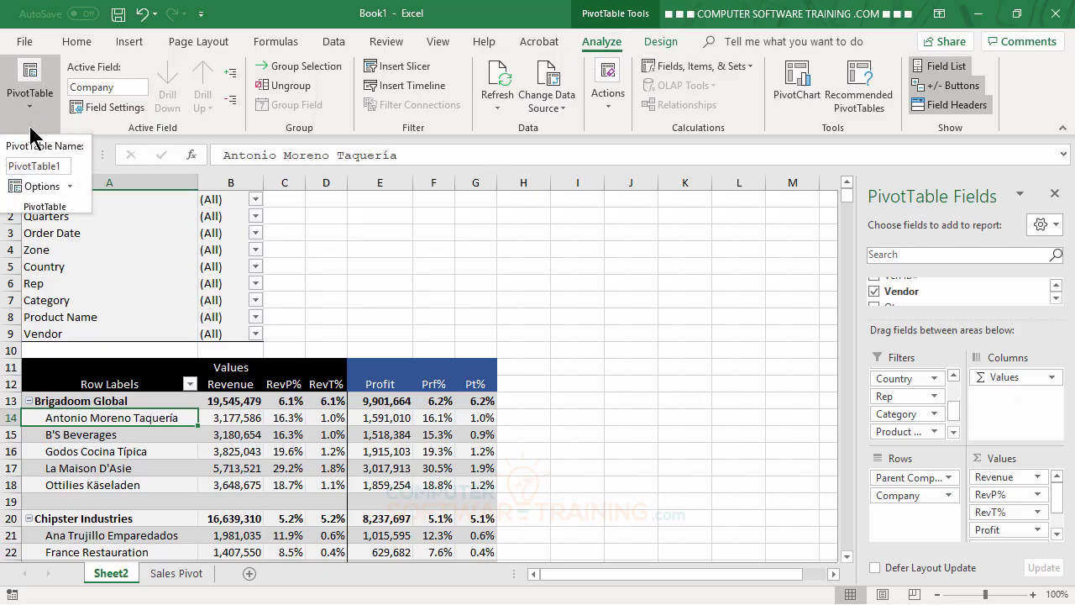
pyautogui.click(37, 188)
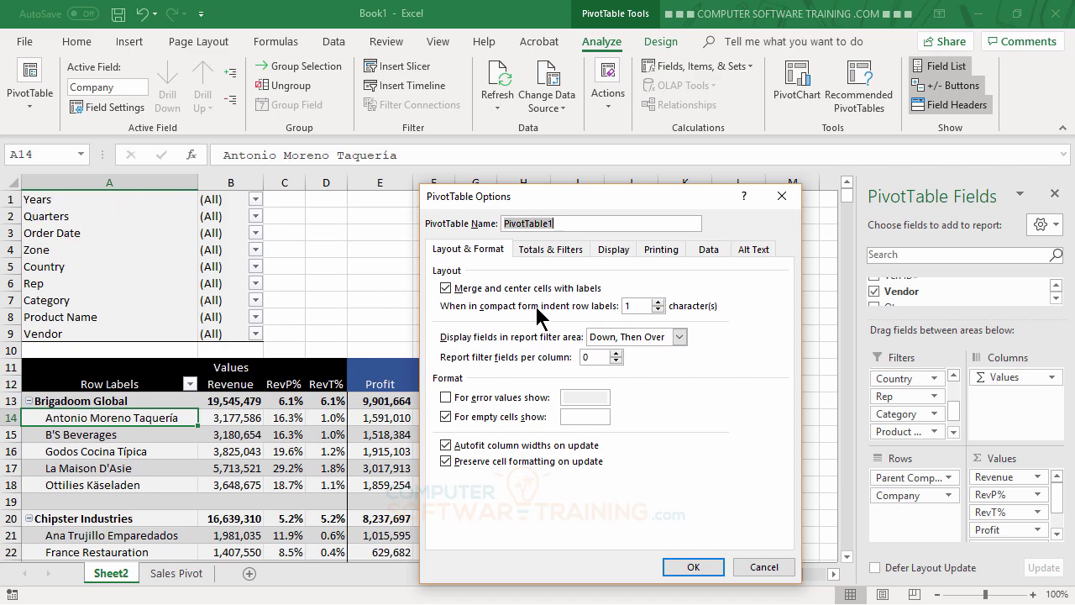
pyautogui.click(660, 302)
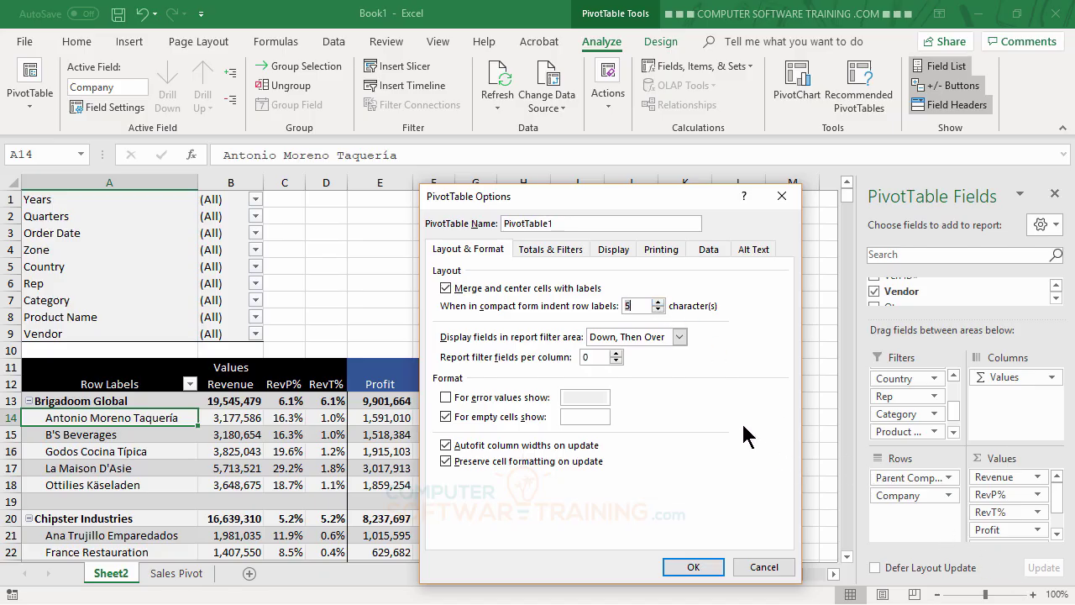
pyautogui.click(693, 566)
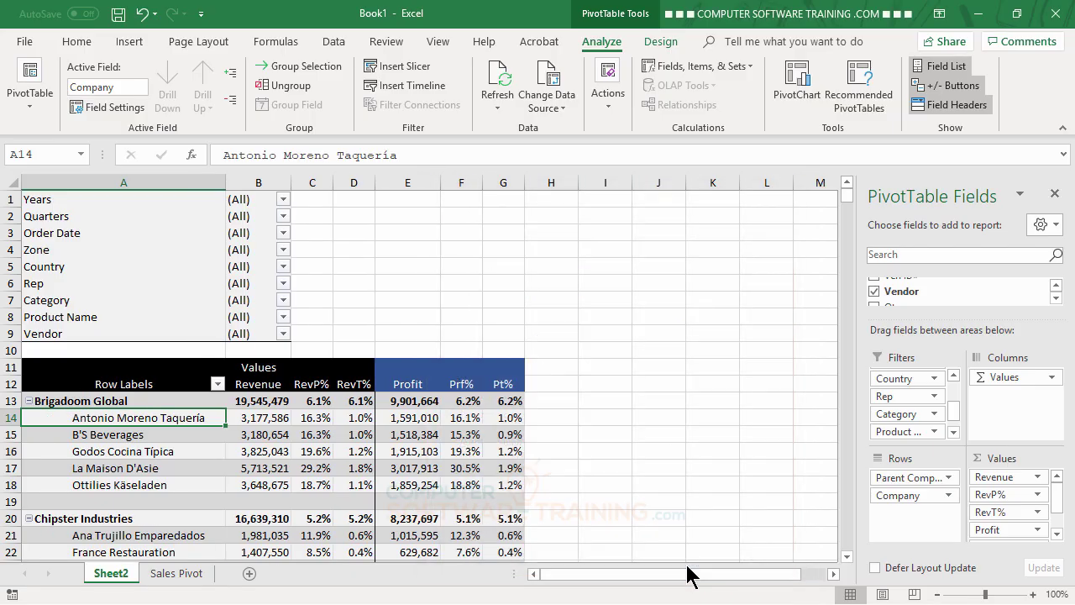
# Set the PivotTable's compact form row label indent to 0 characters and the report filter fields per column to 5
pyautogui.click(96, 217)
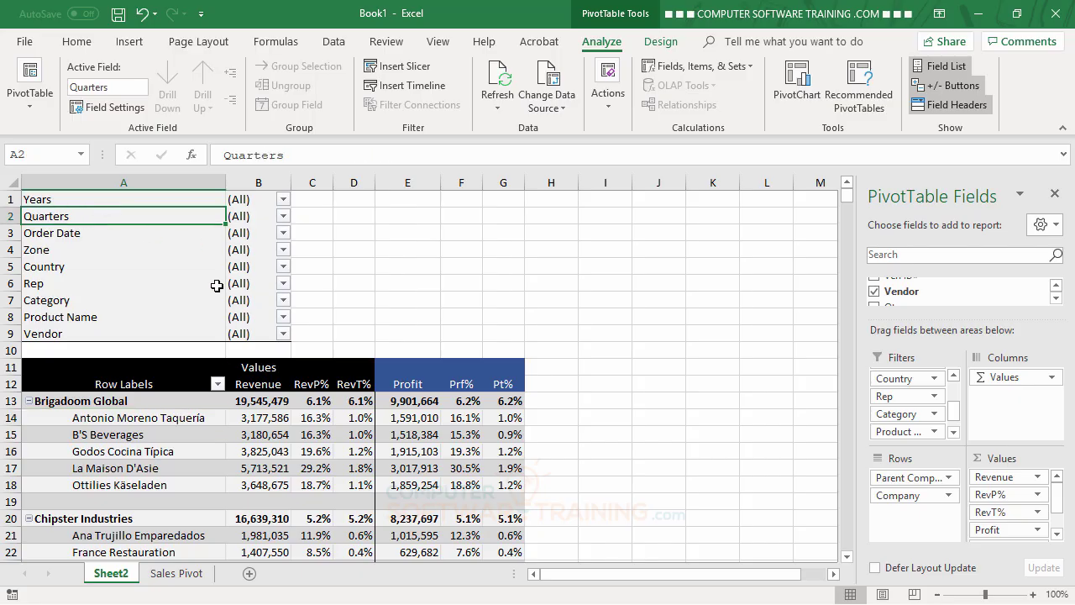
pyautogui.click(31, 109)
pyautogui.click(67, 186)
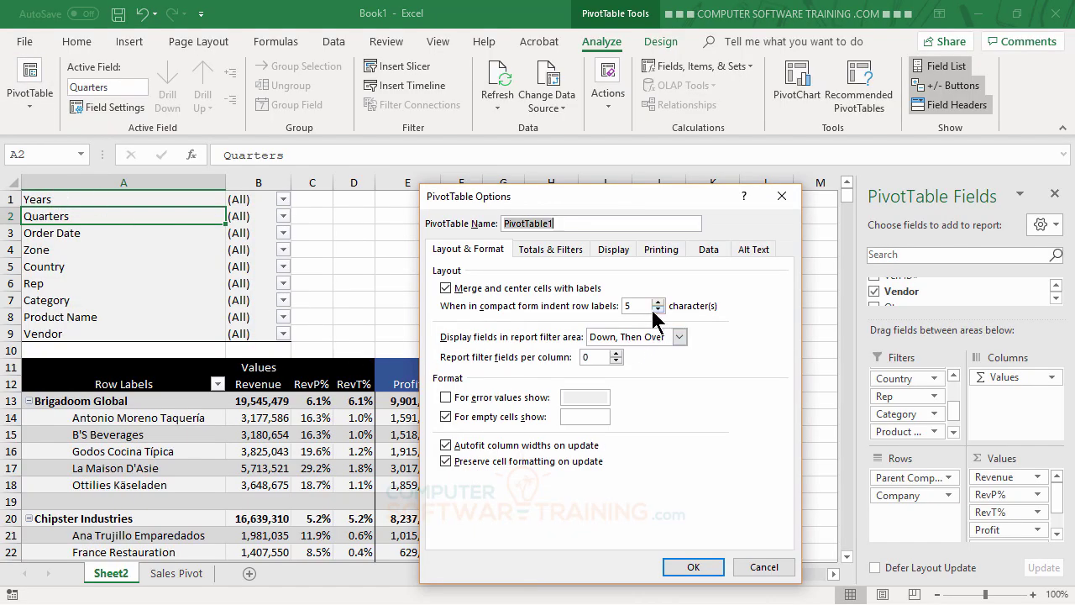
pyautogui.click(657, 309)
pyautogui.click(657, 310)
pyautogui.click(657, 310)
pyautogui.click(658, 310)
pyautogui.click(658, 310)
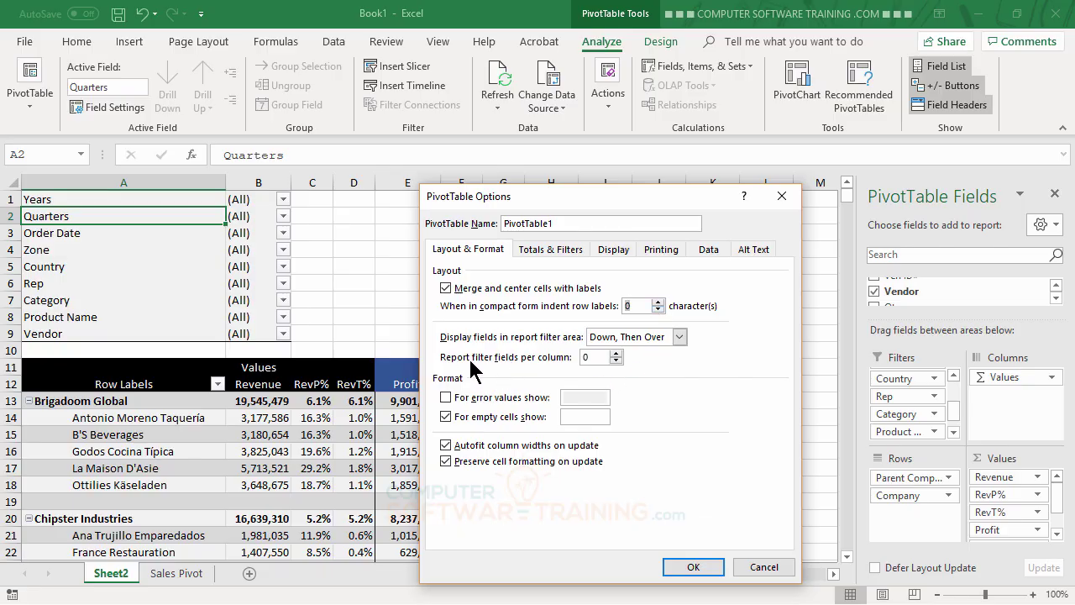
pyautogui.click(615, 352)
pyautogui.click(617, 352)
pyautogui.click(687, 566)
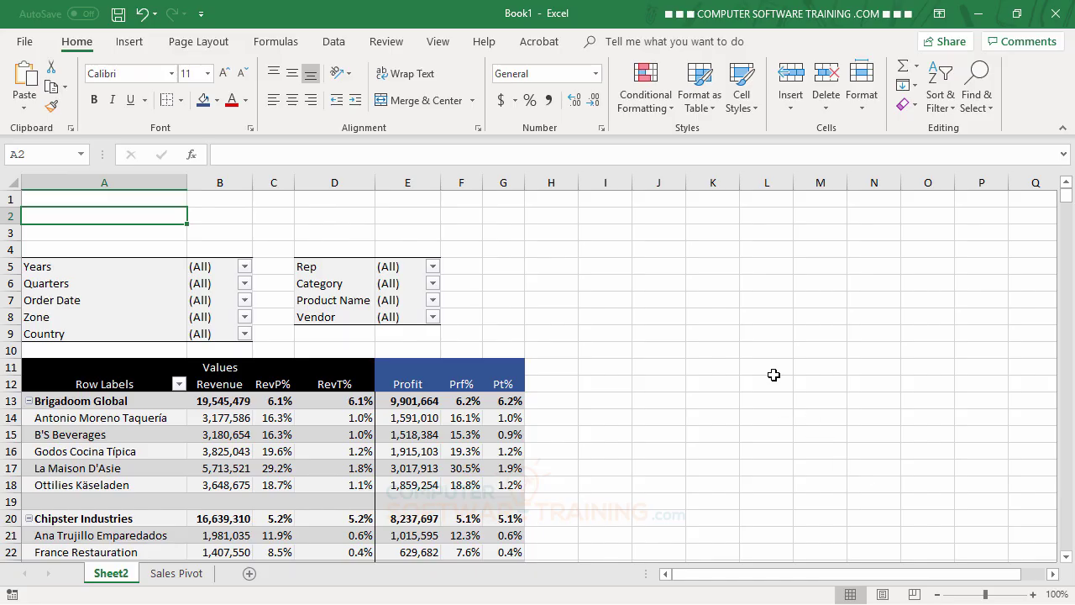
# Delete the empty sheet rows 1 to 3 above the report filters
pyautogui.moveTo(10, 199); pyautogui.dragTo(11, 235)
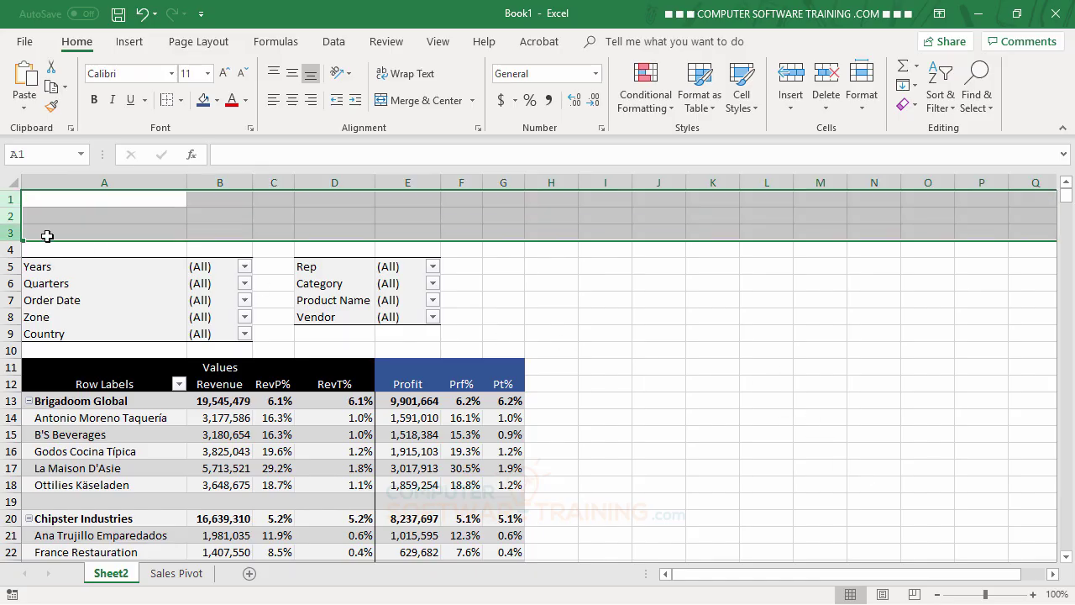
pyautogui.rightClick(109, 220)
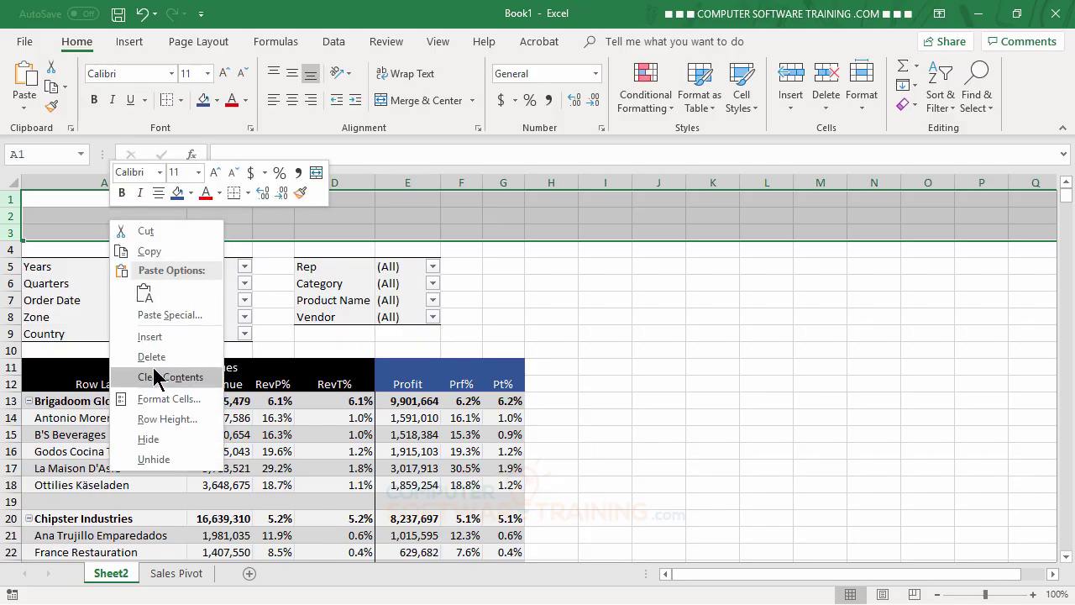
pyautogui.click(156, 356)
pyautogui.click(694, 472)
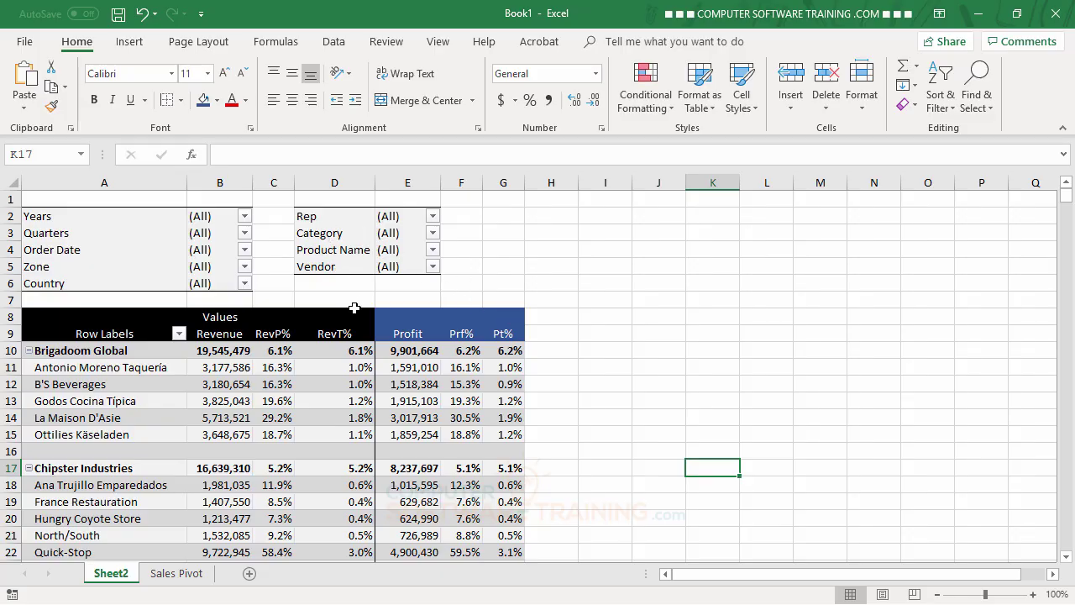
# Remove the Country field from the PivotTable's report filters
pyautogui.click(229, 385)
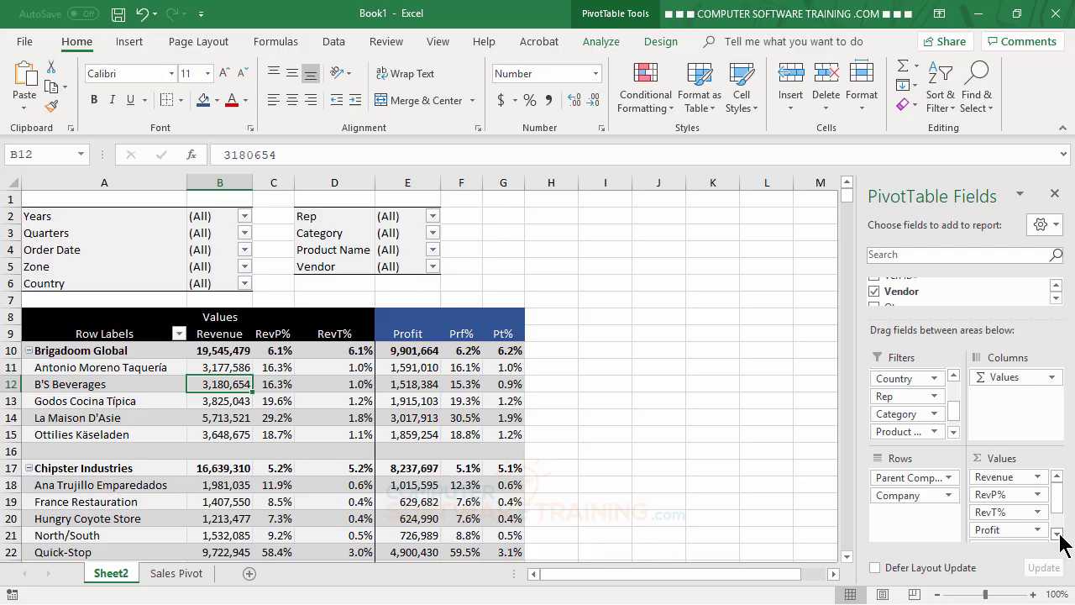
pyautogui.click(953, 431)
pyautogui.click(954, 431)
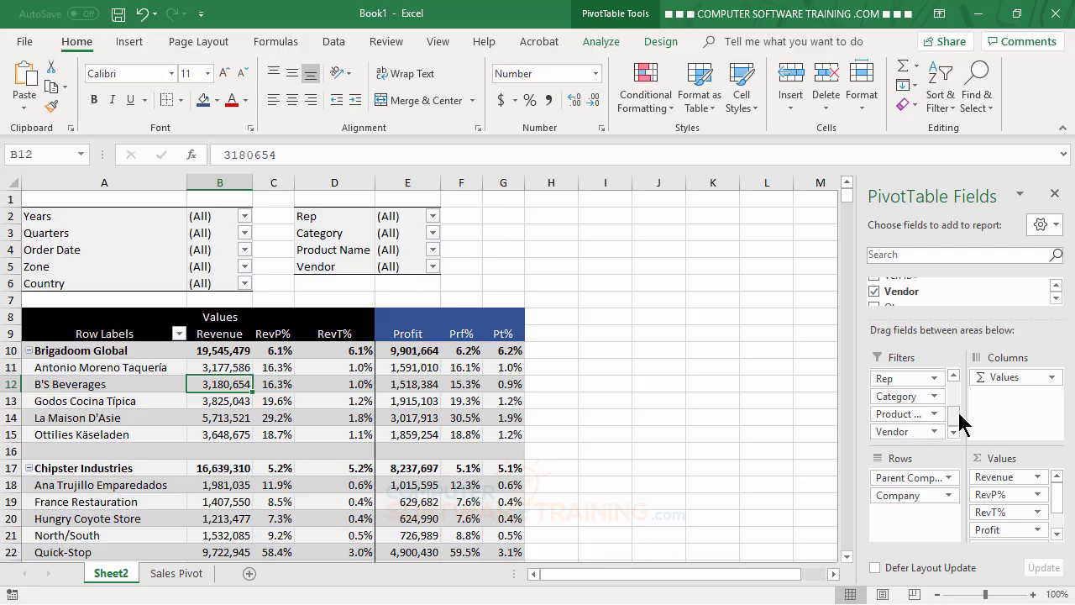
pyautogui.click(954, 376)
pyautogui.click(953, 375)
pyautogui.moveTo(912, 393); pyautogui.dragTo(762, 388)
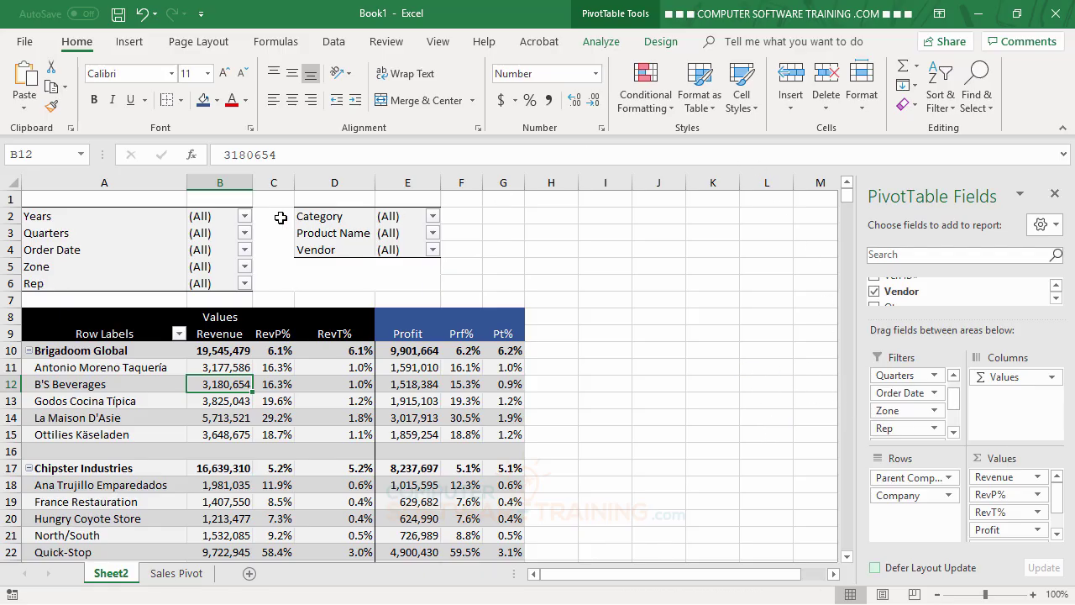
# Set the PivotTable's report filter fields per column to 4
pyautogui.click(601, 42)
pyautogui.click(30, 117)
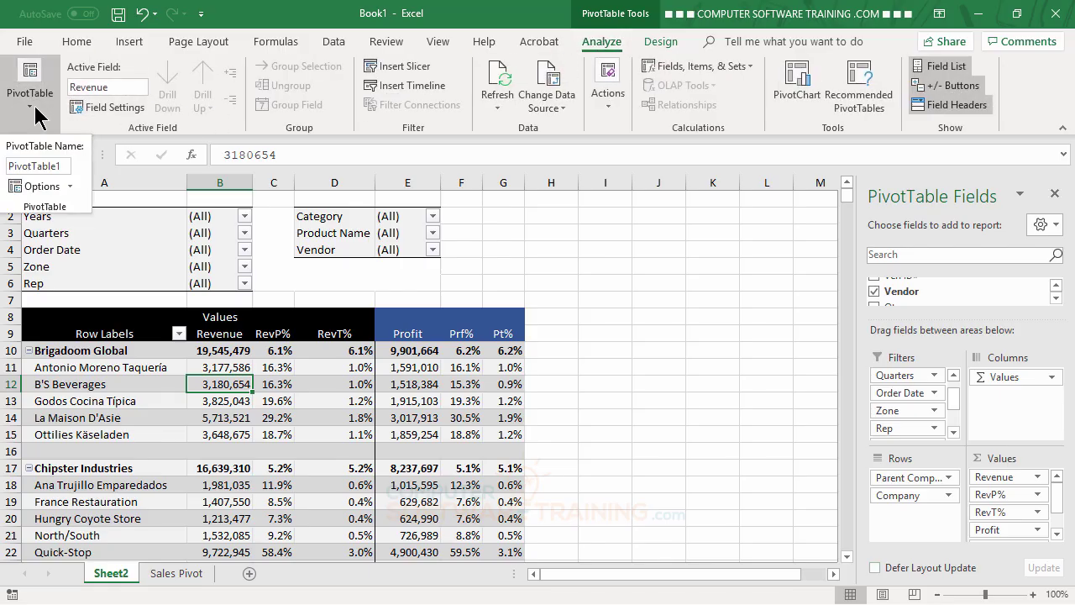
pyautogui.click(35, 200)
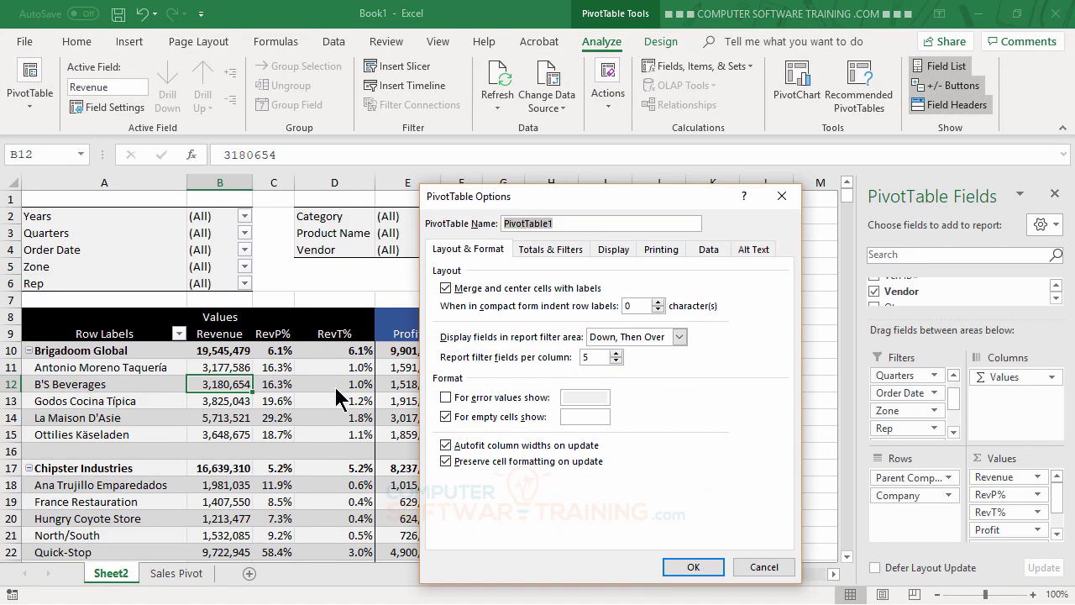
pyautogui.click(616, 360)
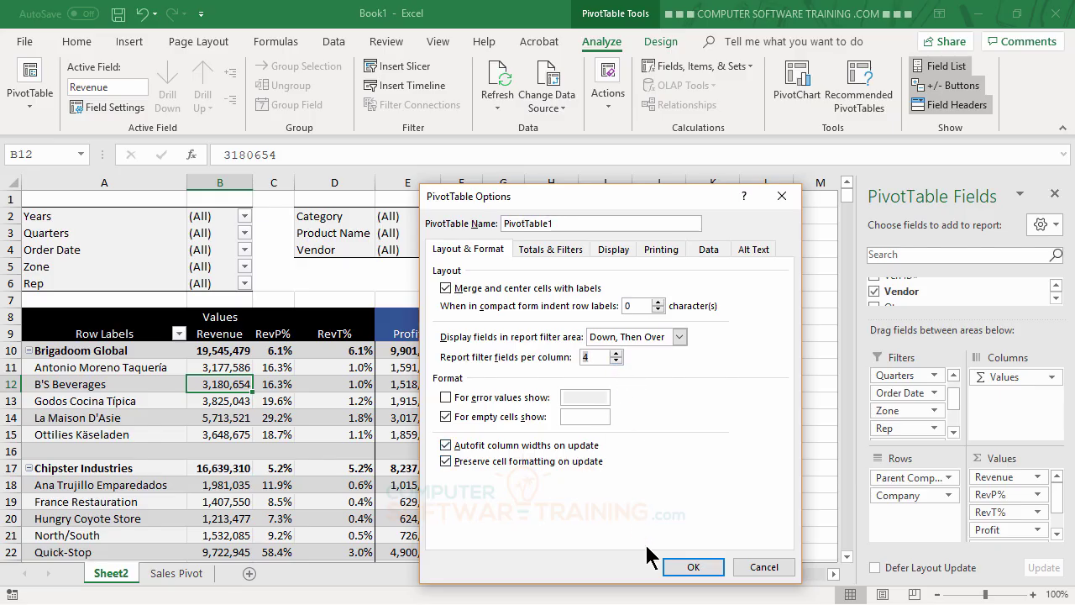
pyautogui.click(690, 568)
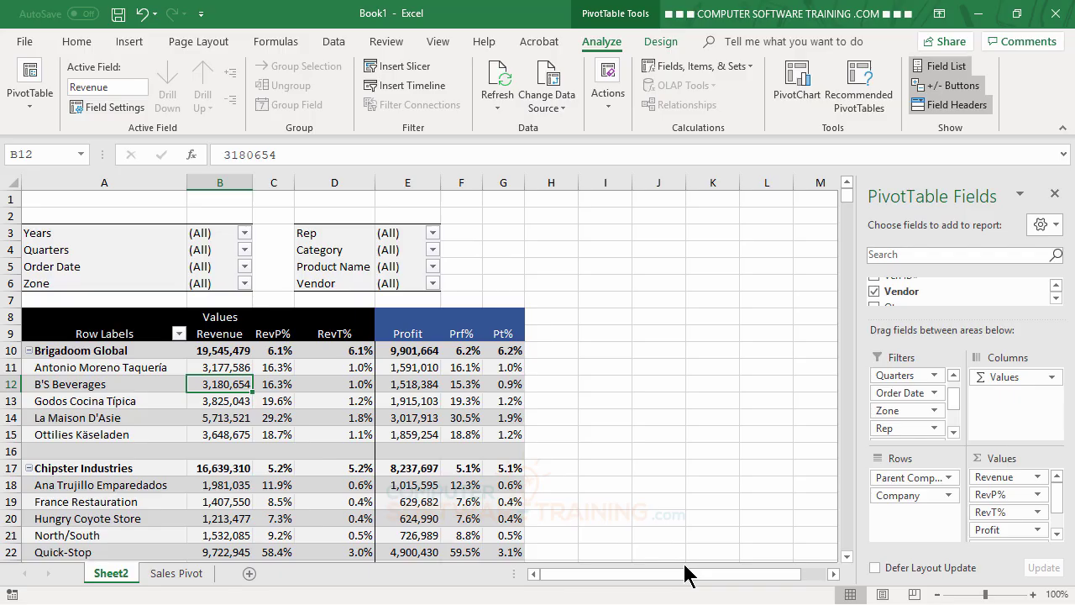
# Delete the empty sheet row 2 above the PivotTable's report filters
pyautogui.click(12, 215)
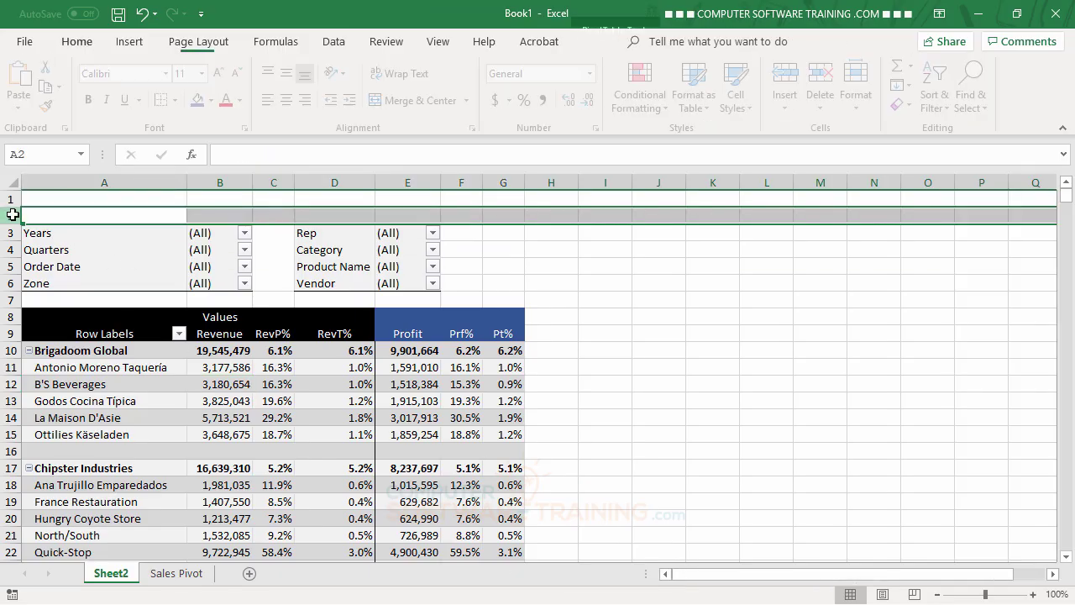
pyautogui.rightClick(13, 215)
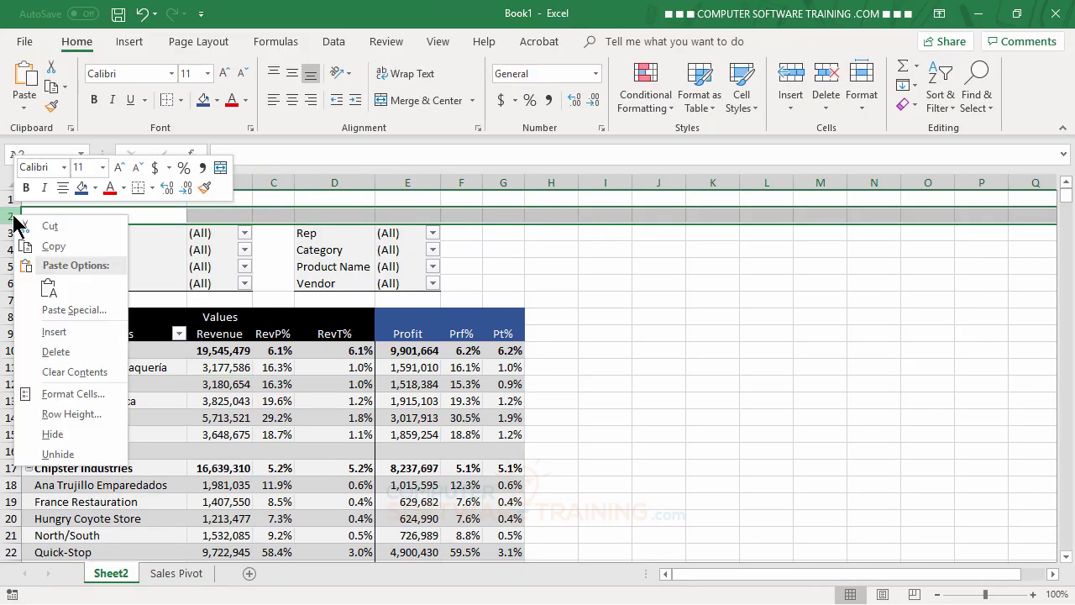
pyautogui.click(61, 357)
pyautogui.click(662, 430)
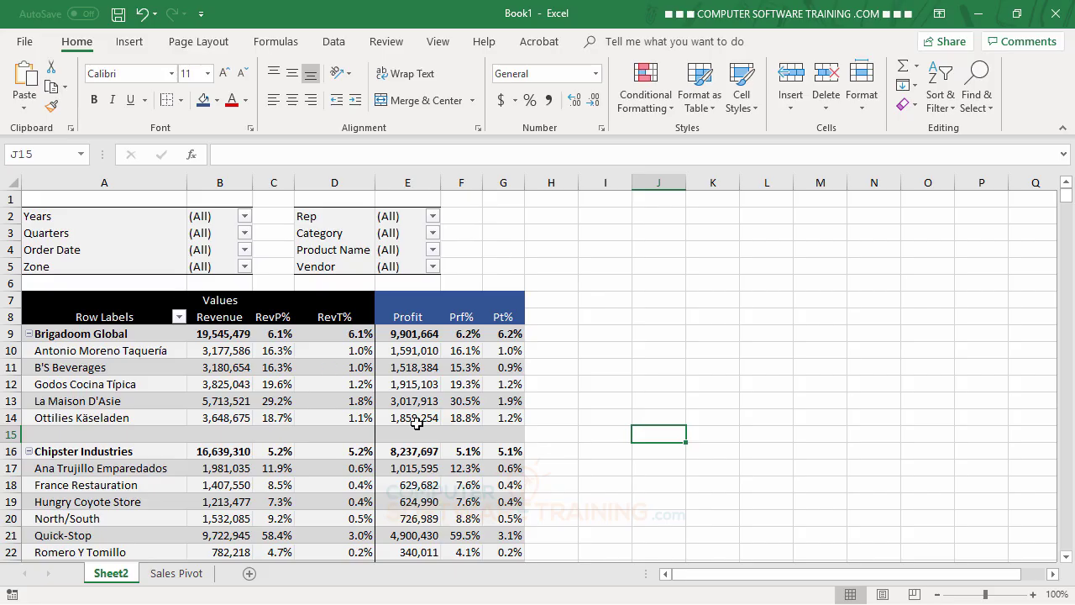
# Filter the PivotTable to the vendor Alaskan Seafood with the Vendor report filter
pyautogui.click(310, 356)
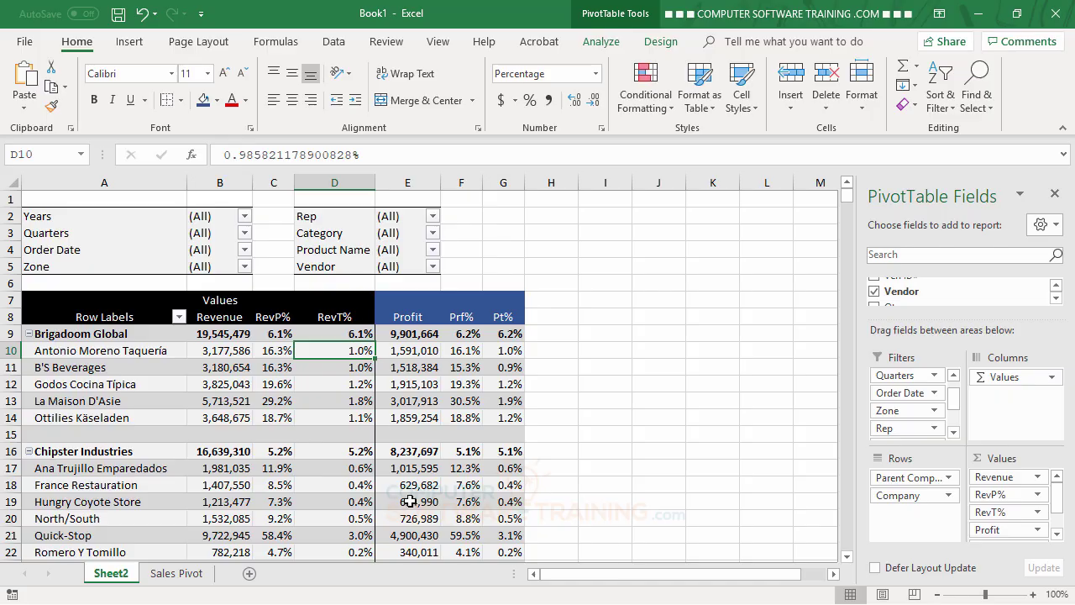
pyautogui.moveTo(409, 501)
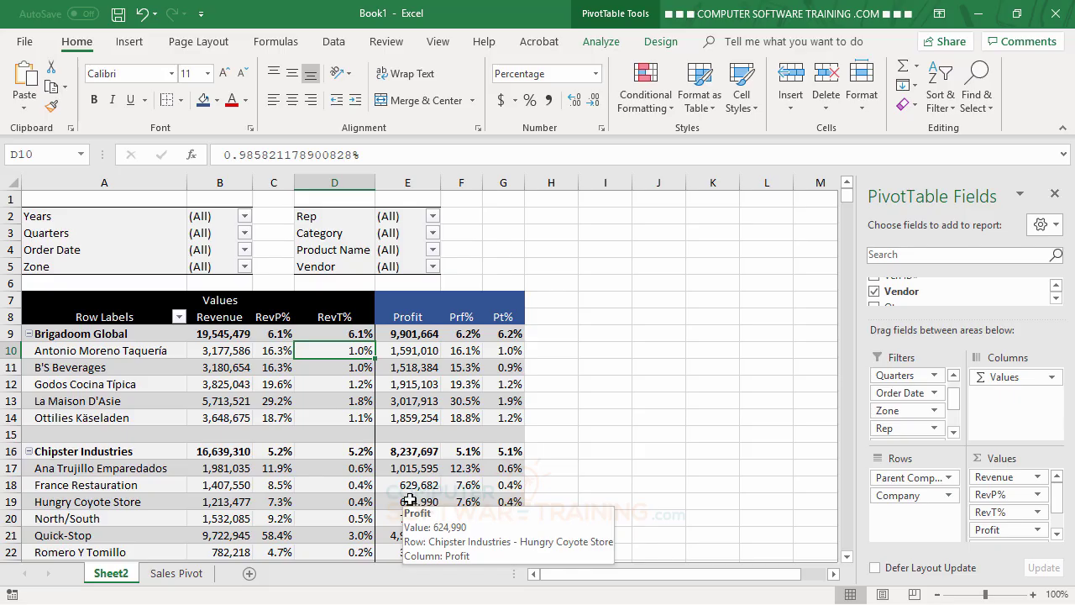
pyautogui.click(433, 267)
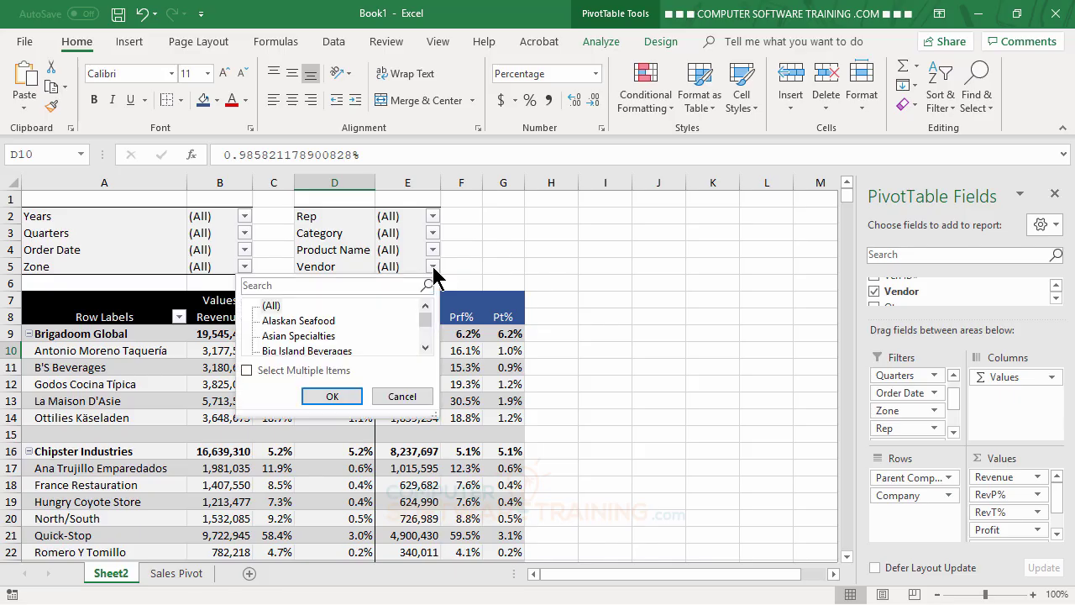
pyautogui.click(315, 320)
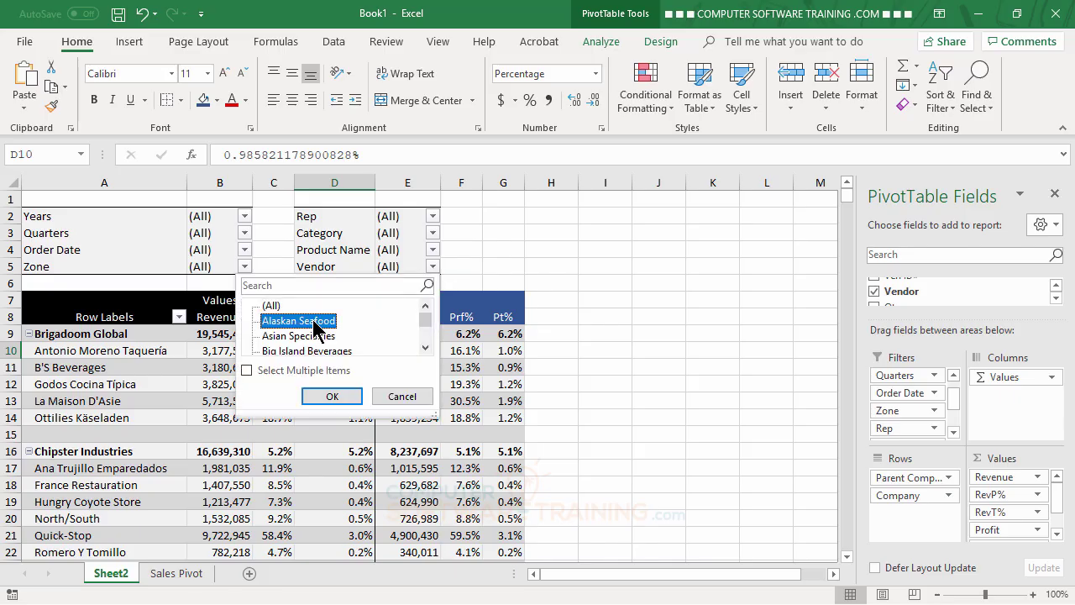
pyautogui.click(331, 398)
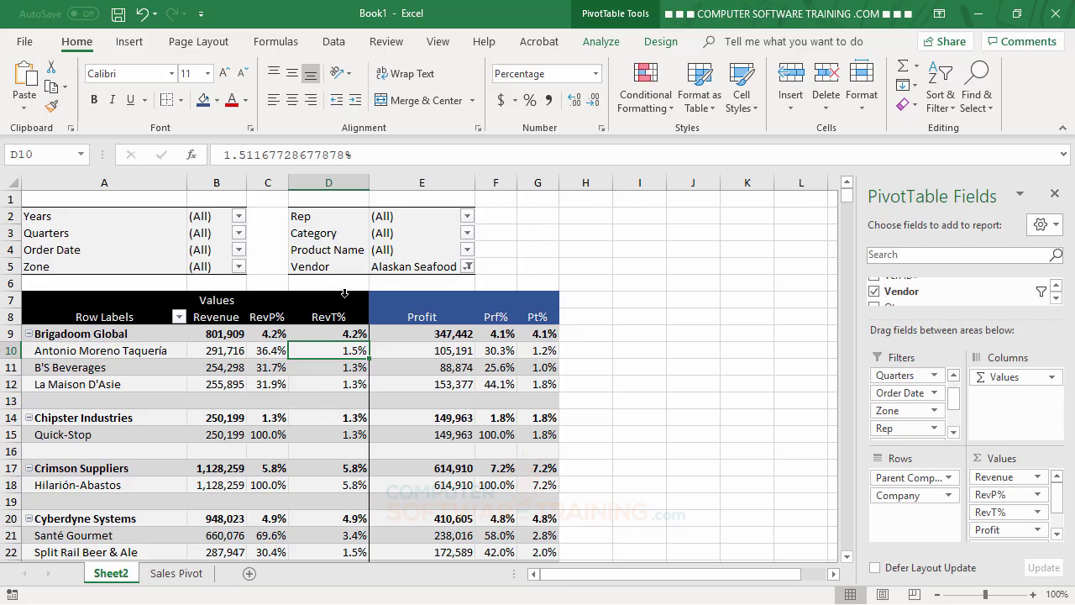
# Reset the Vendor report filter to (All)
pyautogui.click(468, 266)
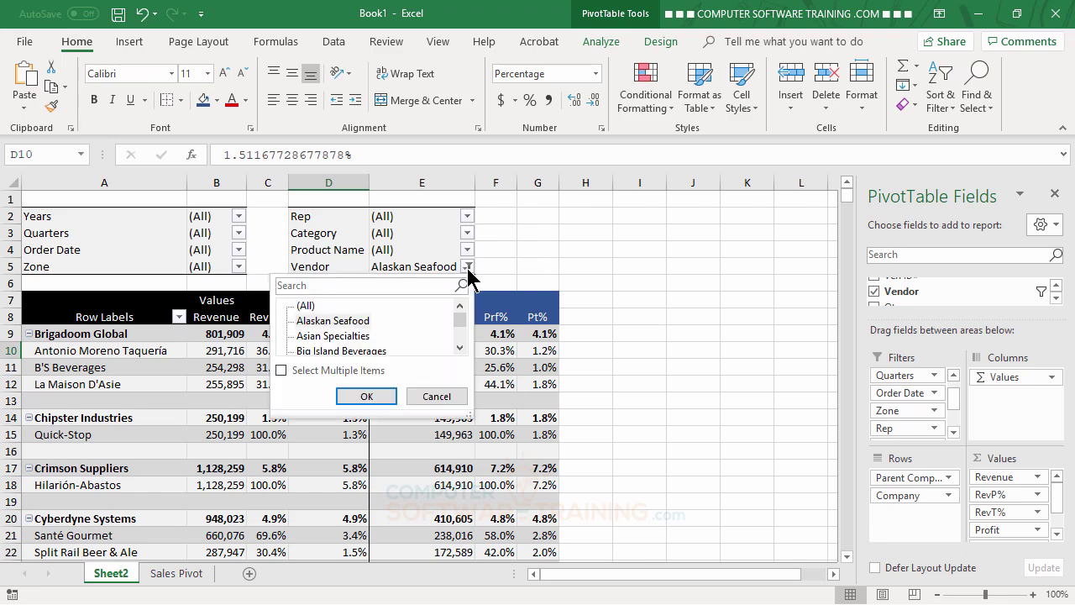
pyautogui.click(306, 306)
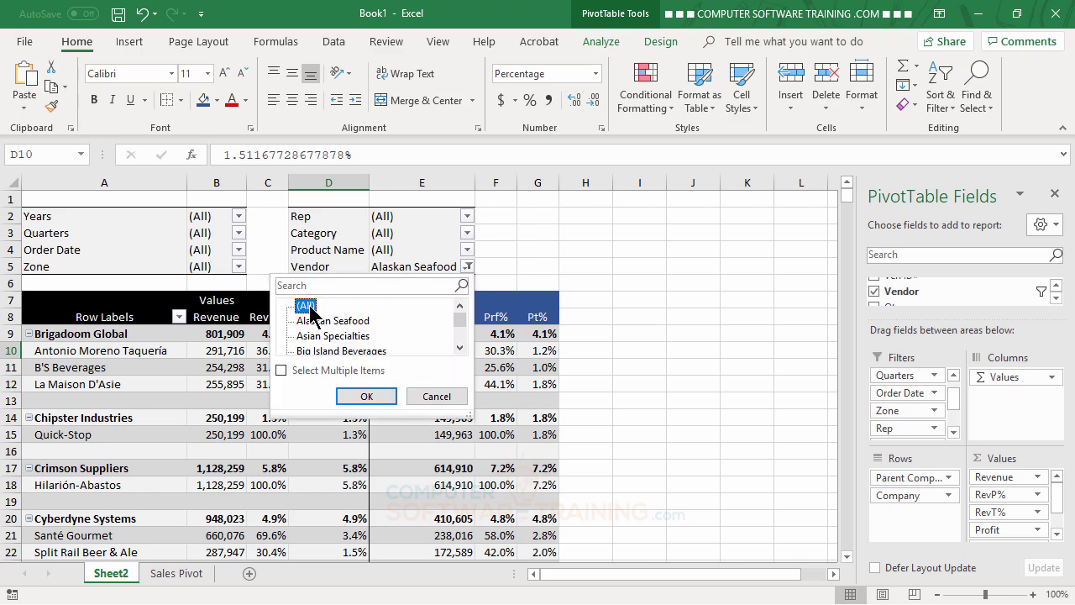
pyautogui.click(359, 399)
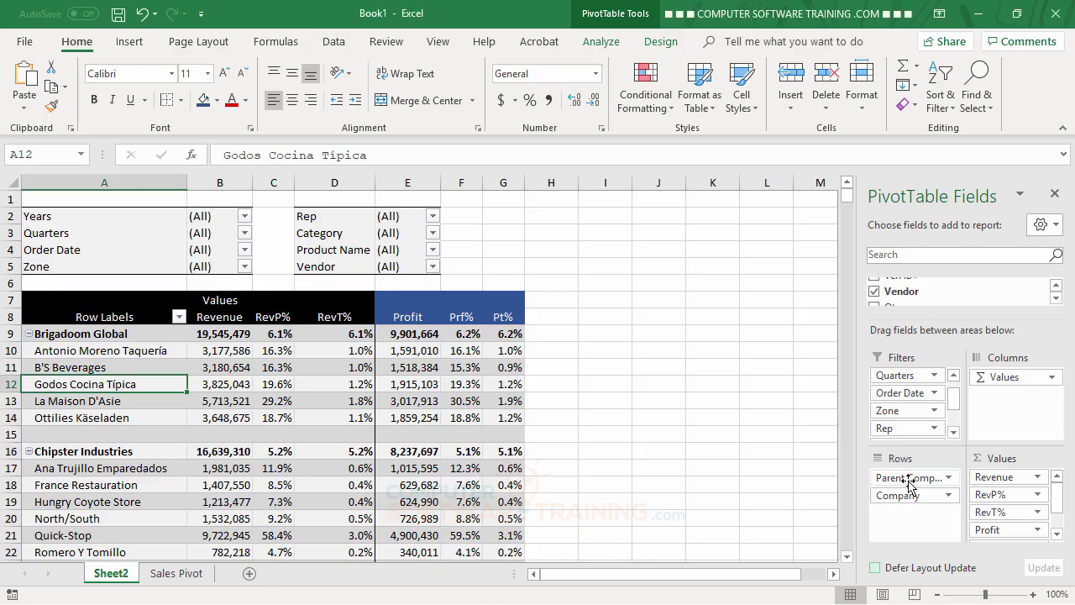
# Remove the Parent Company and Company fields from the PivotTable's rows and enlarge the list of available fields
pyautogui.moveTo(912, 479); pyautogui.dragTo(835, 471)
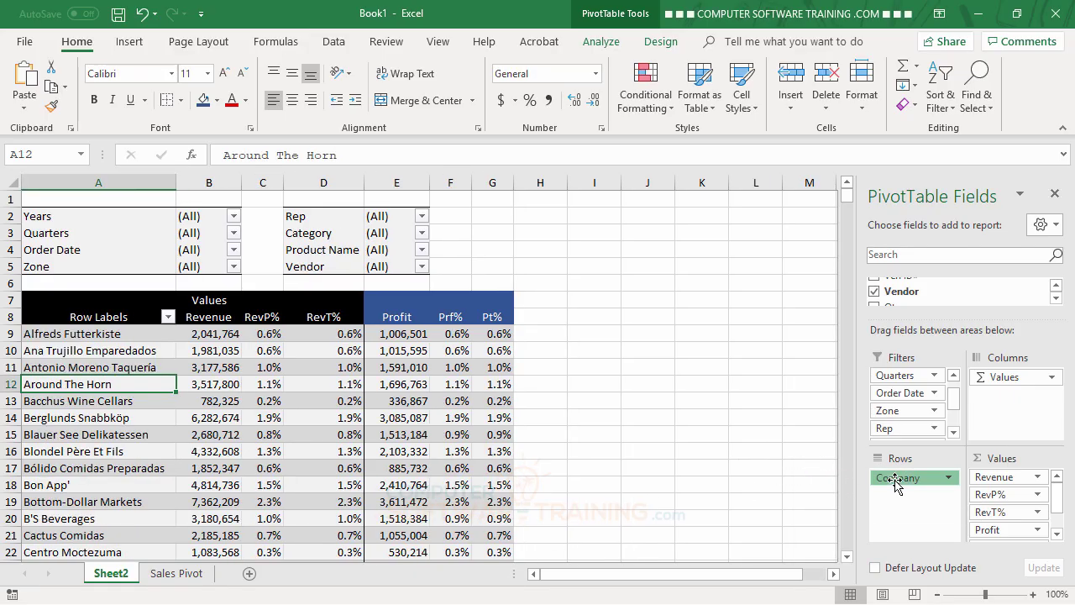
pyautogui.moveTo(905, 479); pyautogui.dragTo(760, 457)
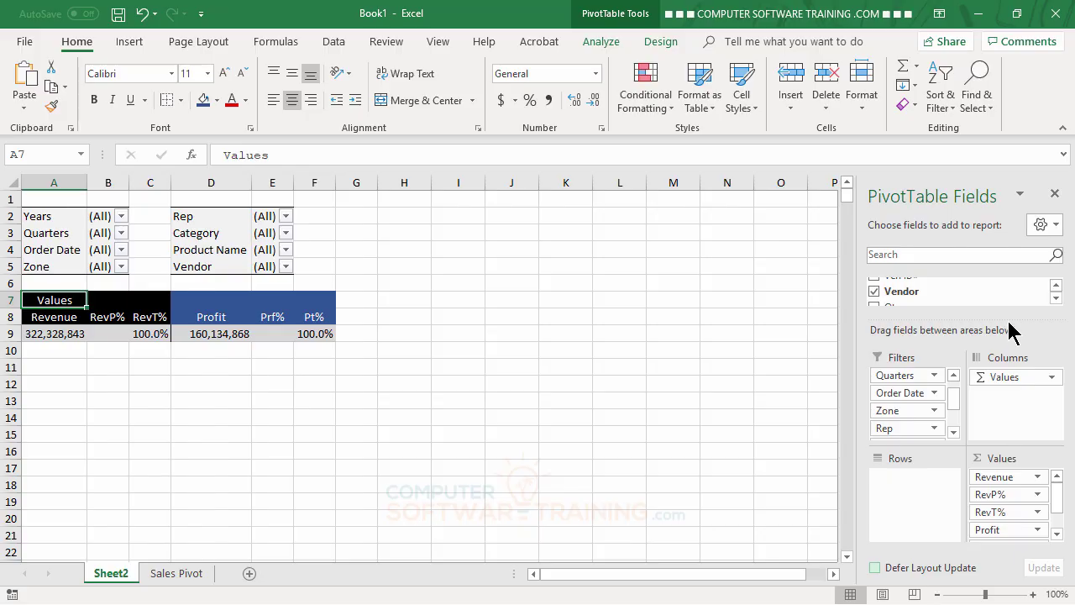
pyautogui.moveTo(1012, 328); pyautogui.dragTo(1011, 353)
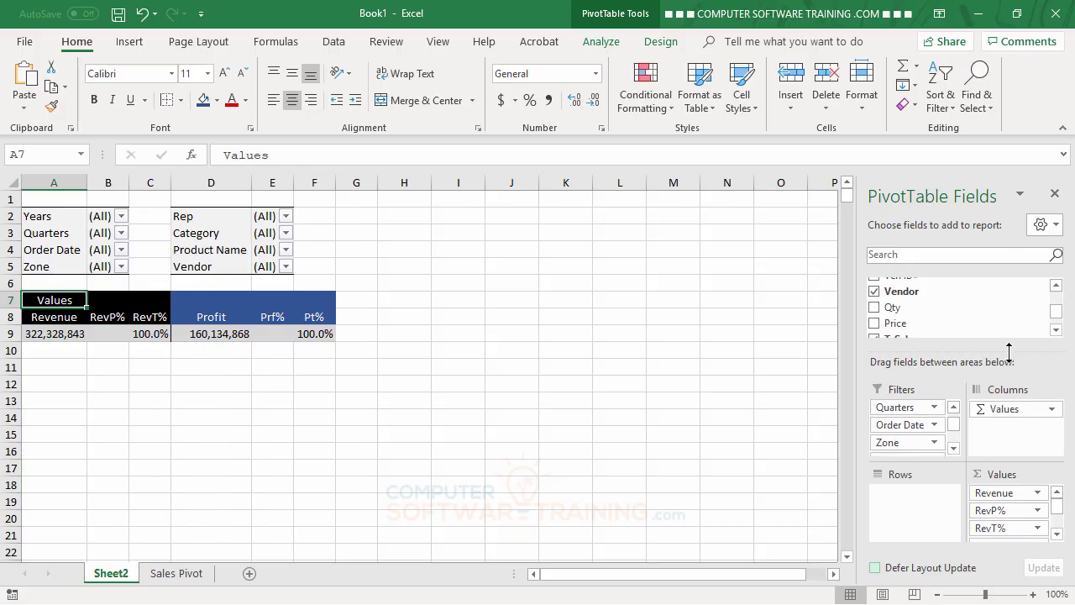
# Move the Rep field from the PivotTable's report filters to its rows
pyautogui.click(1056, 330)
pyautogui.click(1056, 329)
pyautogui.click(1055, 330)
pyautogui.click(1056, 329)
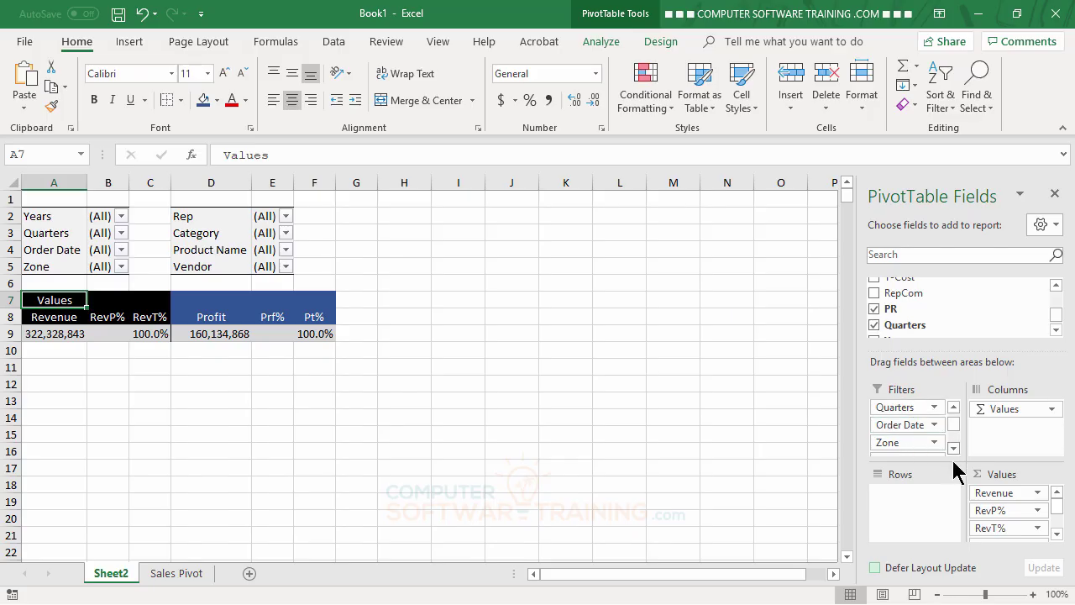
pyautogui.click(952, 449)
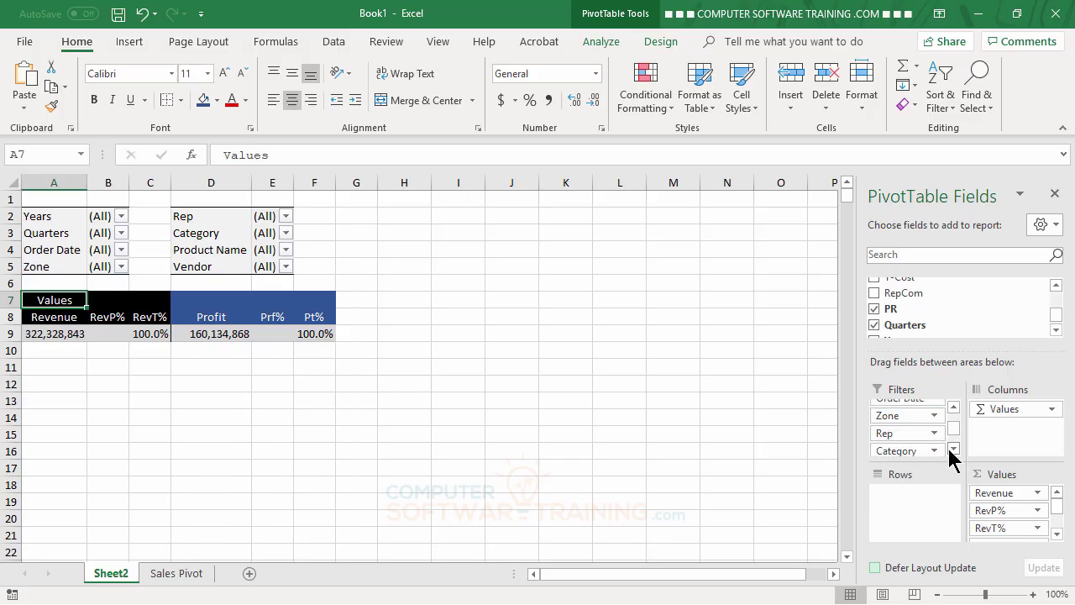
pyautogui.moveTo(905, 433); pyautogui.dragTo(904, 495)
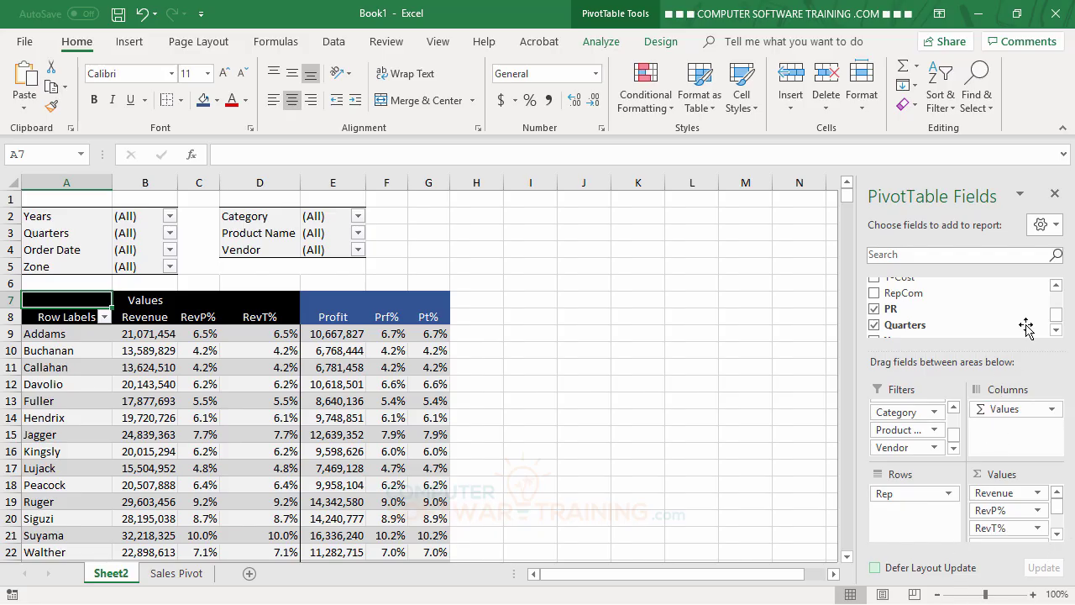
# Add the Company field to the PivotTable's rows below Rep
pyautogui.moveTo(1056, 319); pyautogui.dragTo(1055, 293)
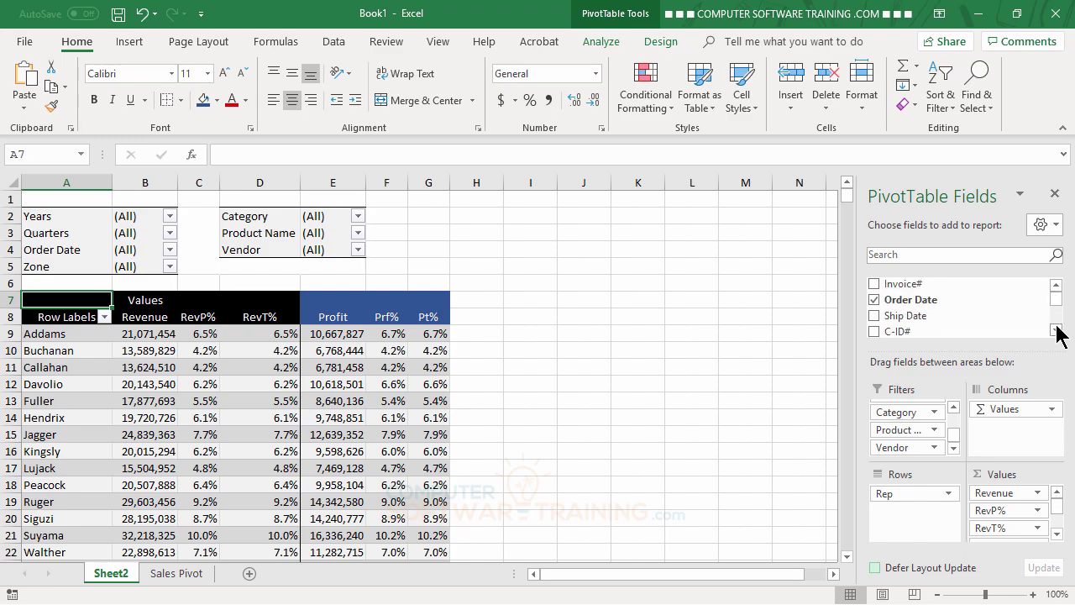
pyautogui.scroll(-2, 1046, 323)
pyautogui.moveTo(907, 312); pyautogui.dragTo(924, 526)
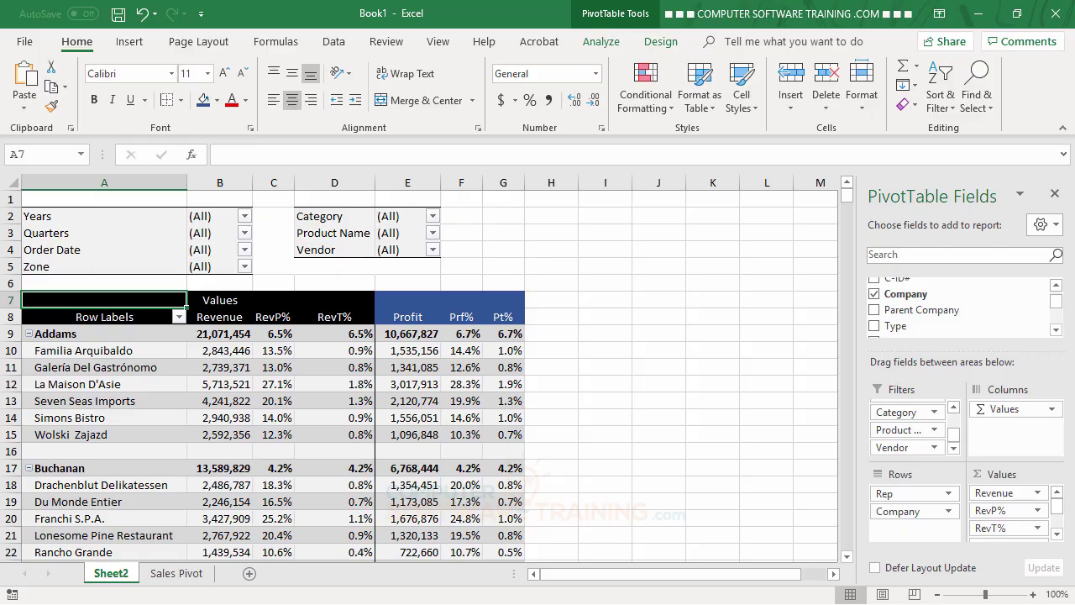
# Move Rep from the rows back to the report filters between Product Name and Vendor, and remove Company from the rows
pyautogui.hotkey('ctrl', 'n')
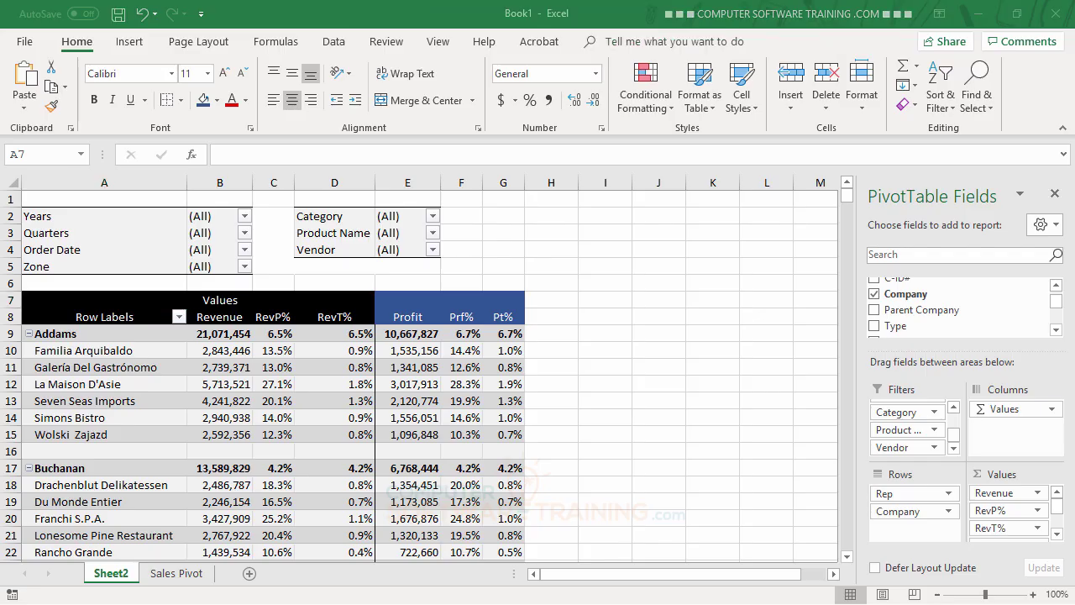
pyautogui.click(891, 490)
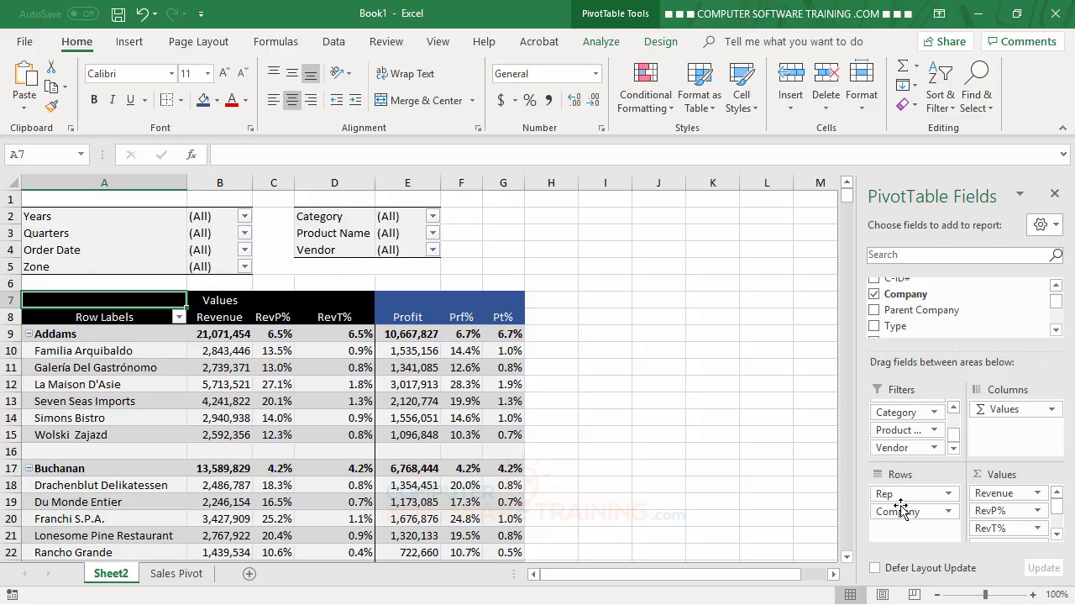
pyautogui.moveTo(900, 508); pyautogui.dragTo(899, 445)
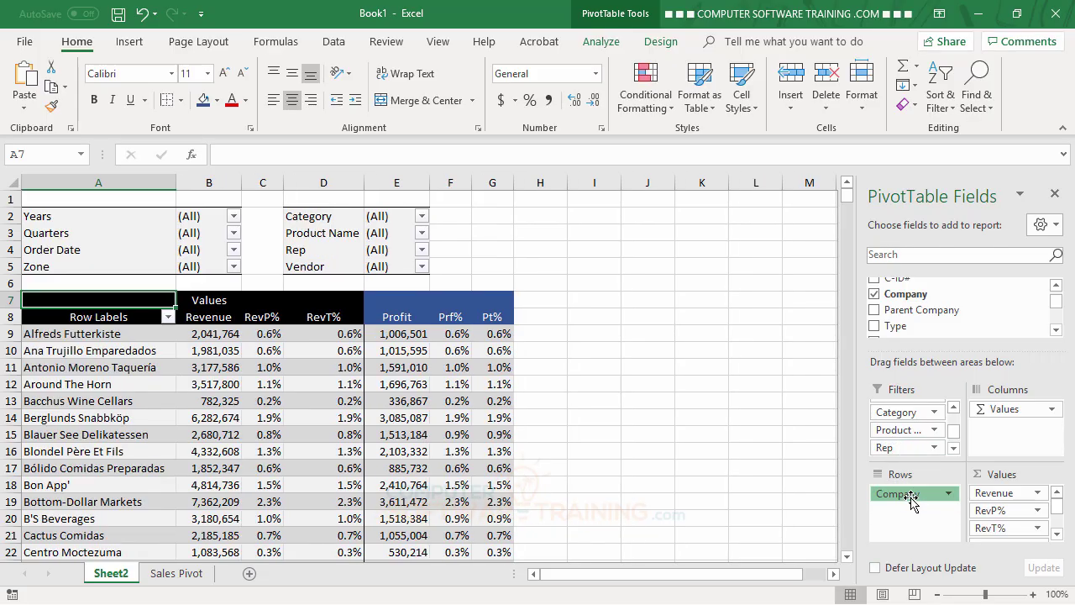
pyautogui.moveTo(910, 502); pyautogui.dragTo(735, 498)
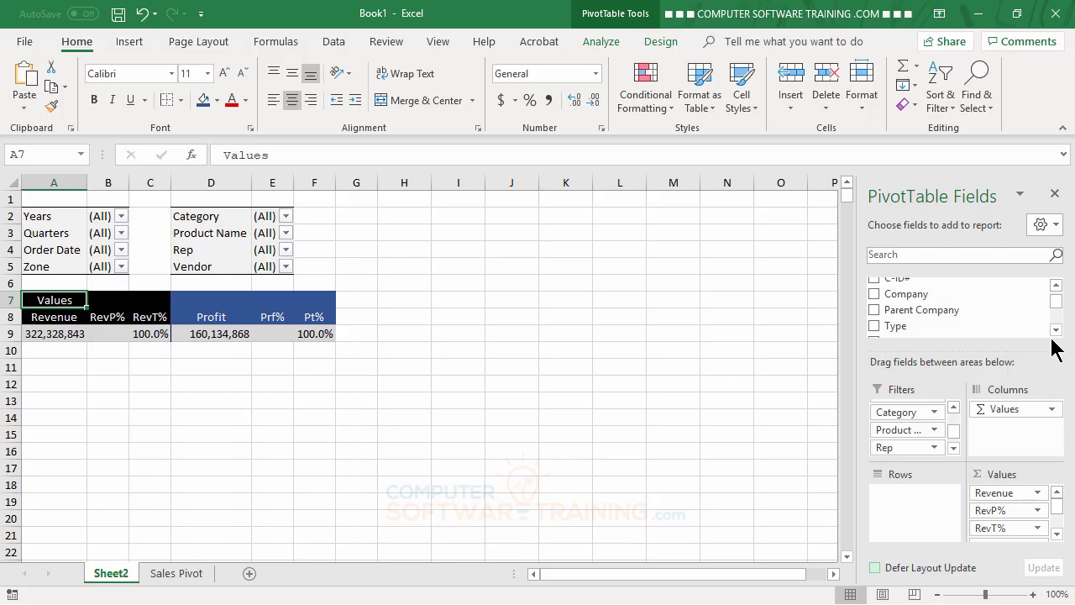
# Move the Vendor and Product Name fields from the report filters to the rows, with Product Name nested below Vendor
pyautogui.moveTo(1056, 333); pyautogui.dragTo(1055, 334)
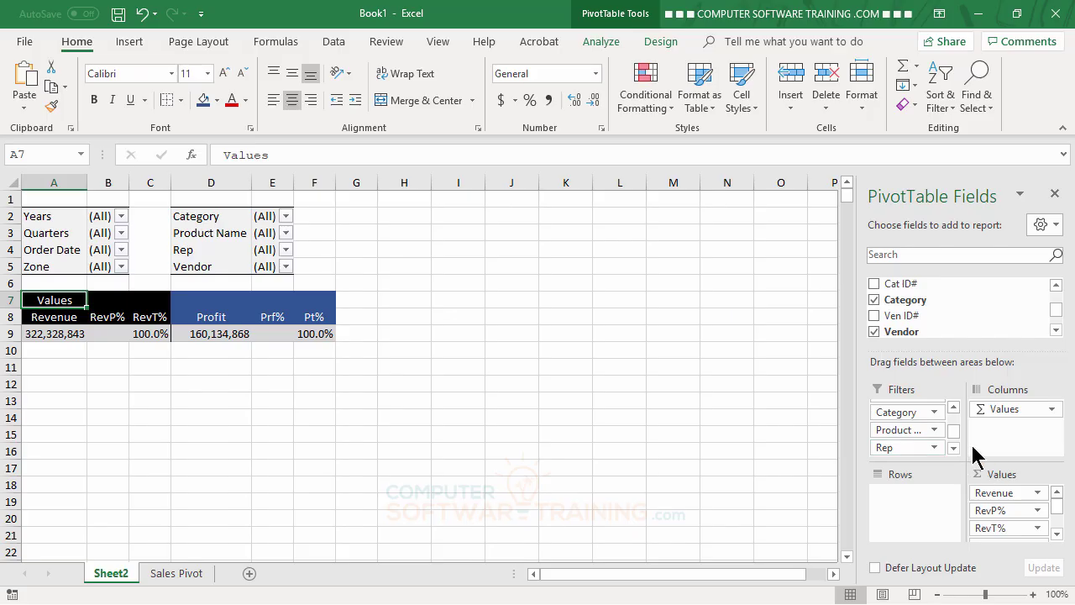
pyautogui.scroll(3, 954, 404)
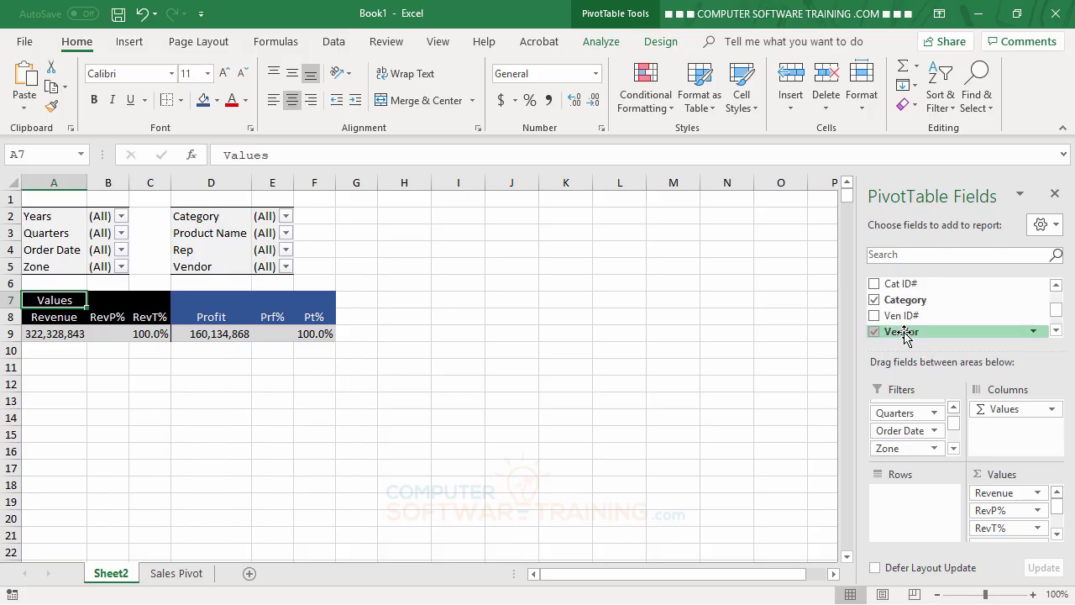
pyautogui.moveTo(904, 333); pyautogui.dragTo(911, 494)
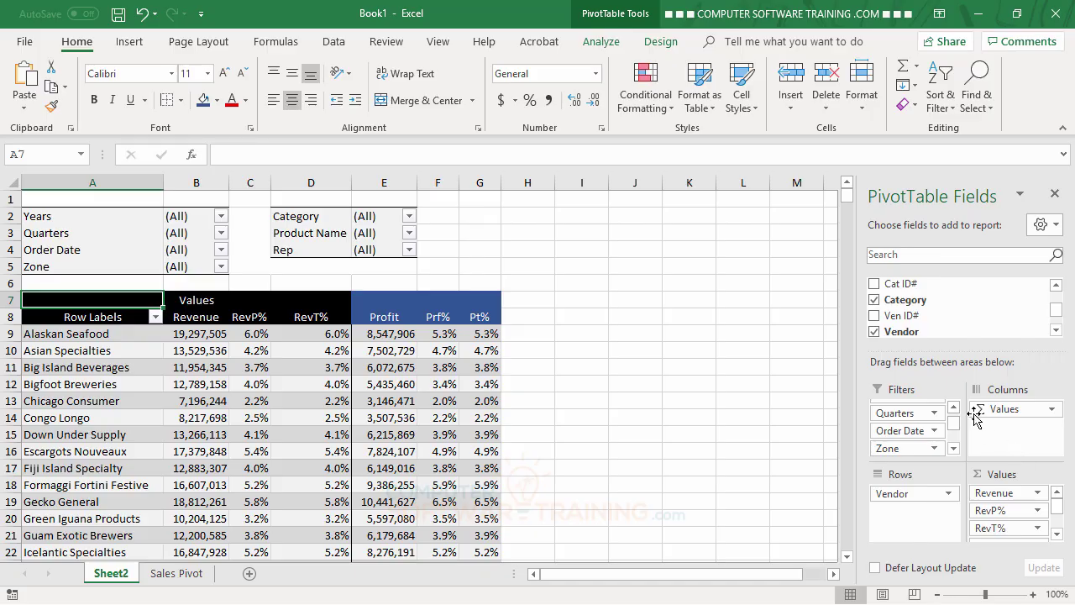
pyautogui.click(955, 447)
pyautogui.click(955, 448)
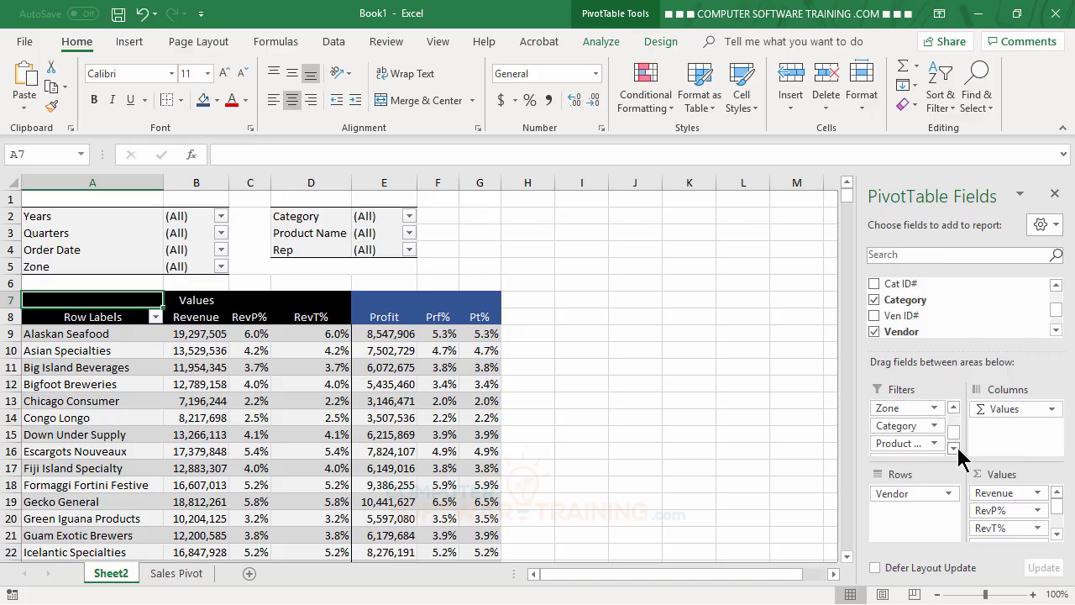
pyautogui.moveTo(895, 443); pyautogui.dragTo(911, 511)
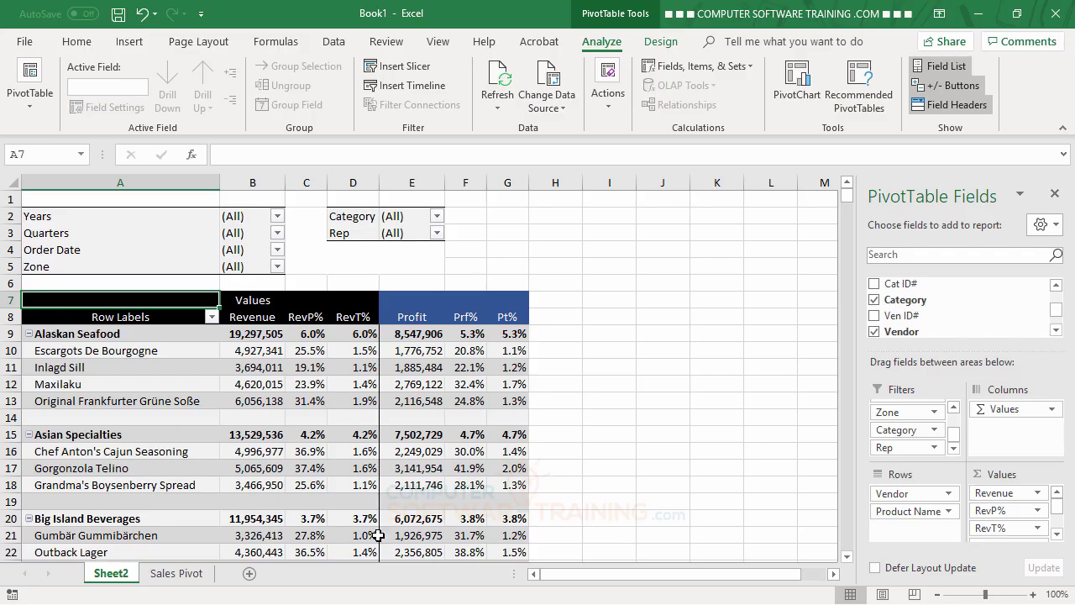
# Set the PivotTable's compact form row label indent to 1 character
pyautogui.moveTo(379, 535)
pyautogui.click(31, 84)
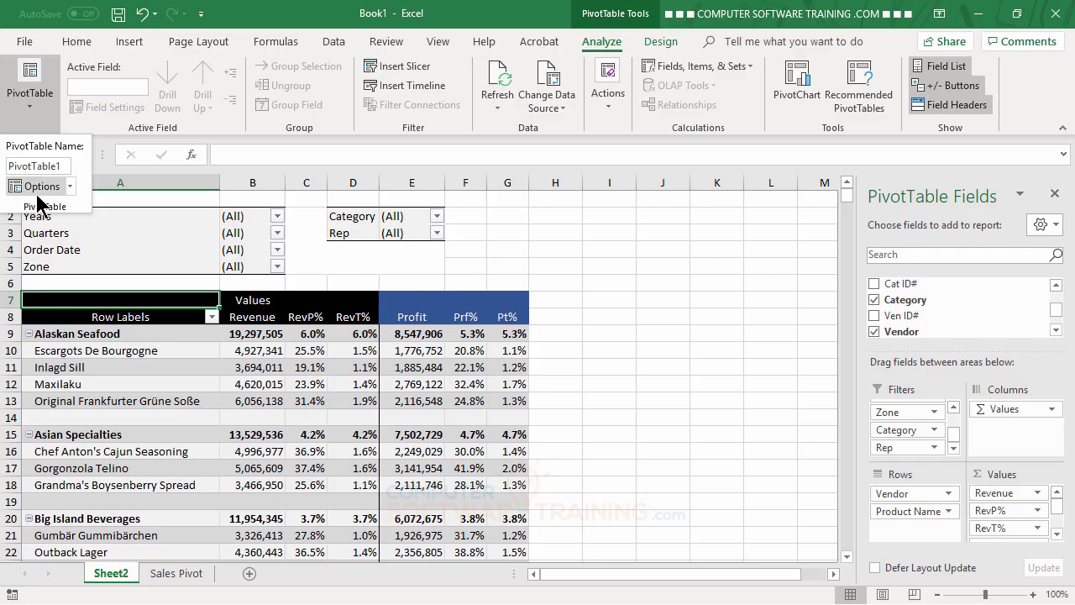
pyautogui.click(40, 187)
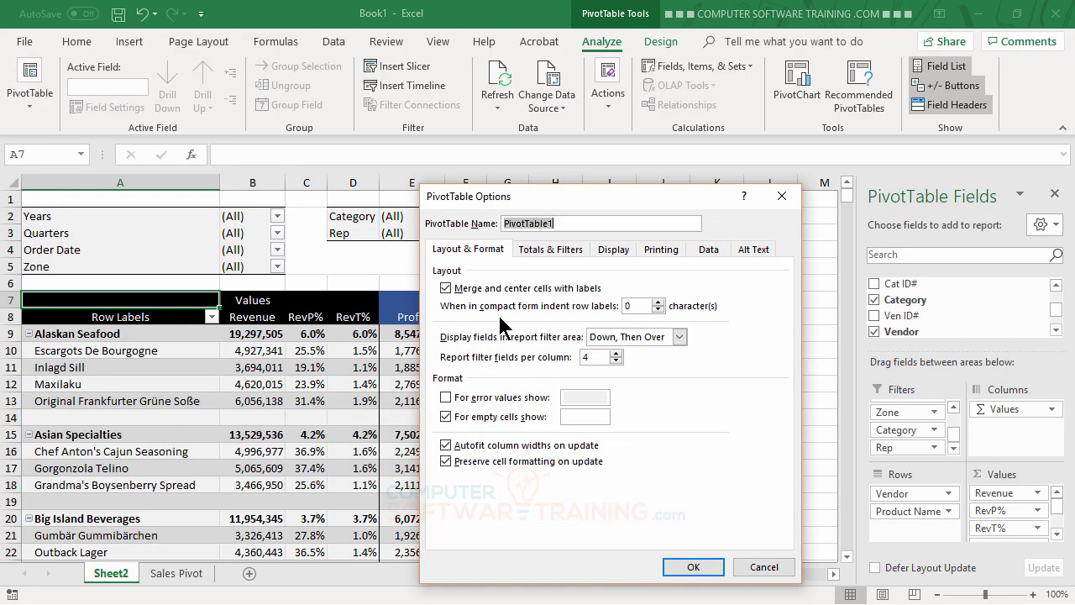
pyautogui.click(658, 302)
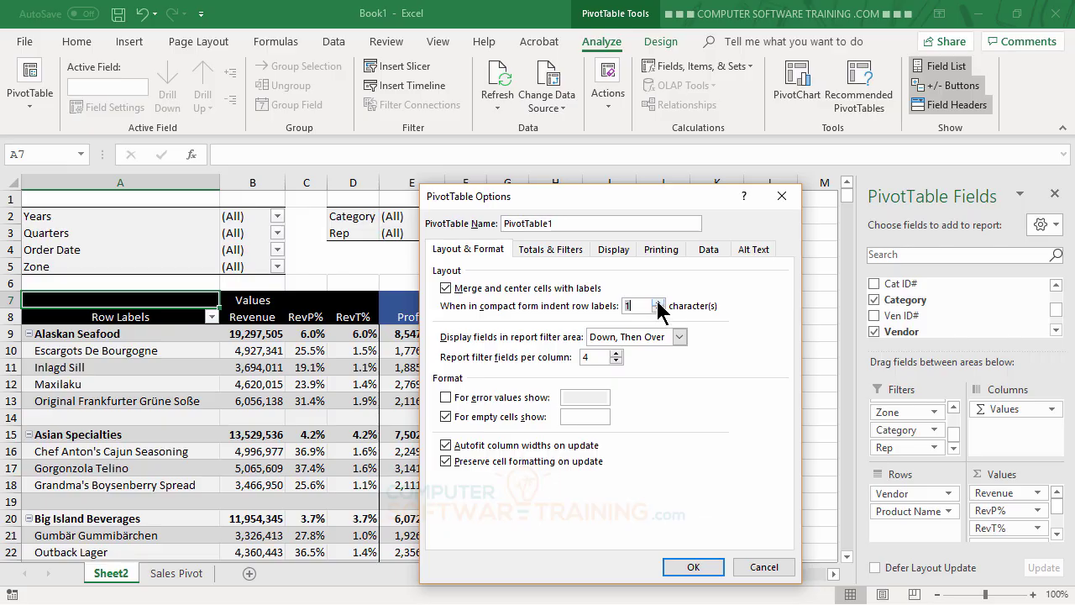
pyautogui.click(698, 568)
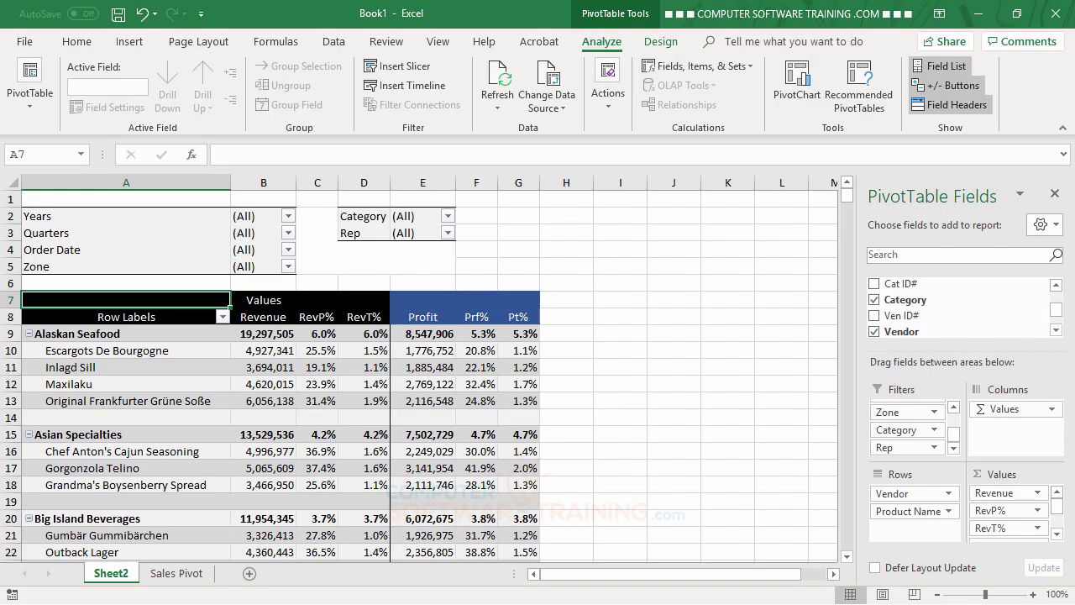
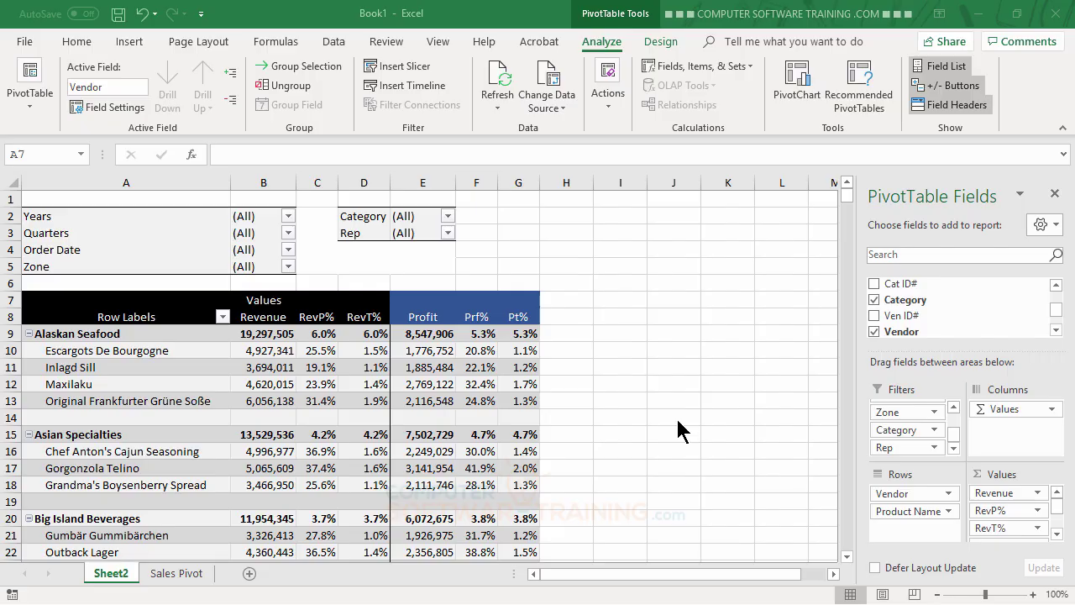
# Move the Vendor field from the rows back to the report filters, between Category and Rep
pyautogui.click(904, 494)
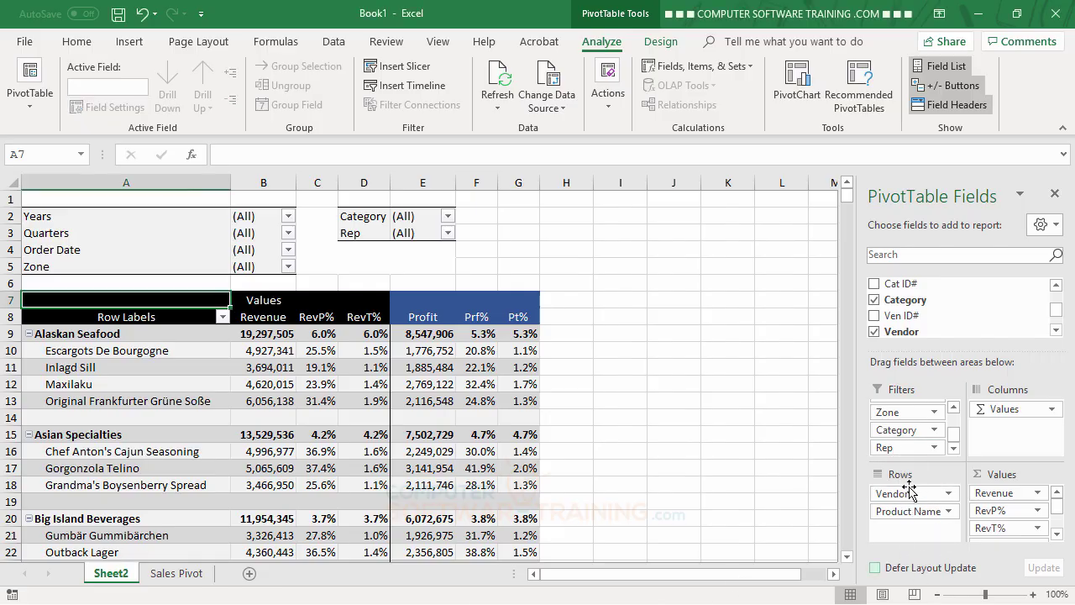
pyautogui.moveTo(907, 495); pyautogui.dragTo(909, 445)
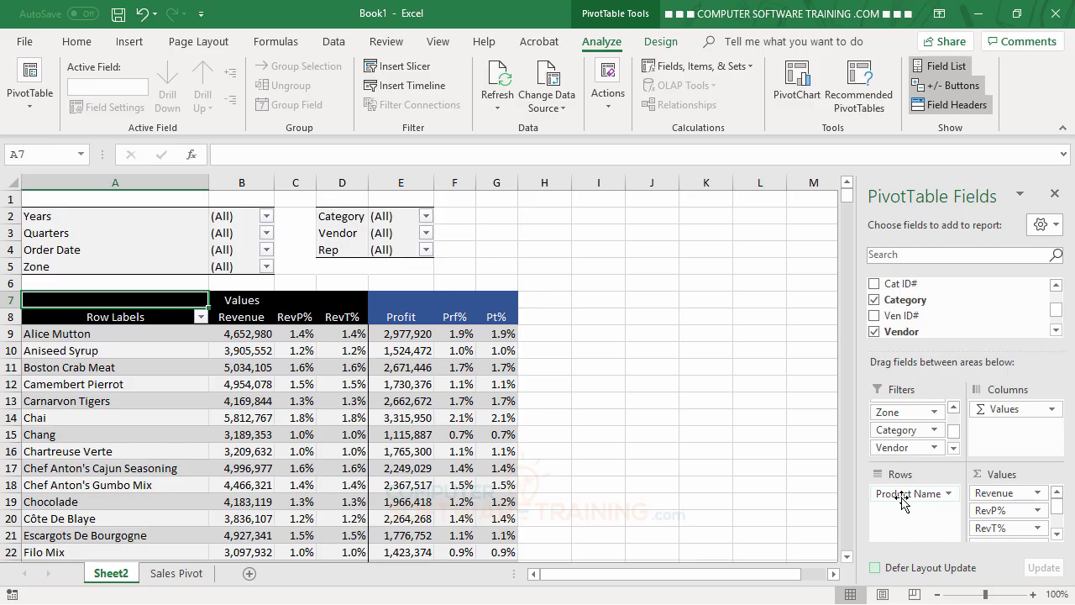
# Move the Category field from the report filters to the rows, above Product Name
pyautogui.moveTo(901, 500)
pyautogui.mouseDown()
pyautogui.moveTo(901, 430)
pyautogui.moveTo(902, 494)
pyautogui.moveTo(915, 492)
pyautogui.mouseUp()
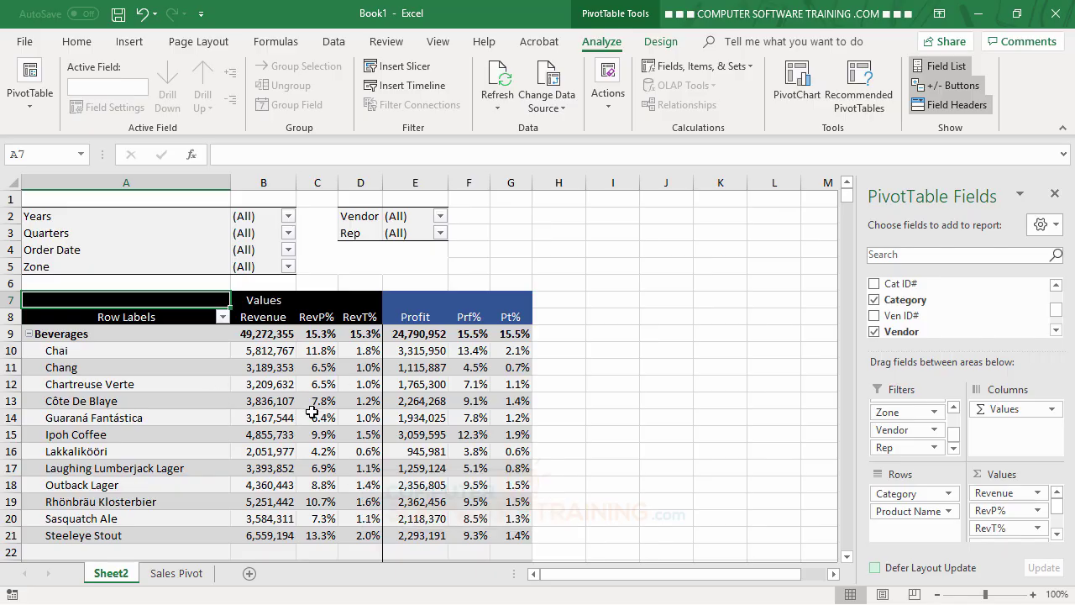
pyautogui.moveTo(311, 412)
pyautogui.scroll(-3, 225, 514)
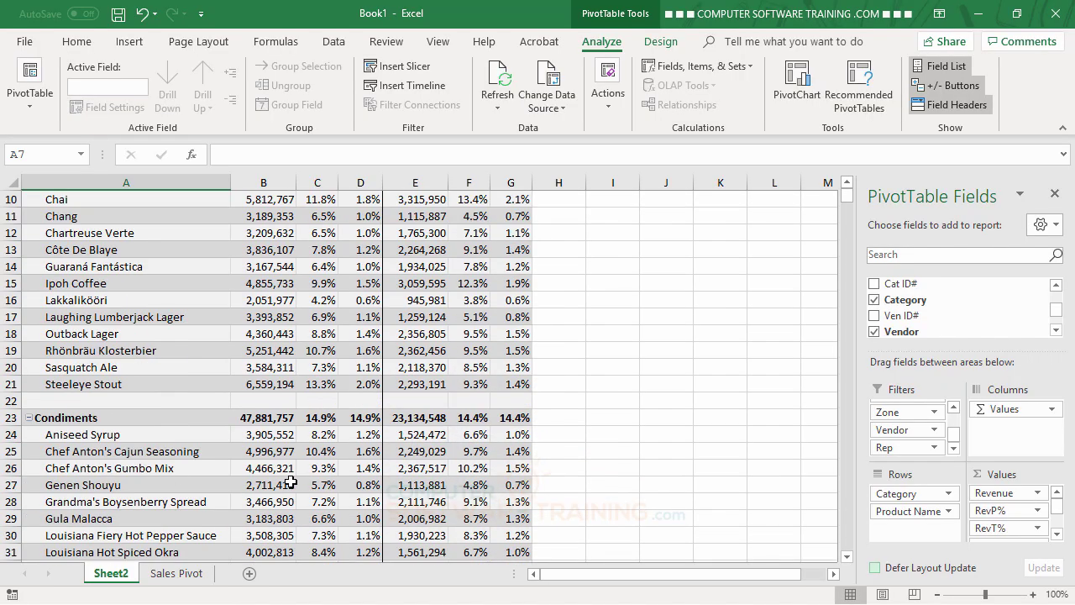
pyautogui.scroll(2, 287, 481)
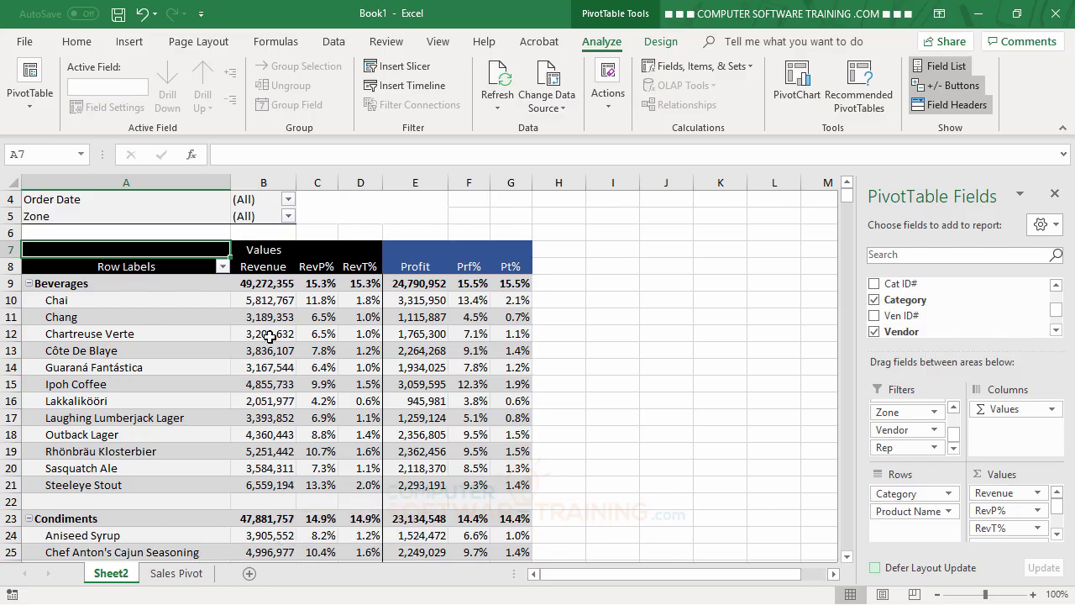
pyautogui.moveTo(272, 300)
pyautogui.moveTo(272, 476)
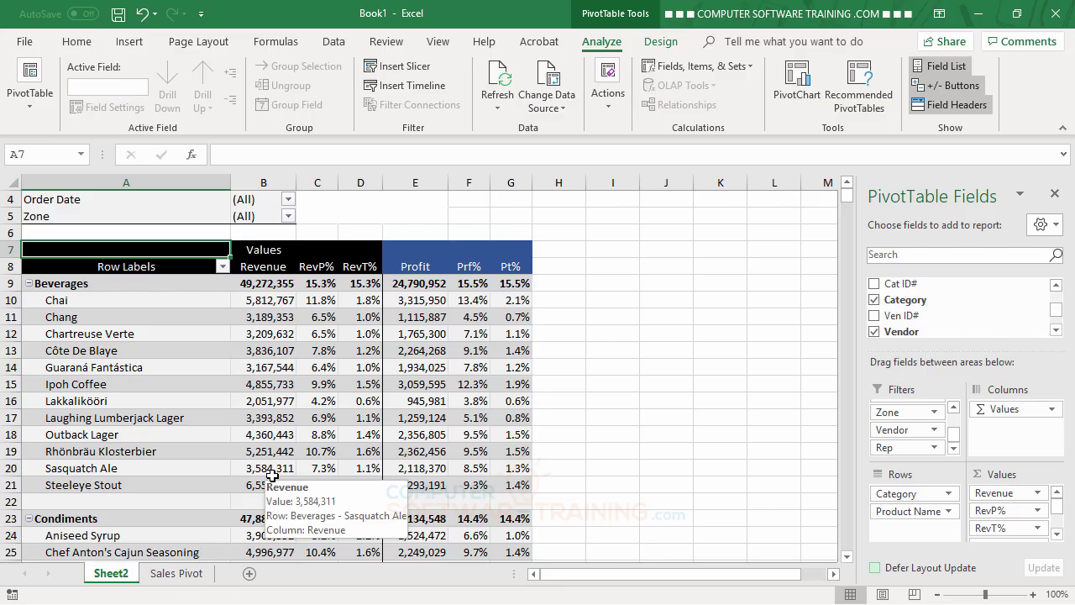
# Sort the products within each category by Revenue from largest to smallest
pyautogui.click(264, 334)
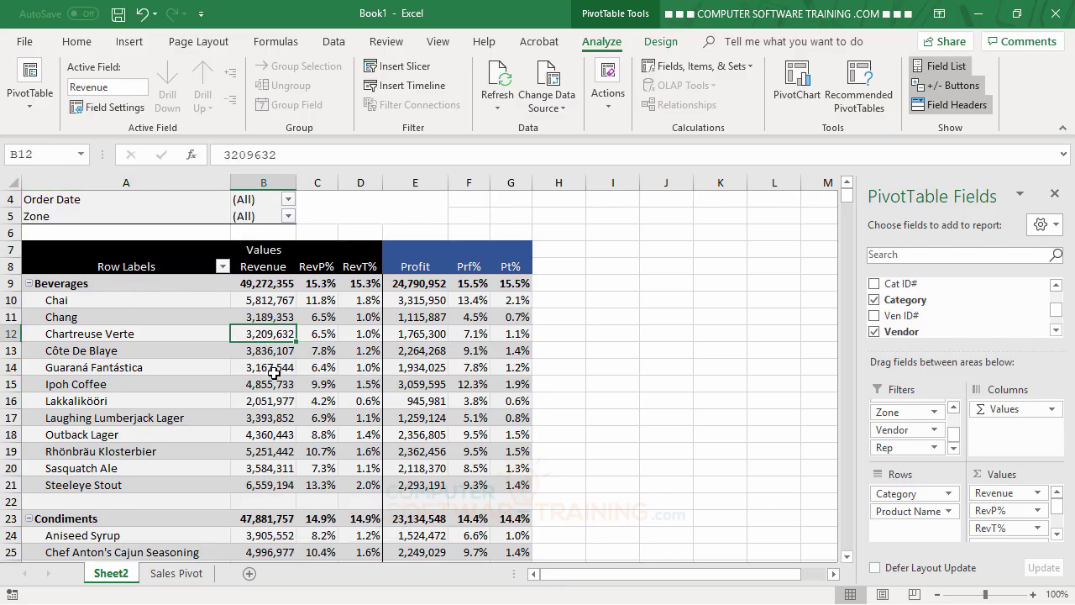
pyautogui.moveTo(263, 367)
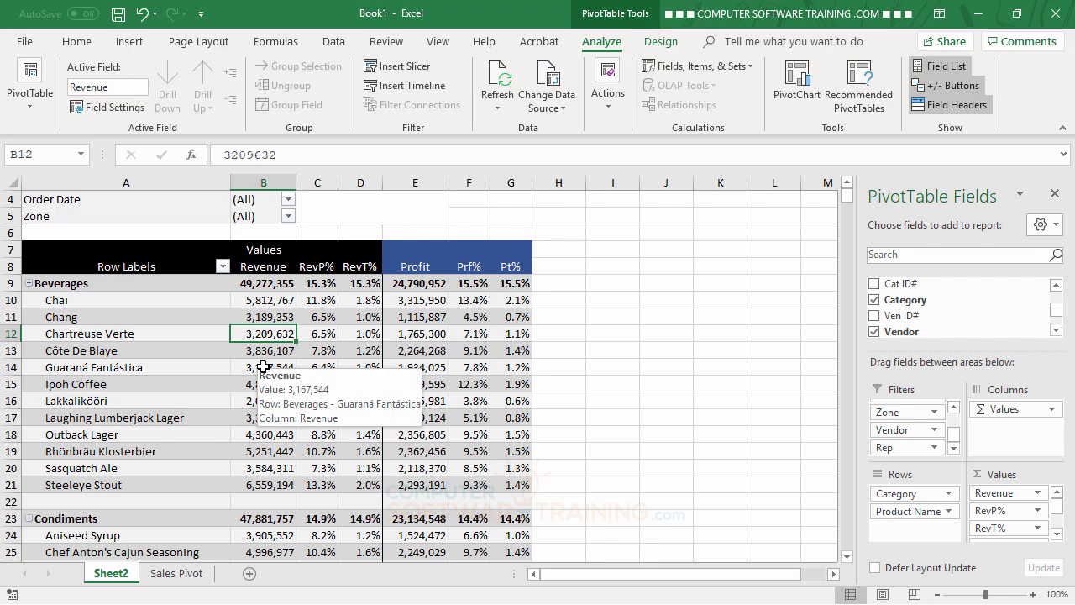
pyautogui.rightClick(264, 367)
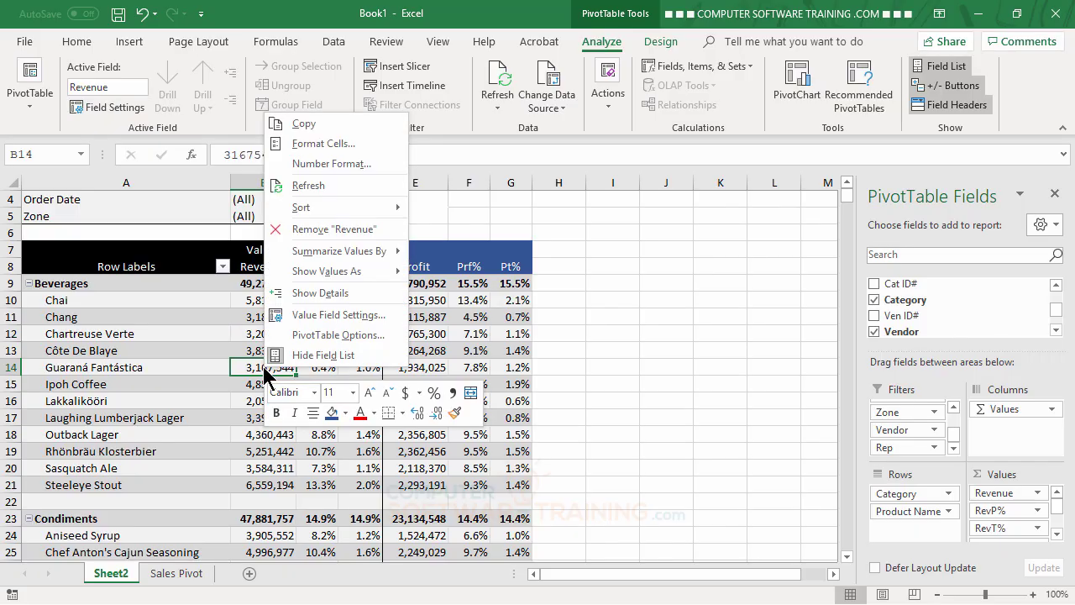
pyautogui.moveTo(309, 216)
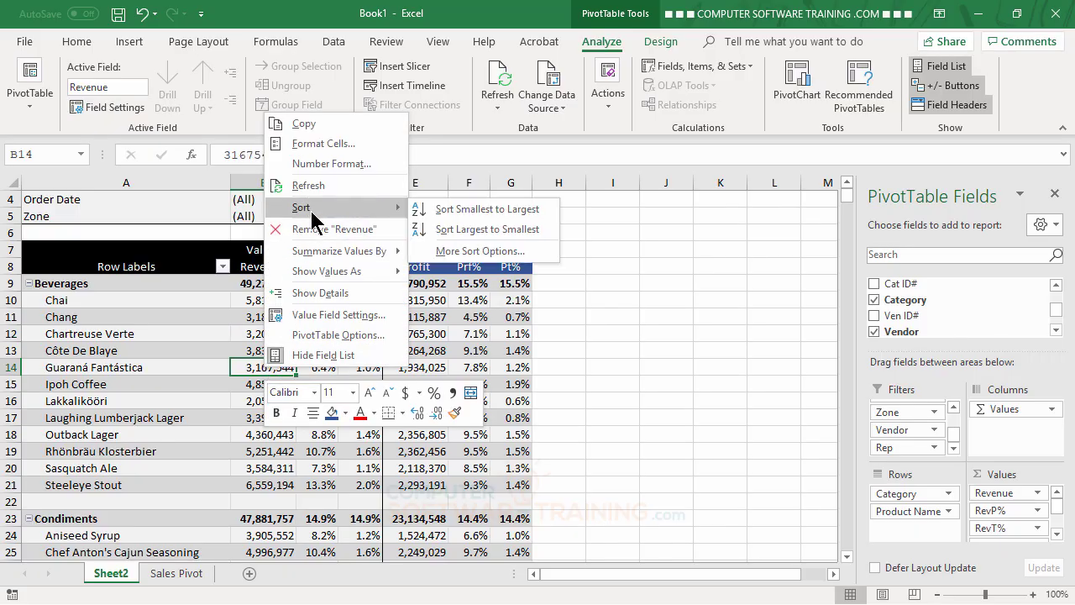
pyautogui.click(476, 230)
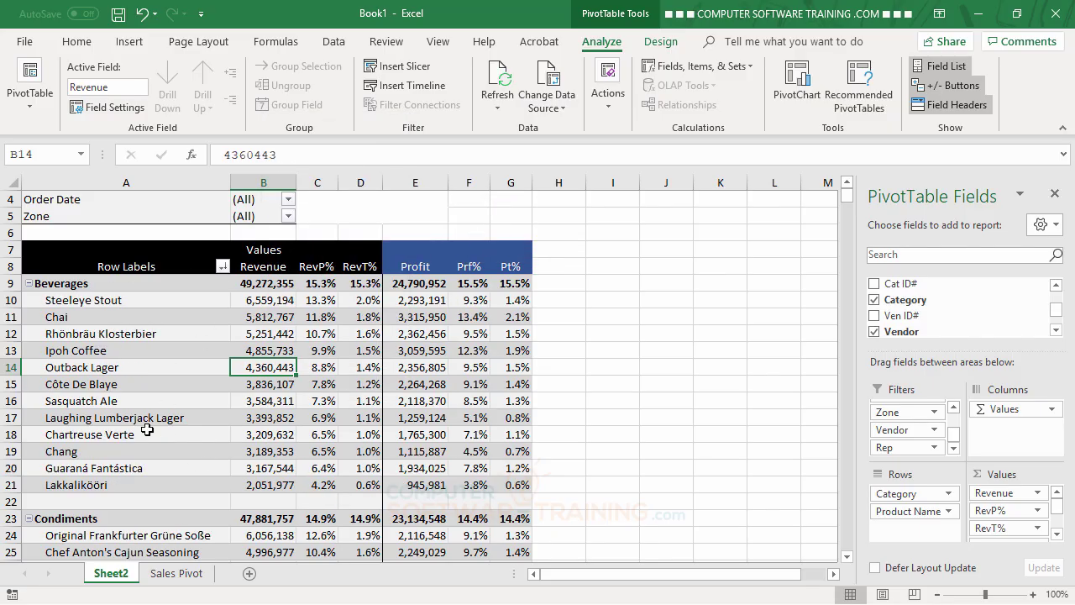
pyautogui.scroll(-7, 275, 391)
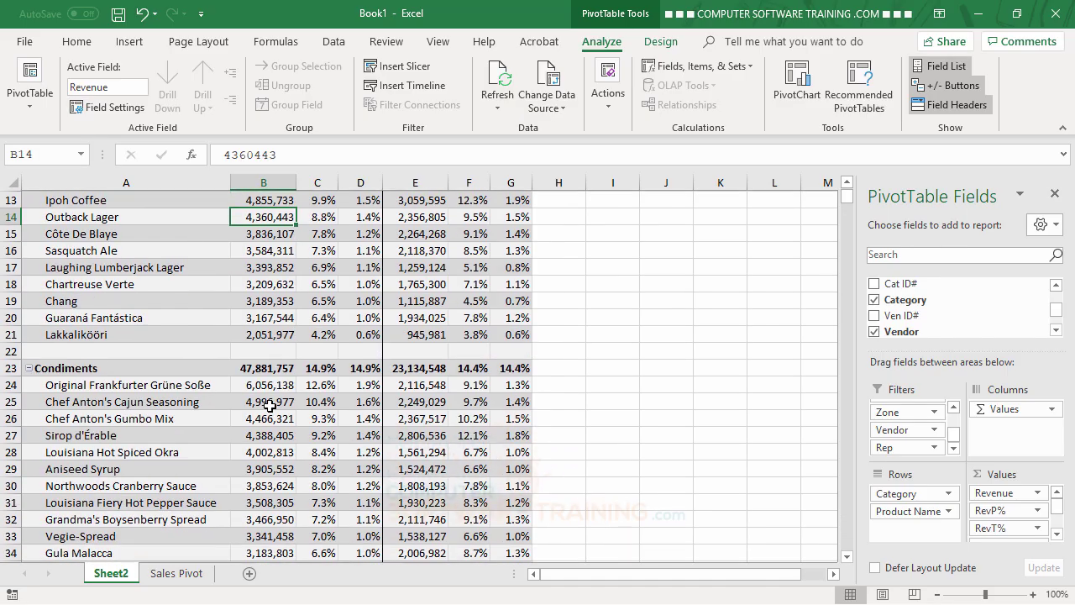
pyautogui.scroll(4, 263, 420)
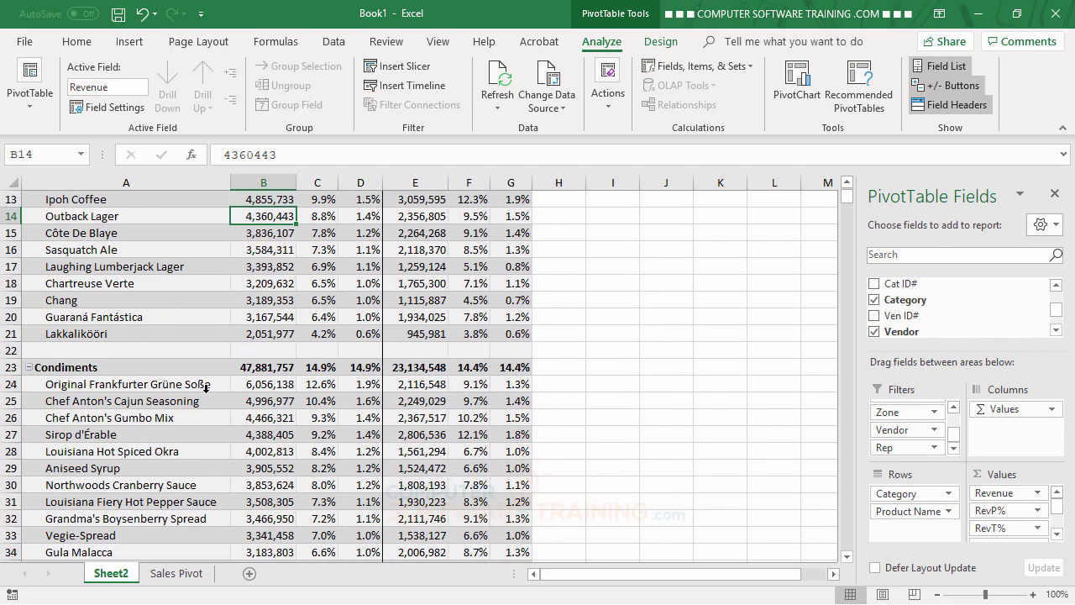
pyautogui.scroll(3, 260, 402)
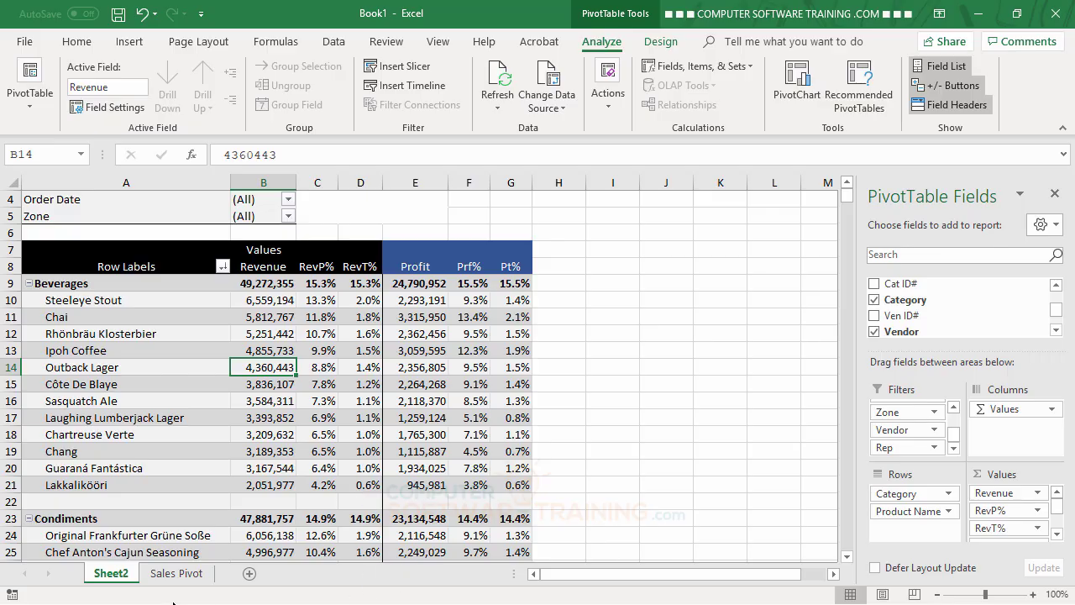
# Examine the source records on the Sales Pivot sheet and return to the PivotTable on Sheet2
pyautogui.click(198, 577)
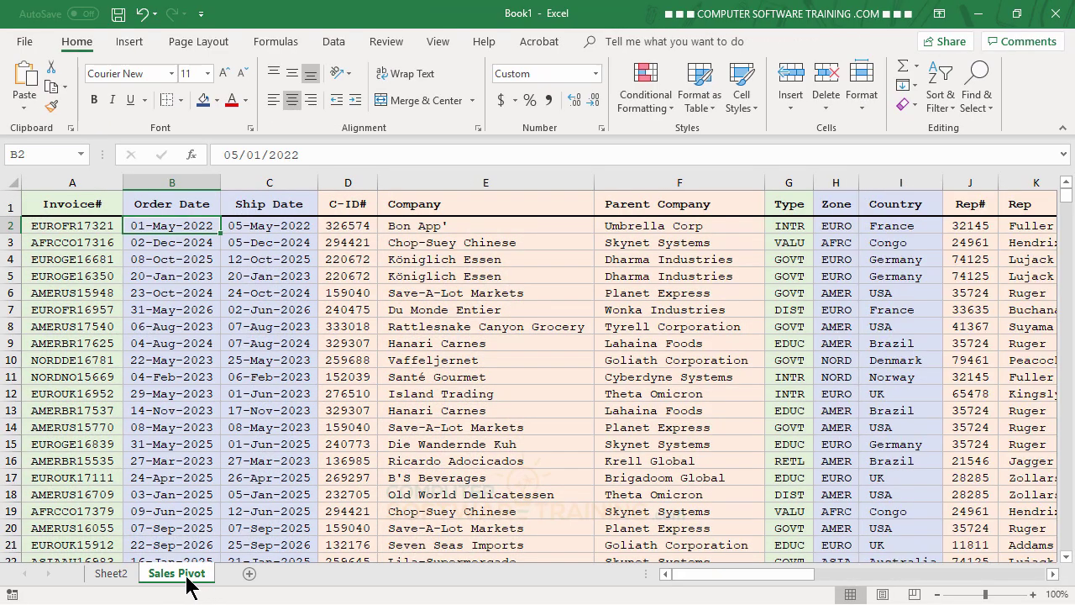
pyautogui.click(112, 576)
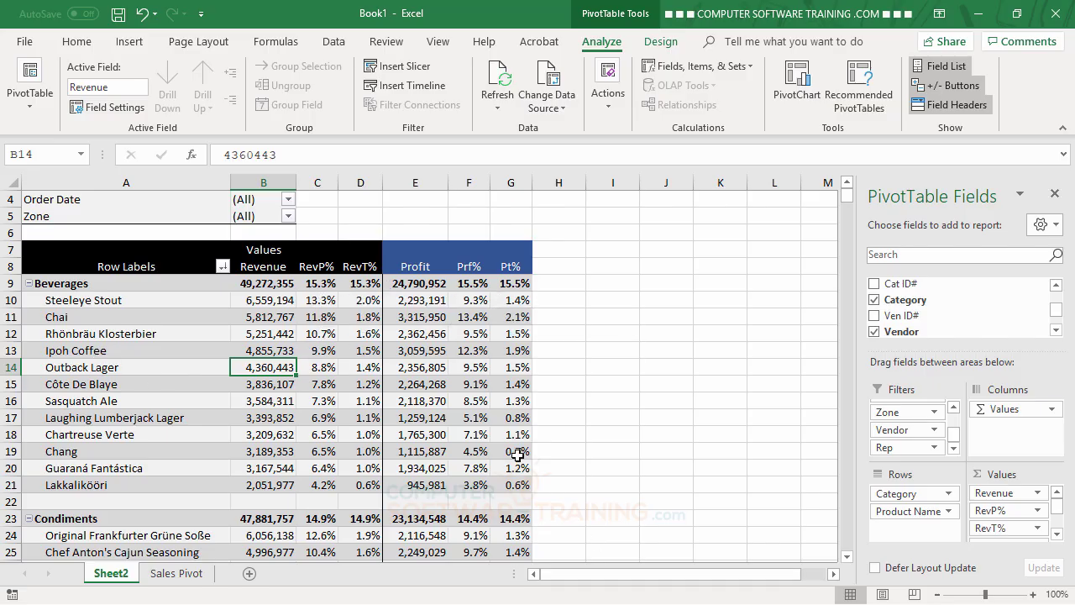
pyautogui.moveTo(310, 357)
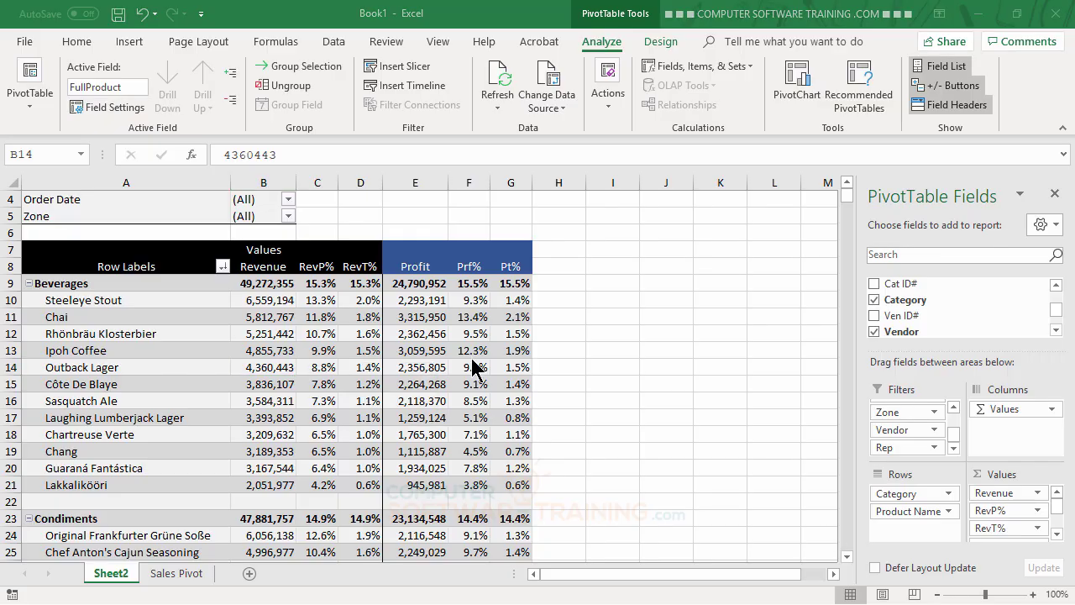
pyautogui.scroll(1, 291, 378)
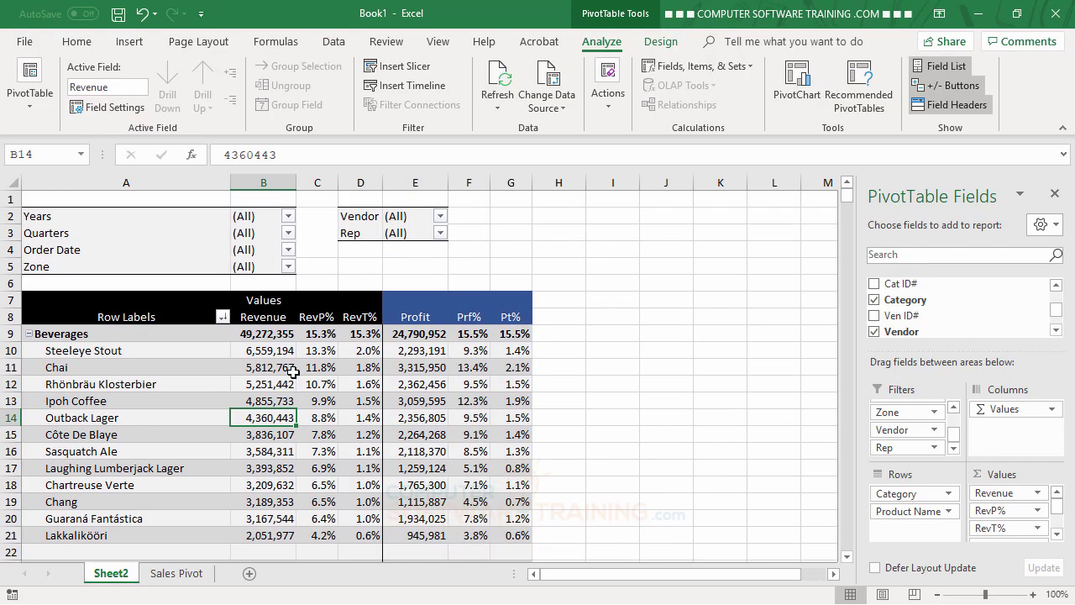
# Move Category from the rows back to the report filters between Vendor and Rep, and remove Product Name from the rows
pyautogui.moveTo(299, 362)
pyautogui.moveTo(897, 495); pyautogui.dragTo(914, 435)
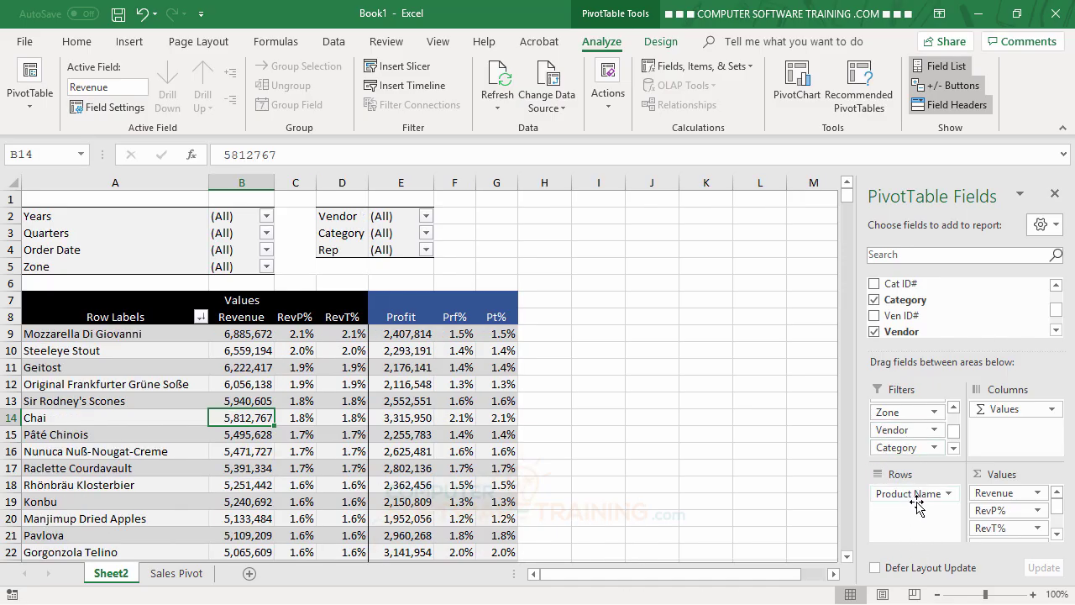
pyautogui.moveTo(900, 495); pyautogui.dragTo(763, 462)
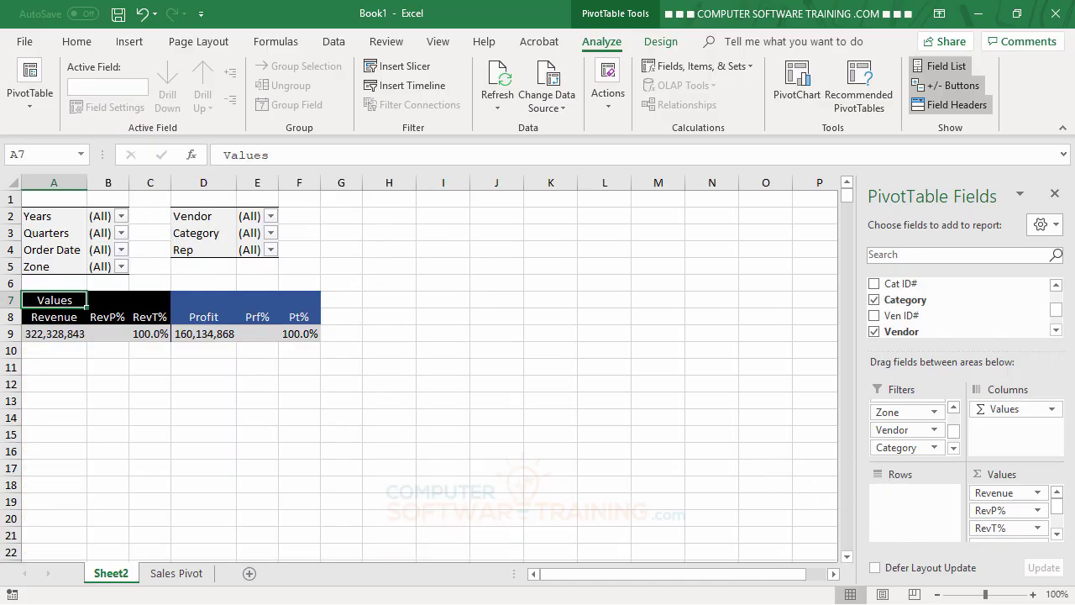
# Move the Zone field from the report filters to the rows and add Country nested below it
pyautogui.moveTo(1055, 309); pyautogui.dragTo(1056, 299)
pyautogui.scroll(-6, 1057, 336)
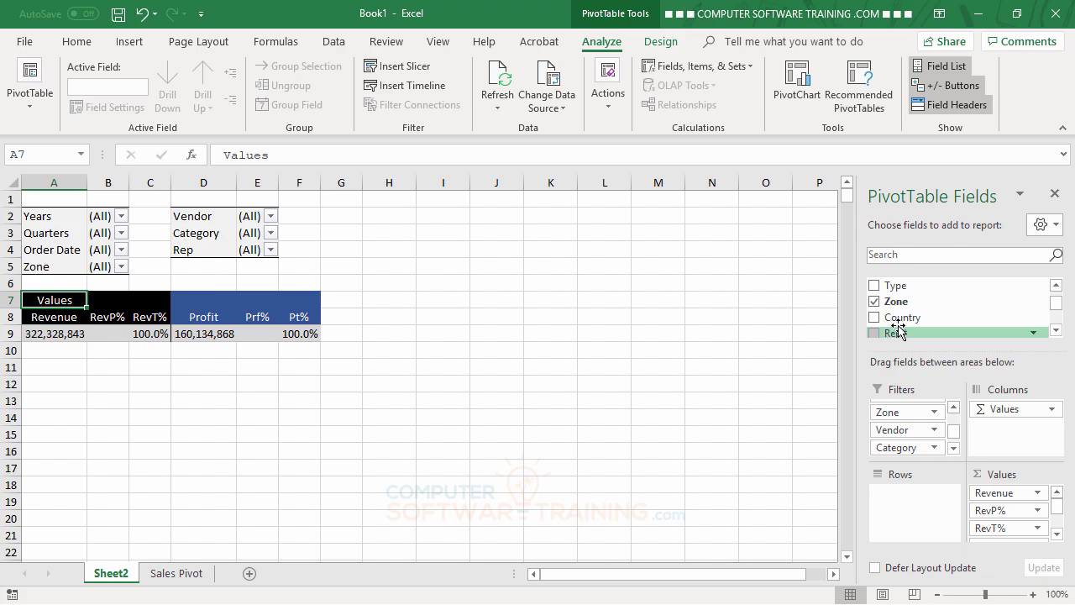
pyautogui.moveTo(892, 300); pyautogui.dragTo(920, 498)
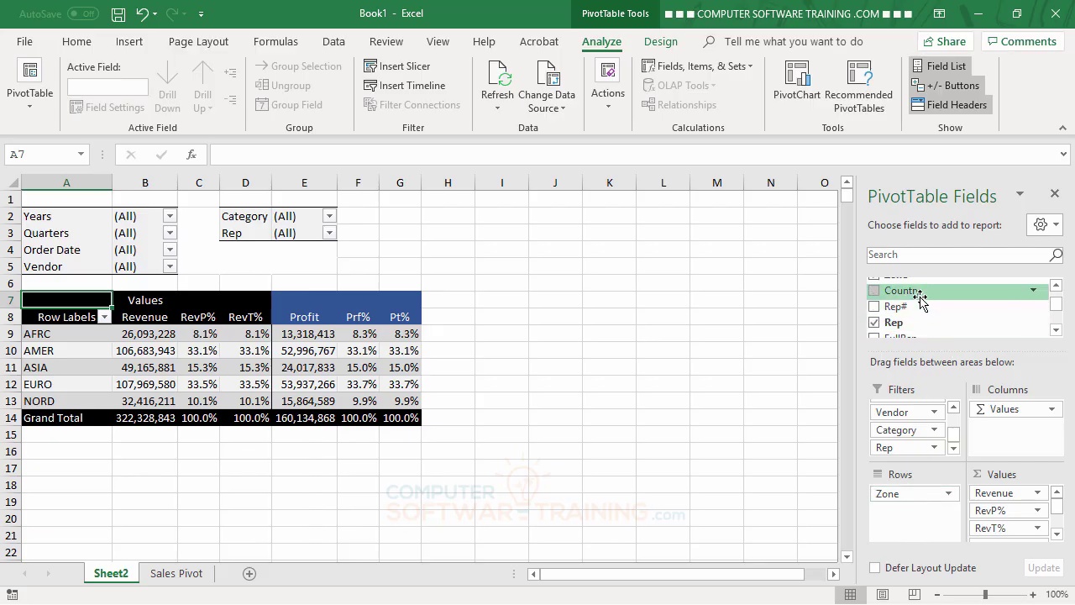
pyautogui.moveTo(917, 298); pyautogui.dragTo(911, 500)
pyautogui.scroll(-4, 470, 414)
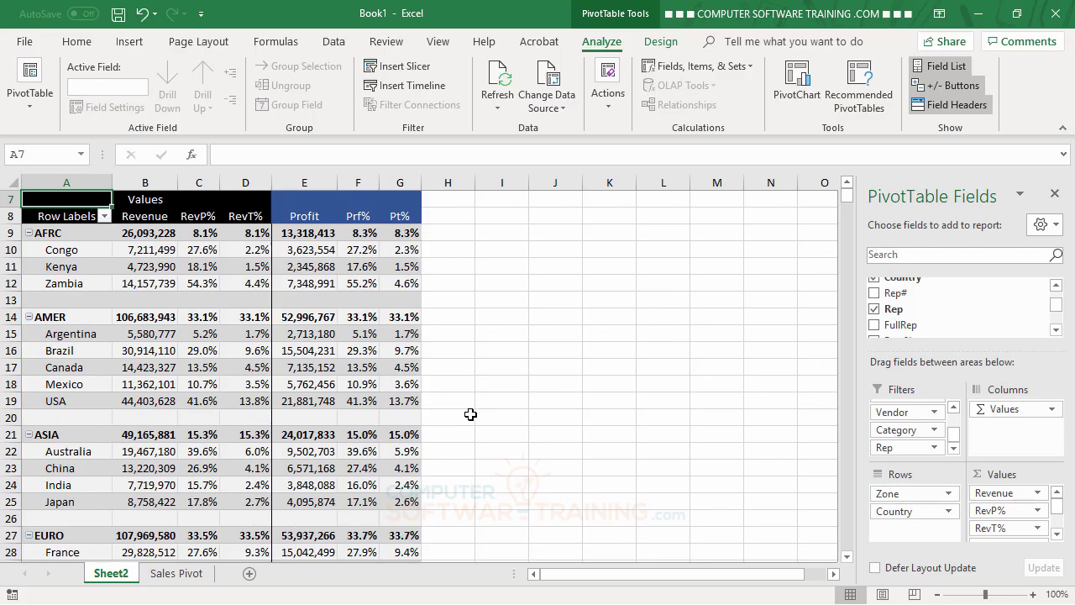
pyautogui.scroll(2, 470, 414)
# Move Country from the rows to the report filters below Category, and add Company to the rows beneath Zone
pyautogui.click(902, 512)
pyautogui.moveTo(902, 514); pyautogui.dragTo(910, 444)
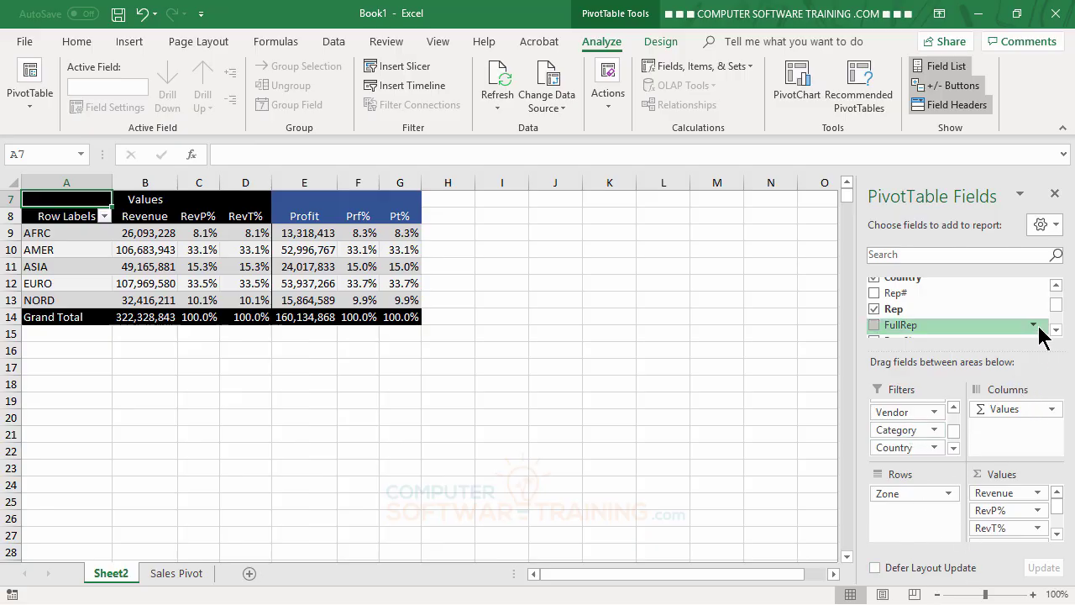
pyautogui.moveTo(1056, 306); pyautogui.dragTo(1058, 299)
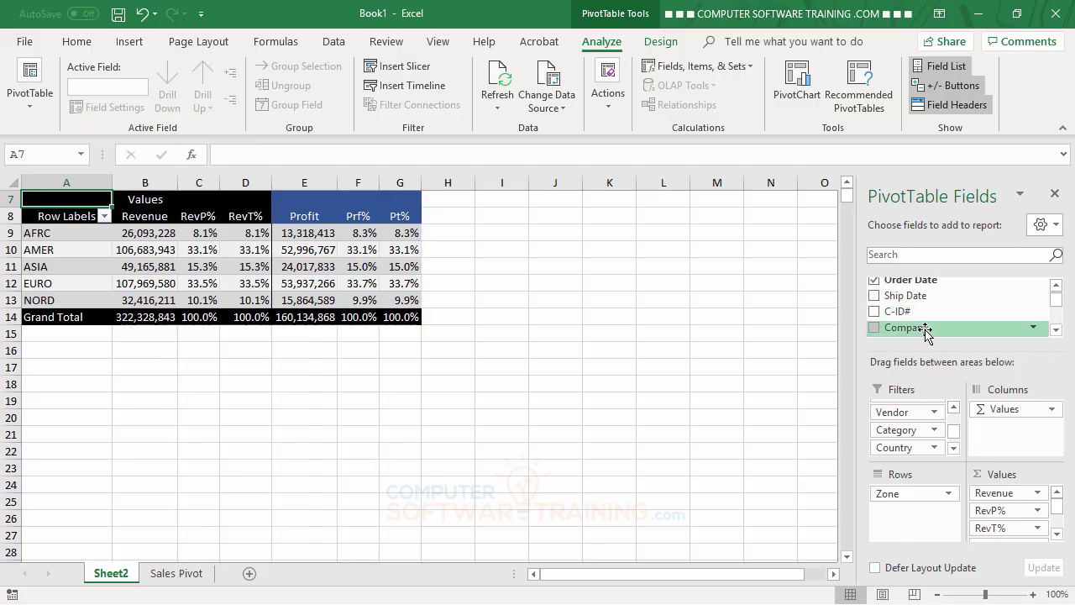
pyautogui.moveTo(931, 336); pyautogui.dragTo(921, 507)
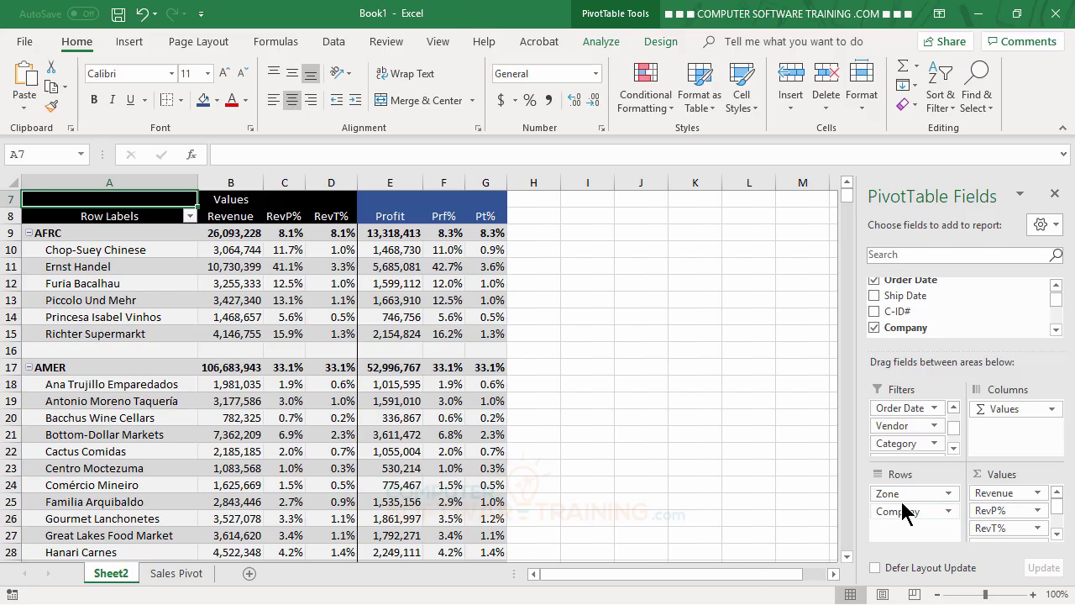
# Move Zone from the rows back to the report filters below Country, and remove Company from the rows
pyautogui.moveTo(892, 496); pyautogui.dragTo(894, 450)
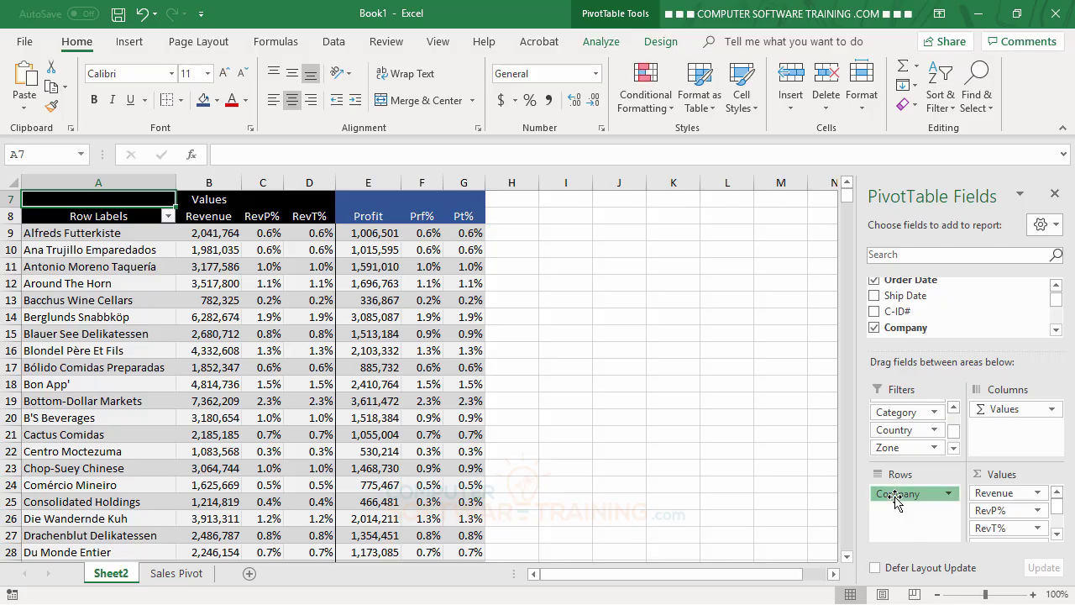
pyautogui.moveTo(897, 500); pyautogui.dragTo(752, 445)
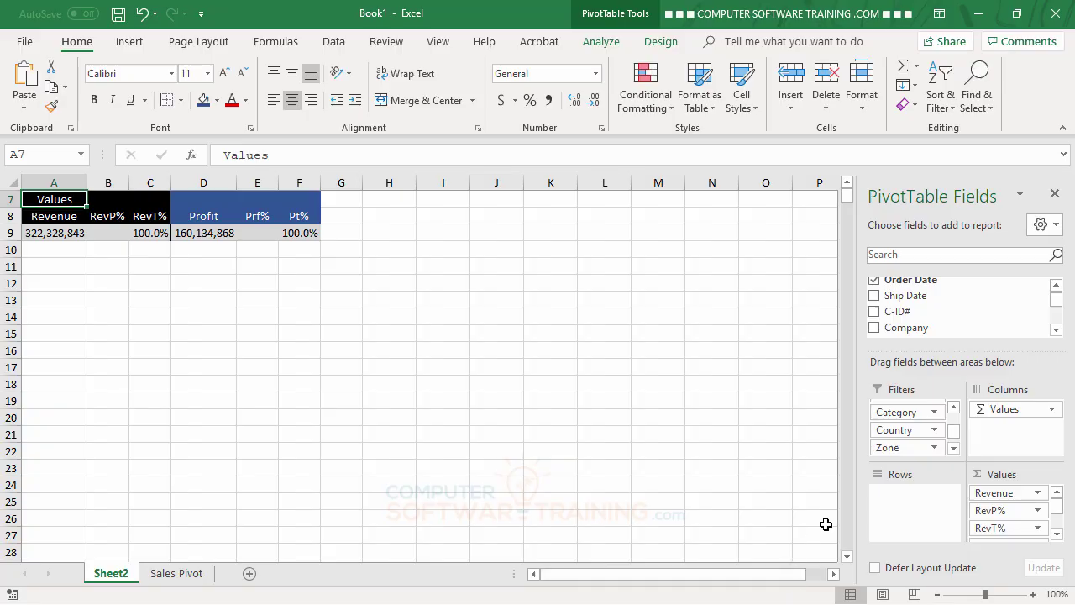
# Move the Rep field from the report filters to the empty rows area of the PivotTable
pyautogui.click(1056, 286)
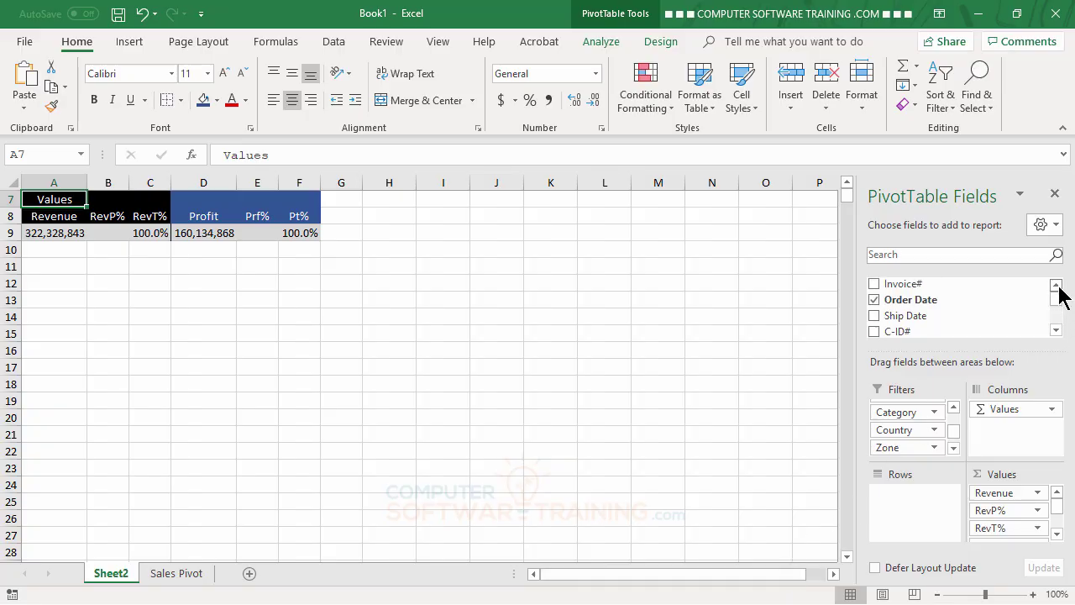
pyautogui.click(1056, 331)
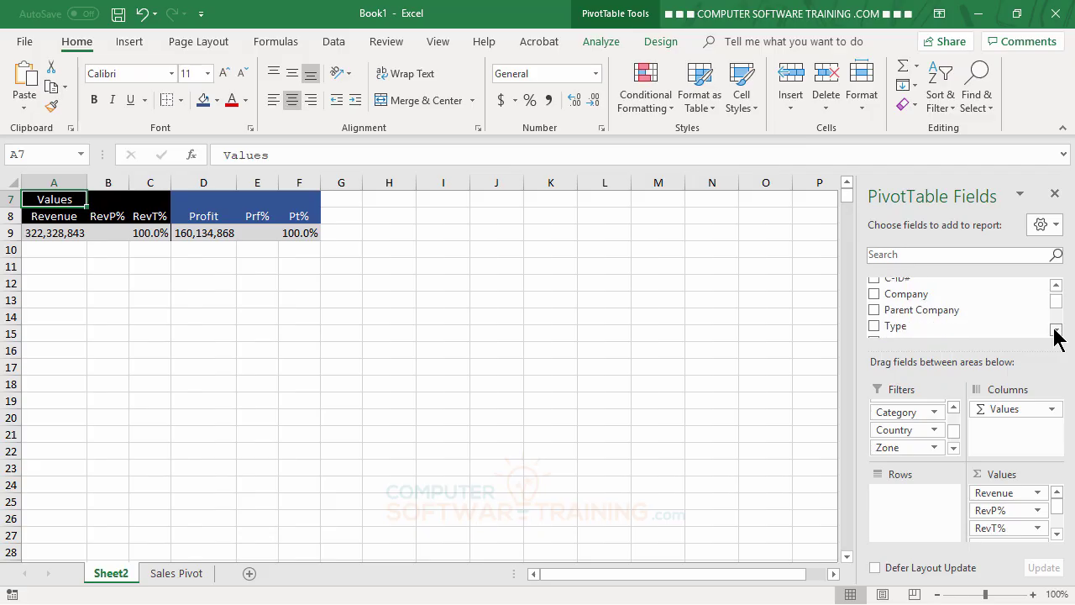
pyautogui.click(1056, 331)
pyautogui.click(1056, 331)
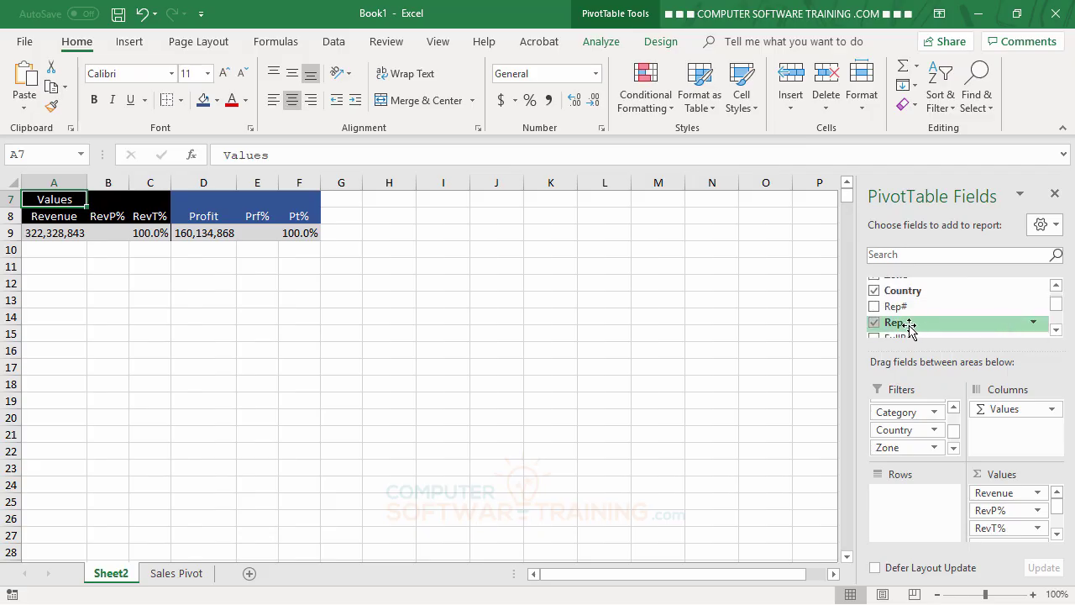
pyautogui.moveTo(907, 328); pyautogui.dragTo(924, 493)
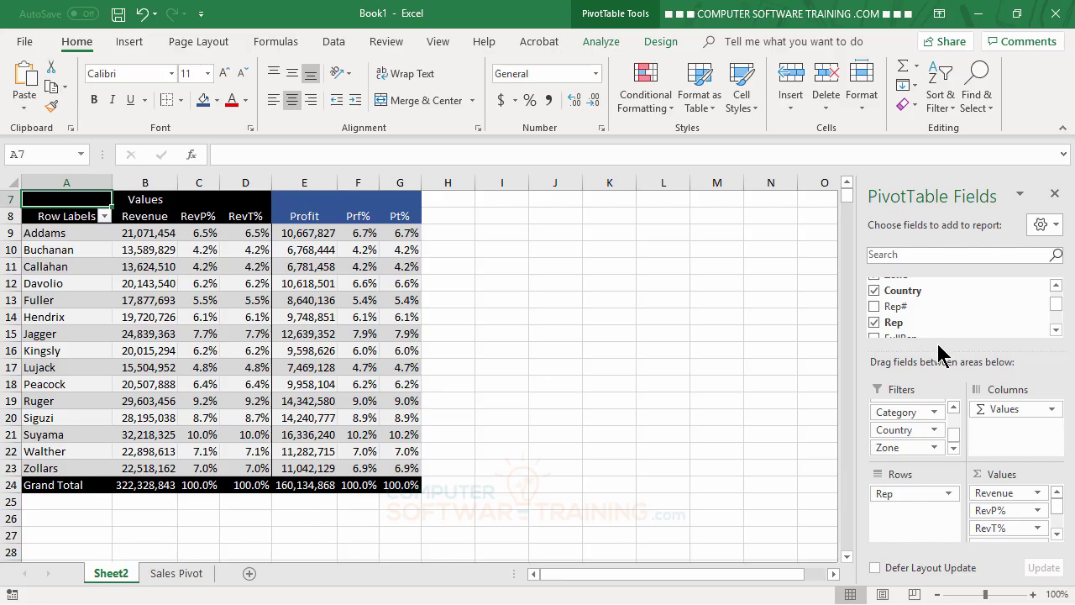
# Move the Category field from the report filters to the rows, nested below Rep
pyautogui.click(1056, 329)
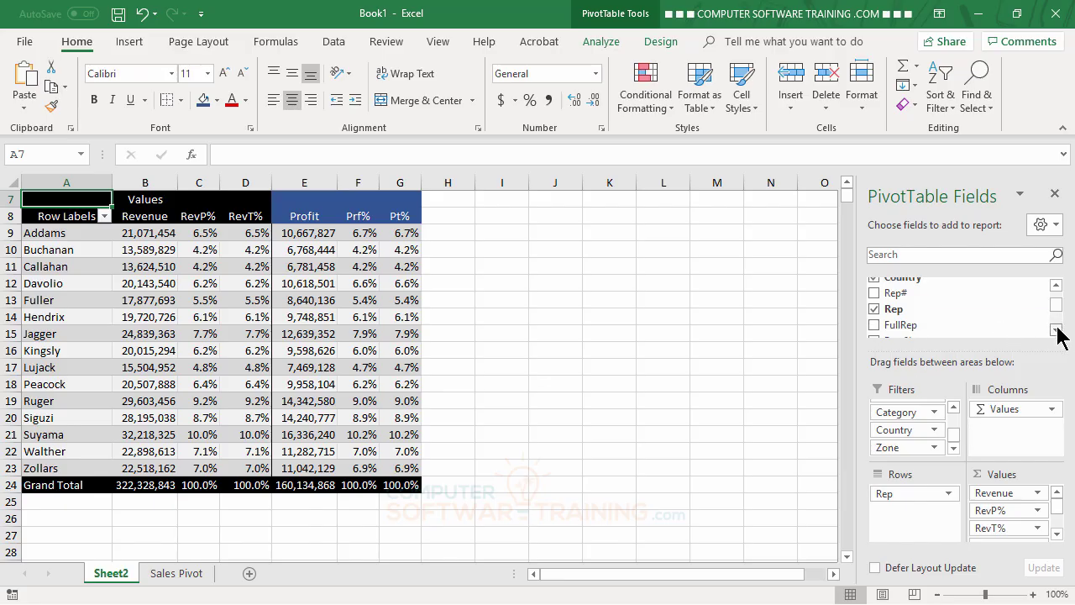
pyautogui.click(1057, 329)
pyautogui.click(1057, 329)
pyautogui.click(1057, 329)
pyautogui.click(1057, 330)
pyautogui.click(1057, 329)
pyautogui.click(1057, 329)
pyautogui.click(1057, 329)
pyautogui.click(1058, 329)
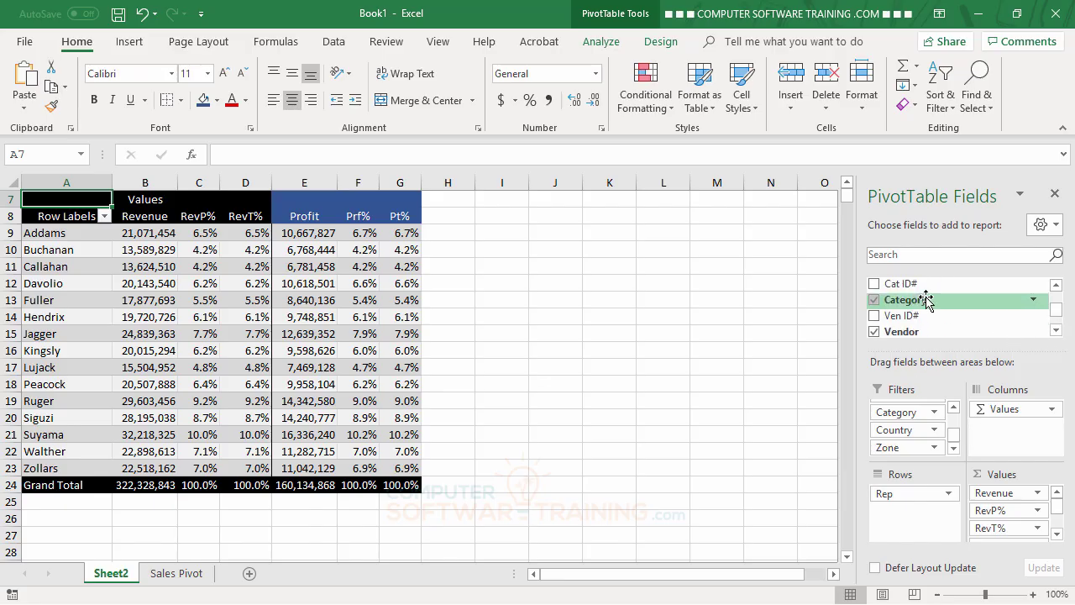
pyautogui.moveTo(927, 301); pyautogui.dragTo(924, 512)
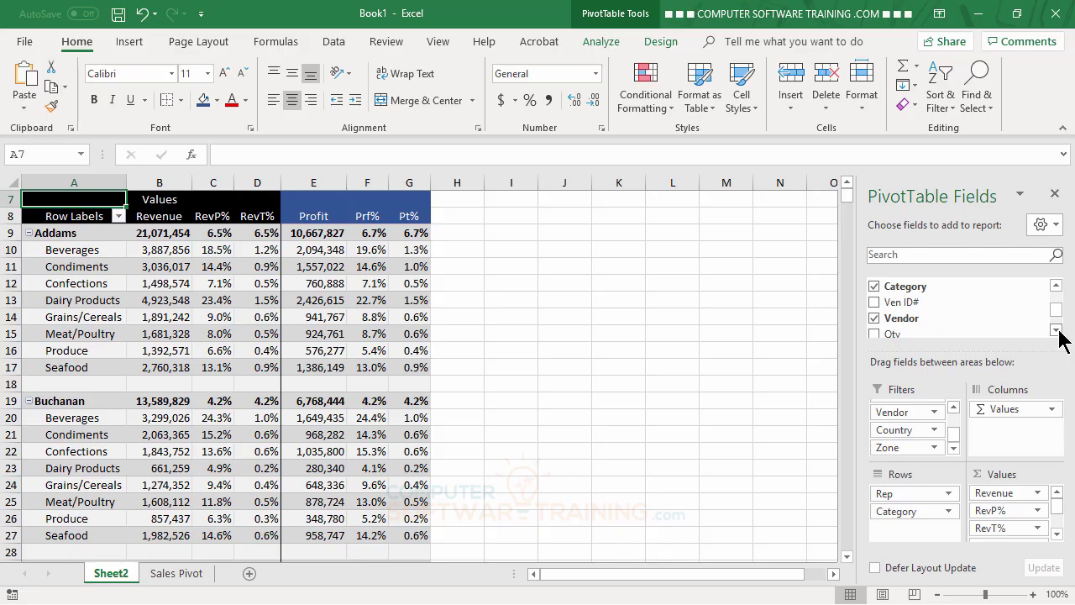
pyautogui.scroll(-5, 1055, 330)
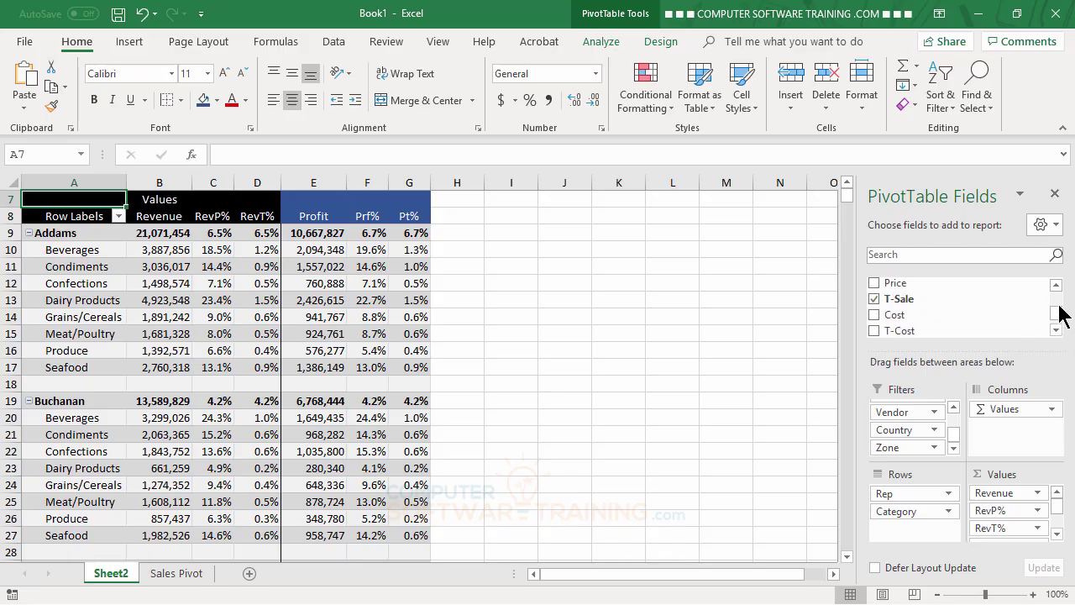
pyautogui.scroll(5, 1055, 286)
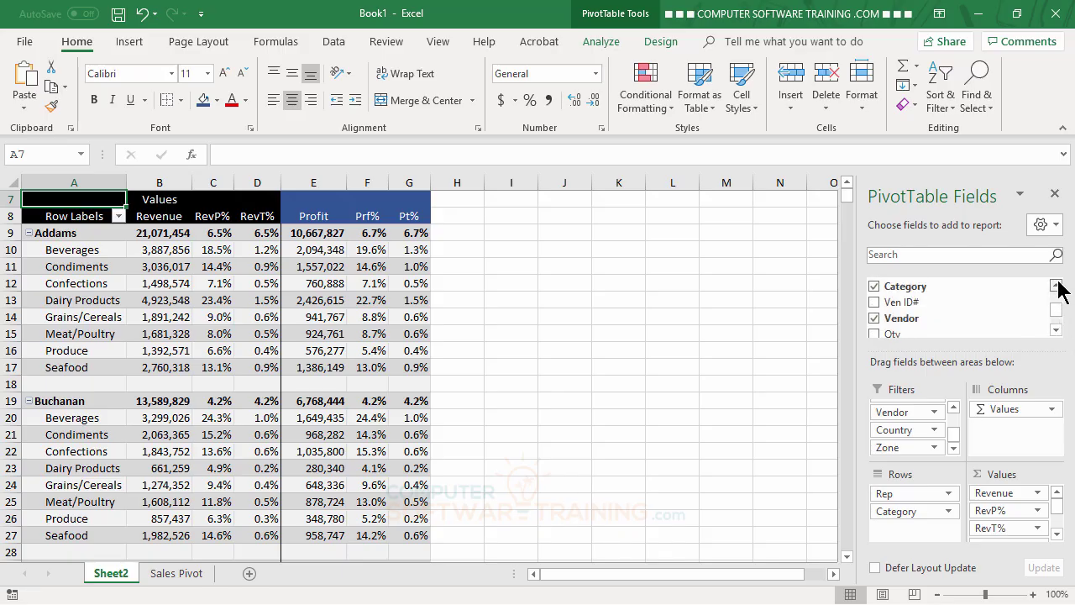
# Add the Product Name field to the rows beneath Category and look through the products listed under each rep's categories
pyautogui.scroll(4, 1056, 285)
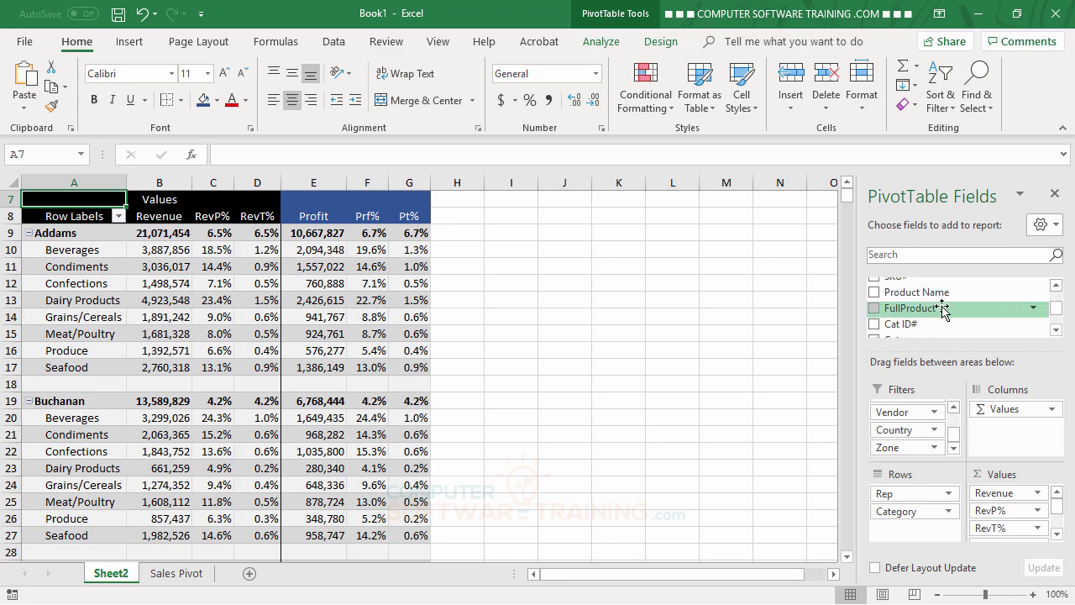
pyautogui.moveTo(914, 297); pyautogui.dragTo(913, 527)
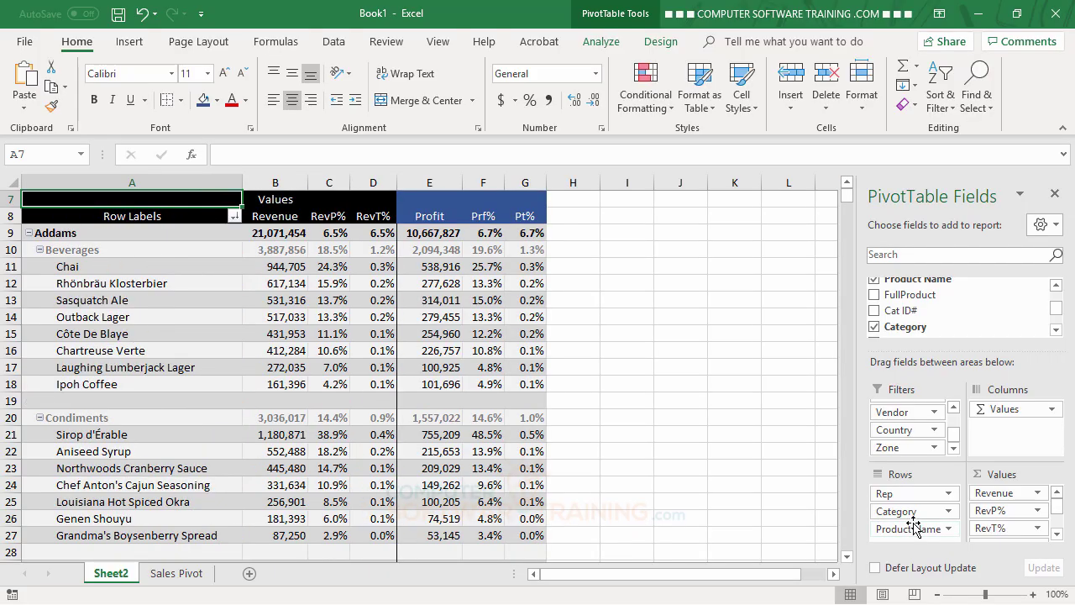
pyautogui.scroll(-6, 447, 379)
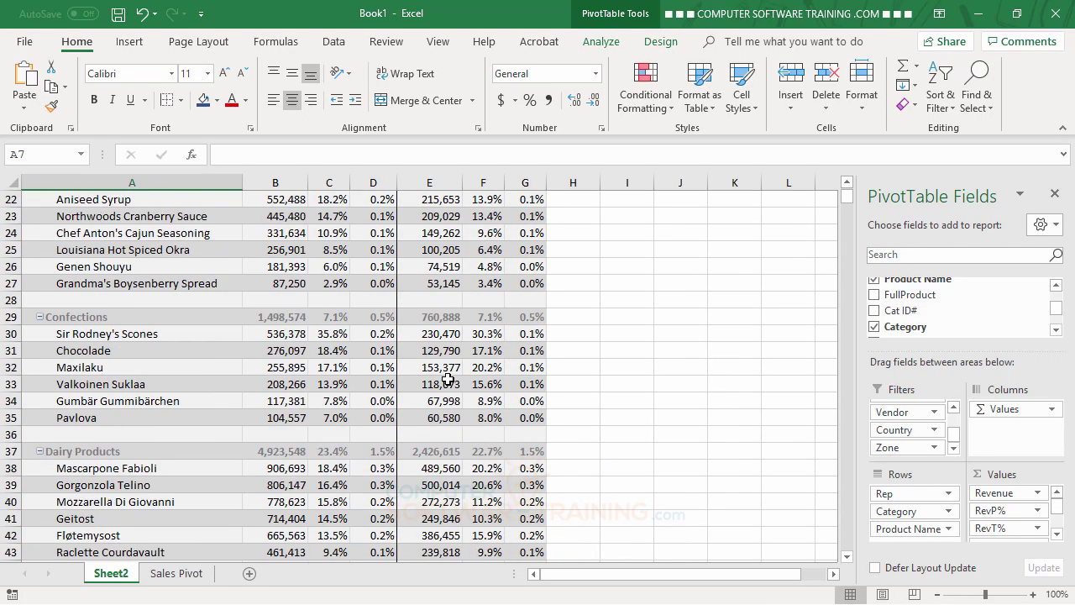
pyautogui.scroll(-3, 447, 380)
pyautogui.scroll(9, 448, 380)
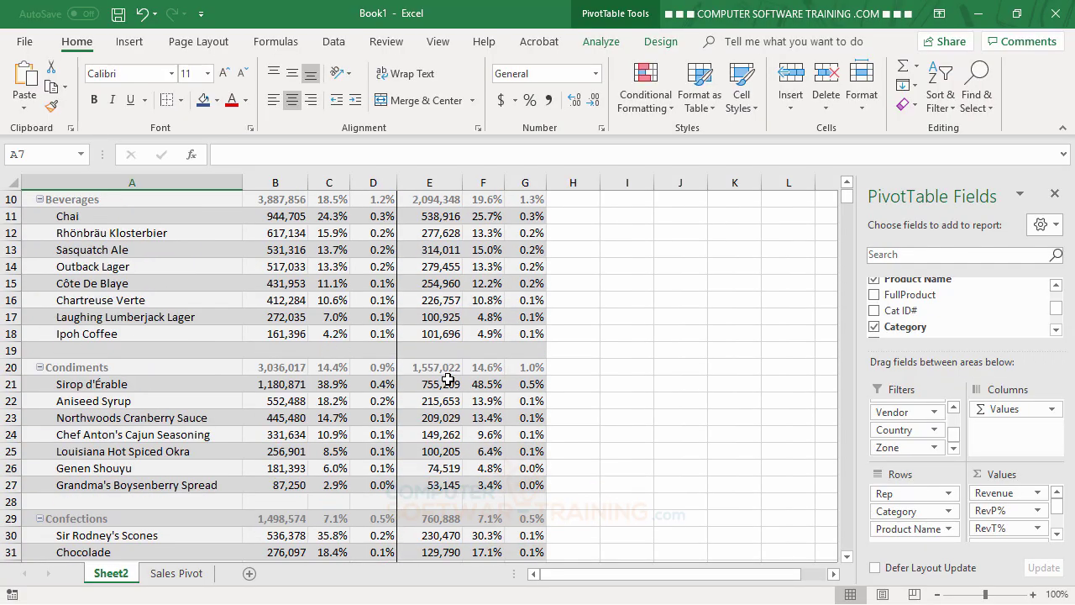
pyautogui.scroll(2, 447, 379)
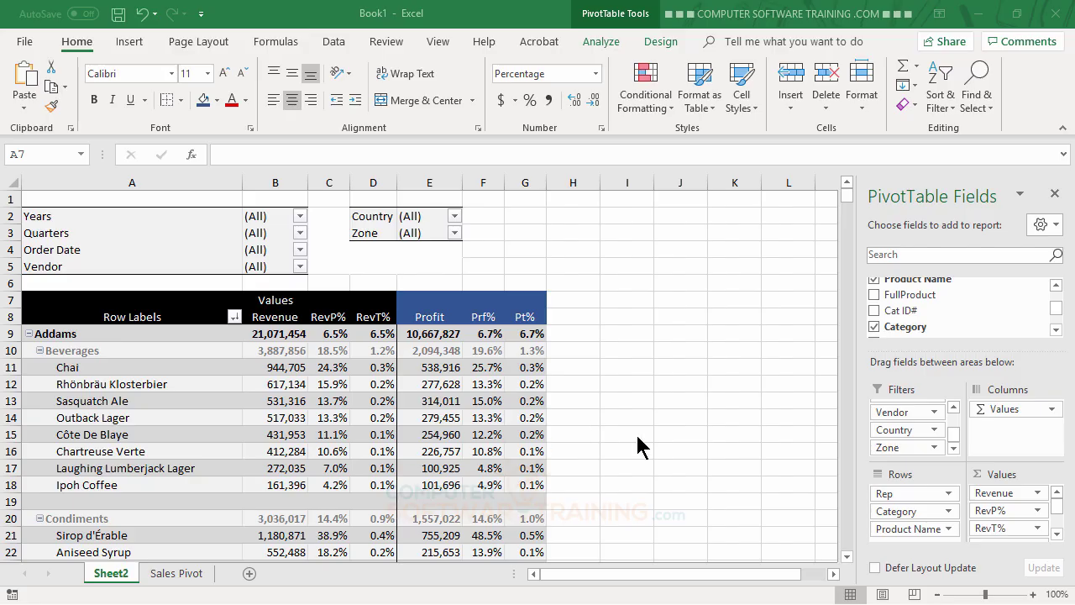
# Move Rep and Category from the rows back to the report filters, and remove Product Name from the rows
pyautogui.click(905, 494)
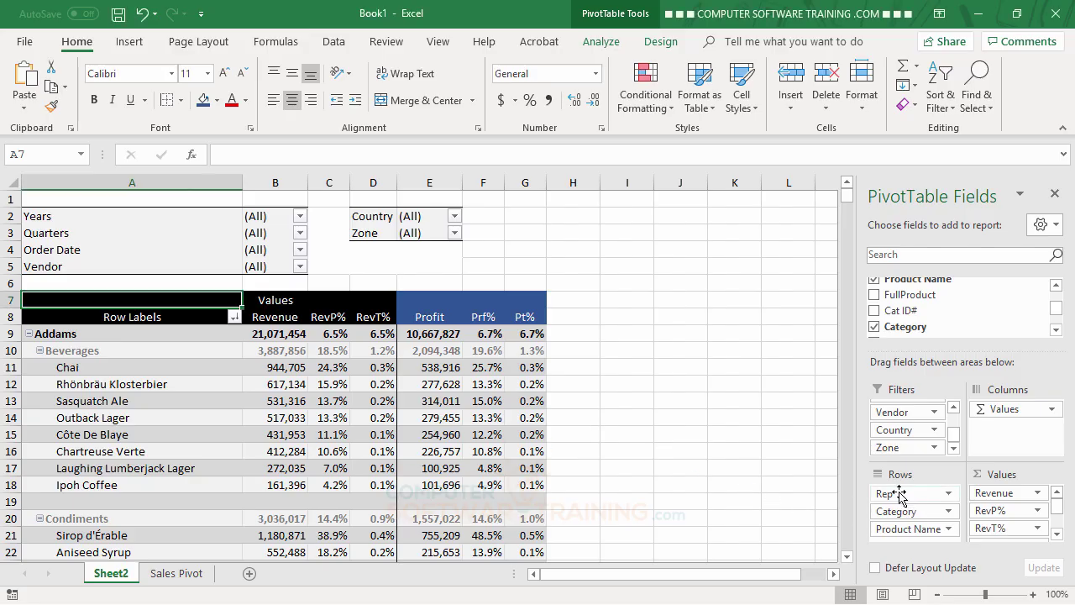
pyautogui.moveTo(904, 496); pyautogui.dragTo(893, 433)
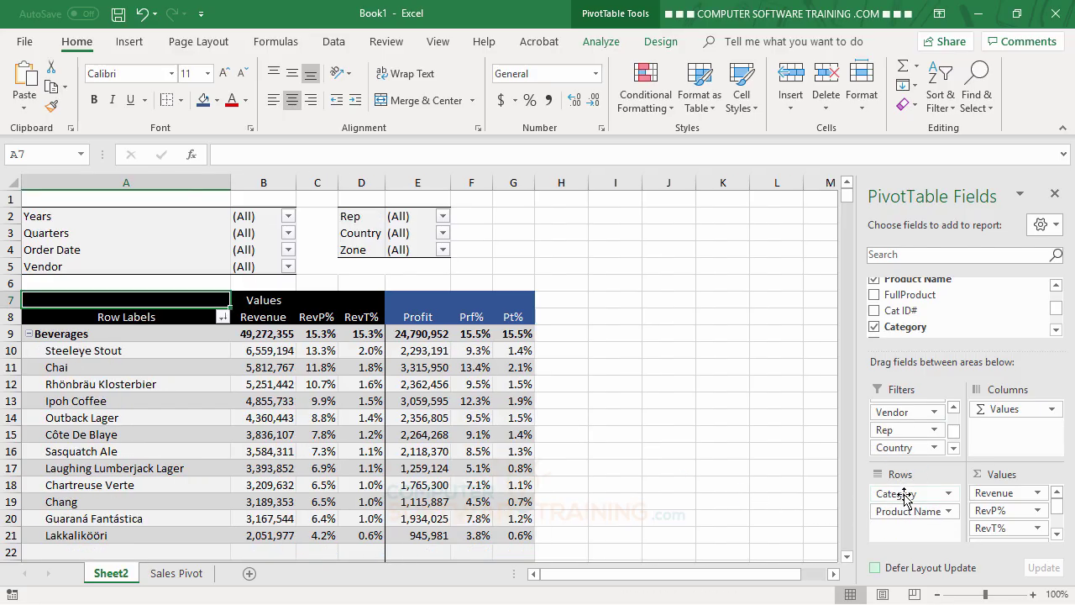
pyautogui.moveTo(907, 498); pyautogui.dragTo(901, 445)
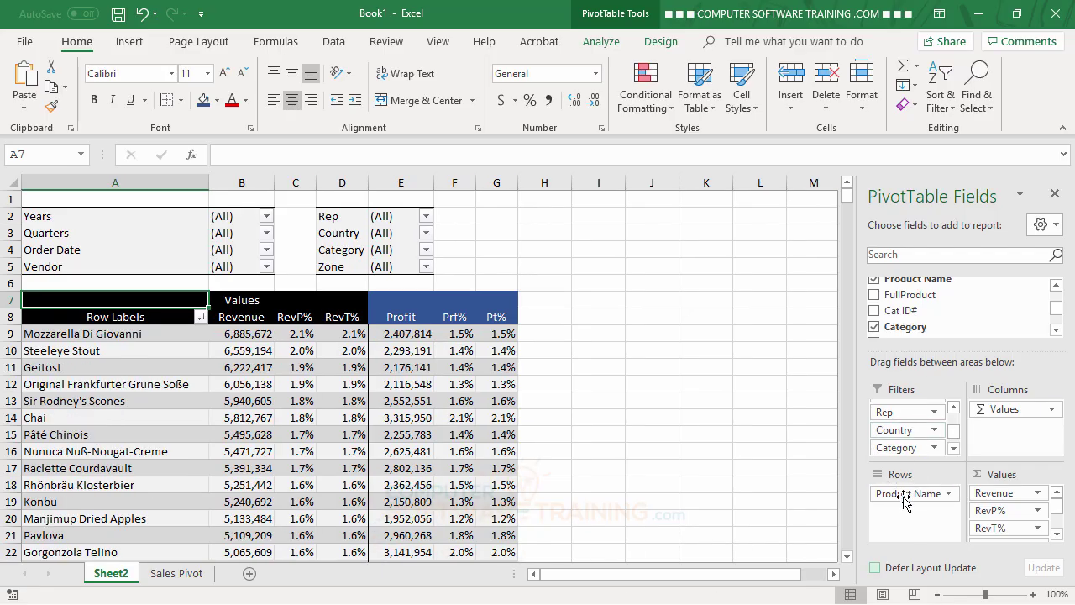
pyautogui.moveTo(904, 495); pyautogui.dragTo(741, 464)
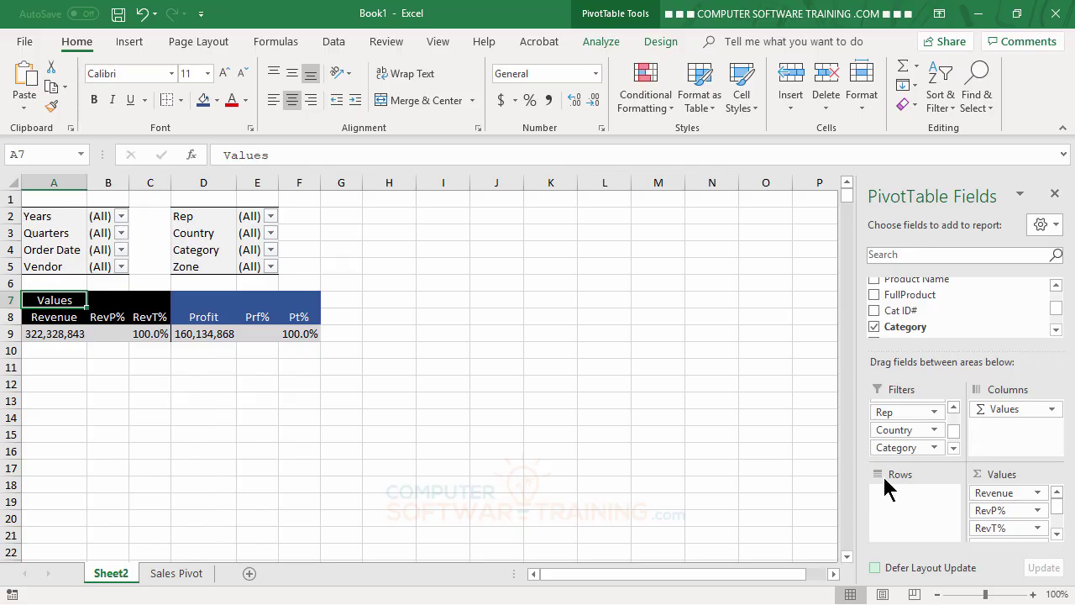
# Move the Country field from the report filters to the empty rows area of the PivotTable
pyautogui.click(1056, 286)
pyautogui.scroll(6, 1056, 286)
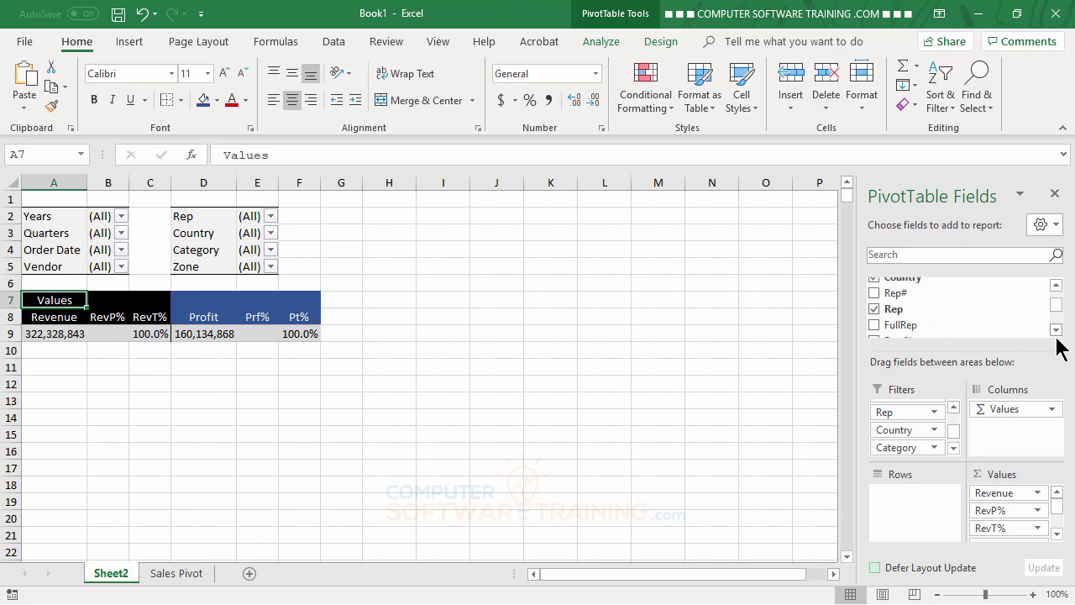
pyautogui.click(1056, 287)
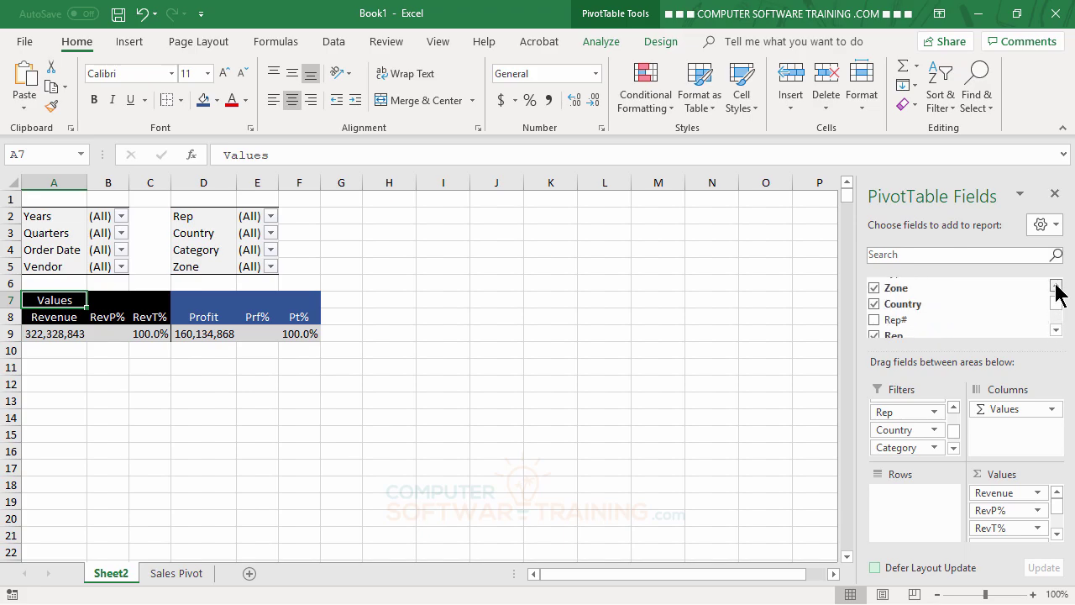
pyautogui.moveTo(905, 309); pyautogui.dragTo(908, 497)
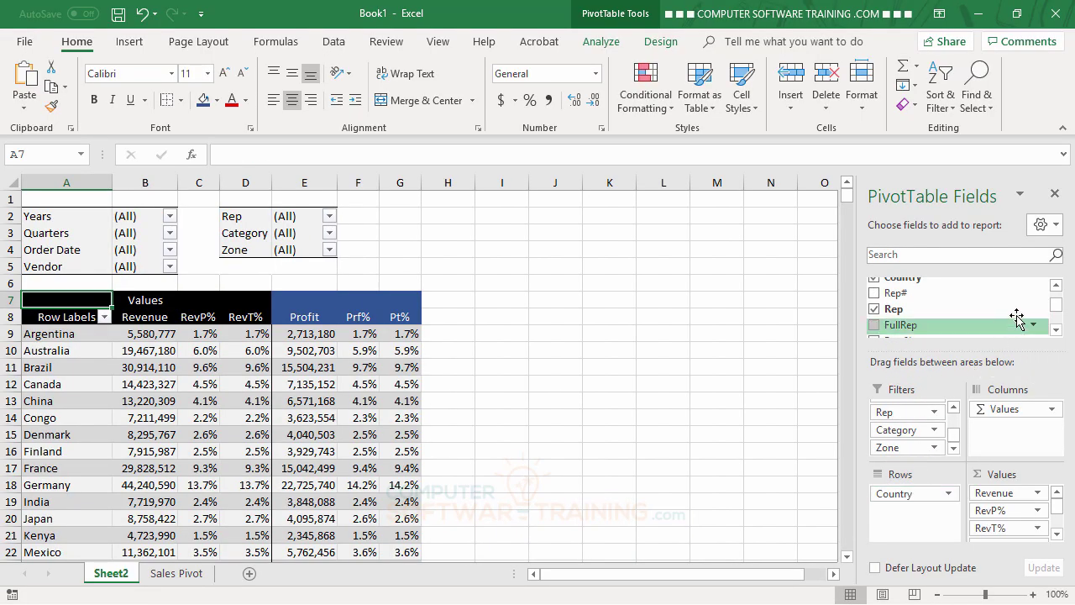
# Add the Company field to the rows, nested beneath Country
pyautogui.click(1056, 286)
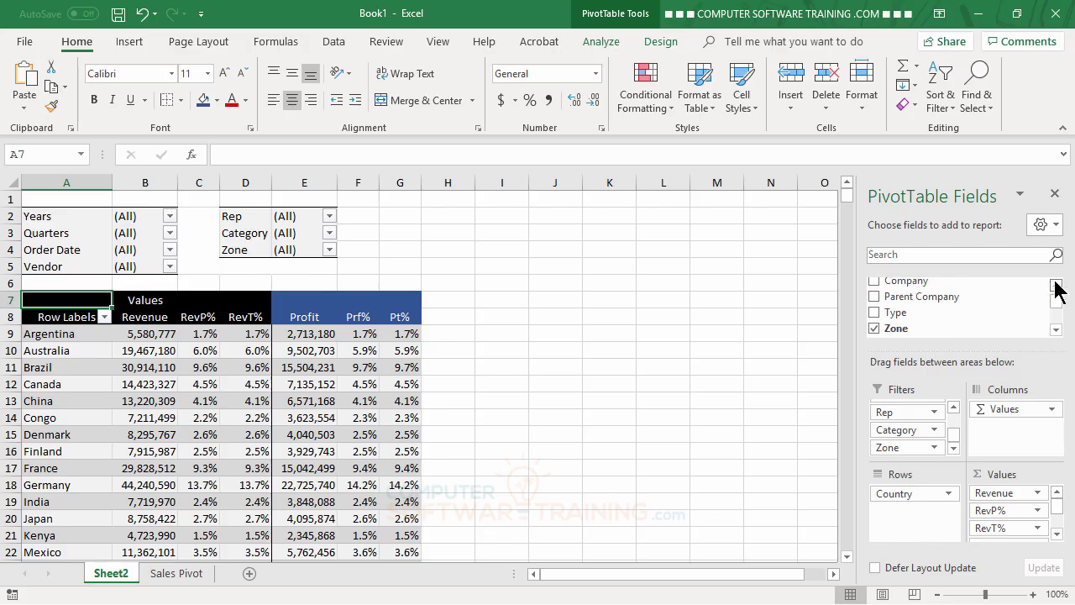
pyautogui.click(1056, 286)
pyautogui.moveTo(905, 308); pyautogui.dragTo(904, 525)
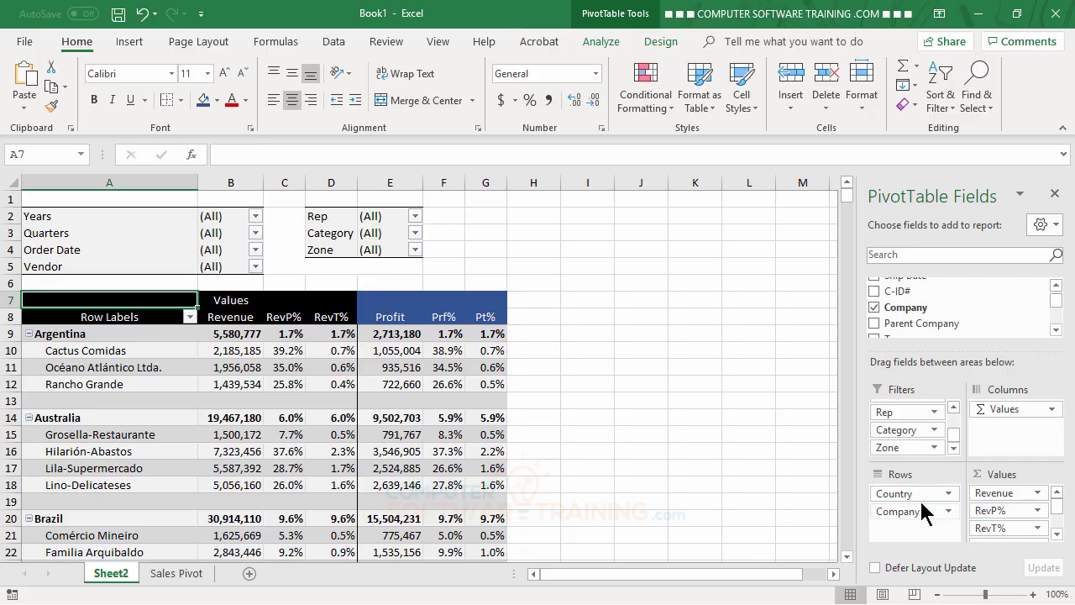
# Move the Zone field from the report filters to the rows, placing it above Country as the outermost level
pyautogui.click(1055, 286)
pyautogui.click(1055, 286)
pyautogui.click(1055, 286)
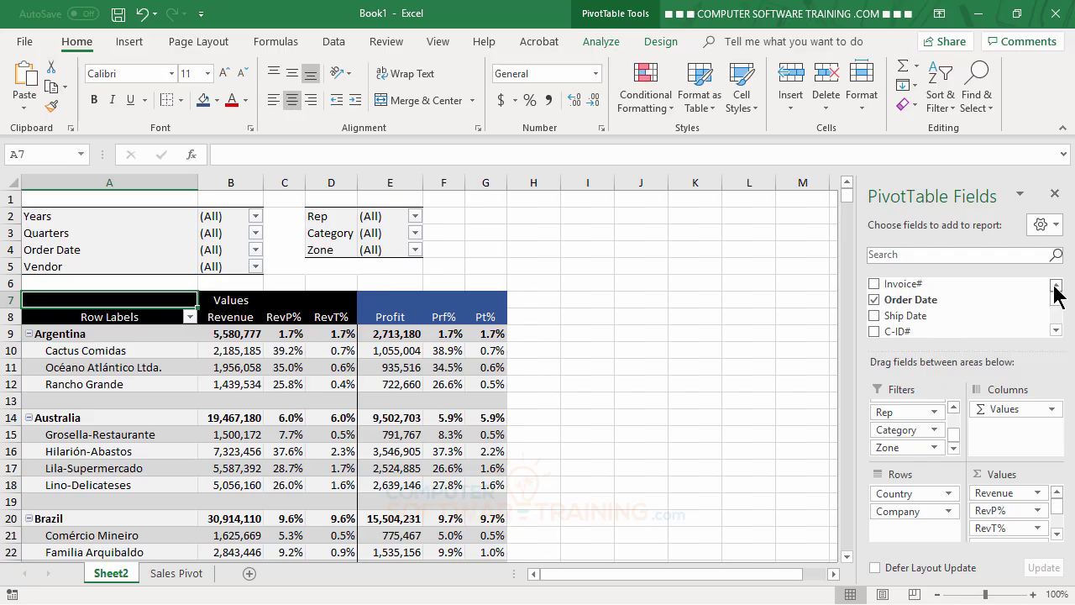
pyautogui.click(1056, 330)
pyautogui.click(1056, 330)
pyautogui.click(1056, 330)
pyautogui.click(1056, 330)
pyautogui.click(1056, 330)
pyautogui.click(1055, 330)
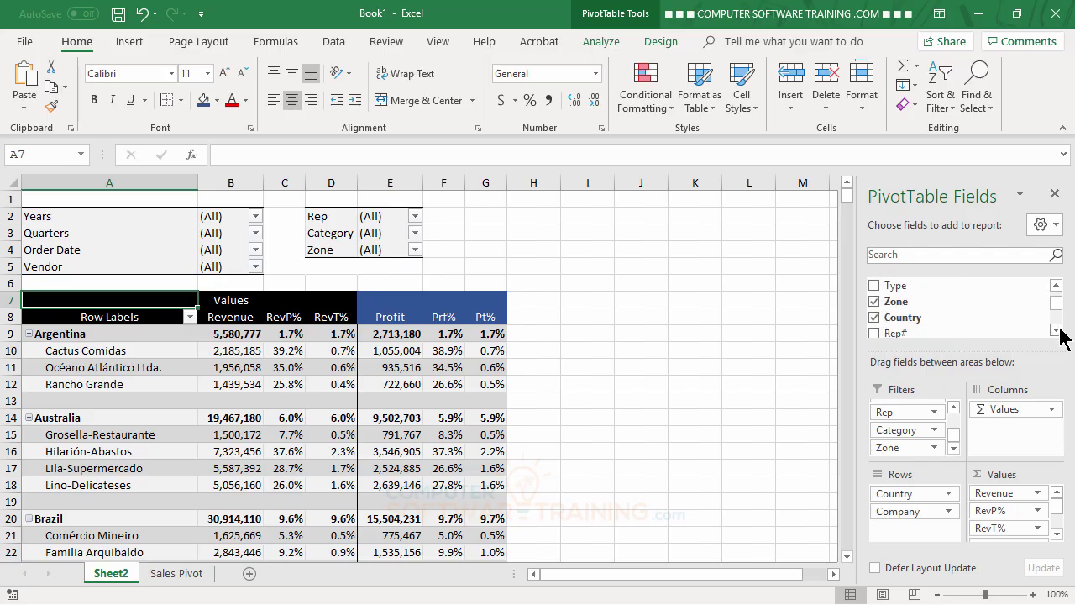
pyautogui.moveTo(924, 340); pyautogui.dragTo(916, 494)
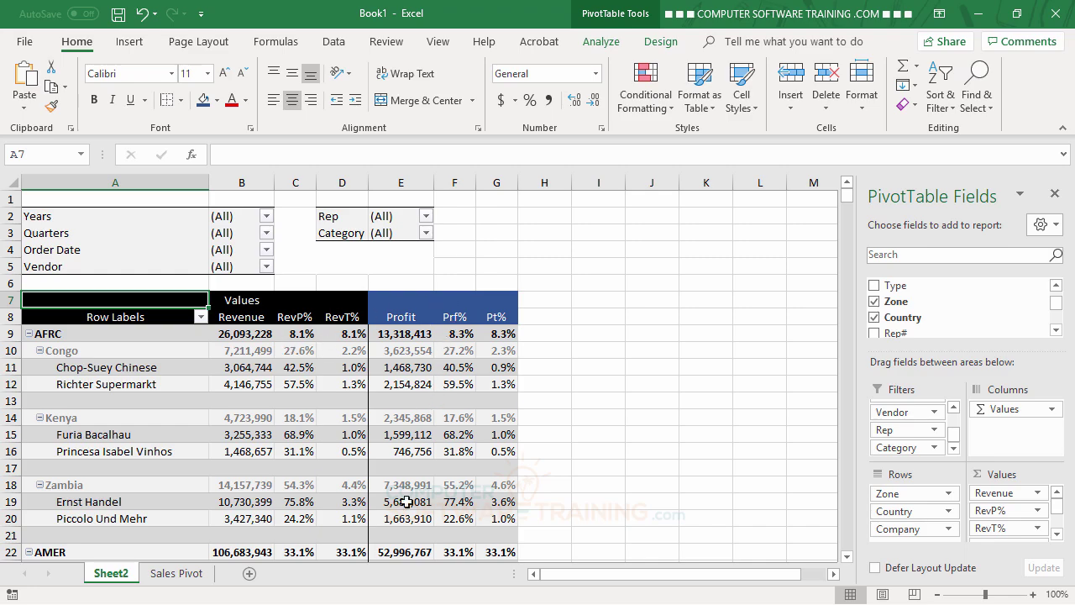
pyautogui.moveTo(406, 501)
pyautogui.moveTo(508, 429)
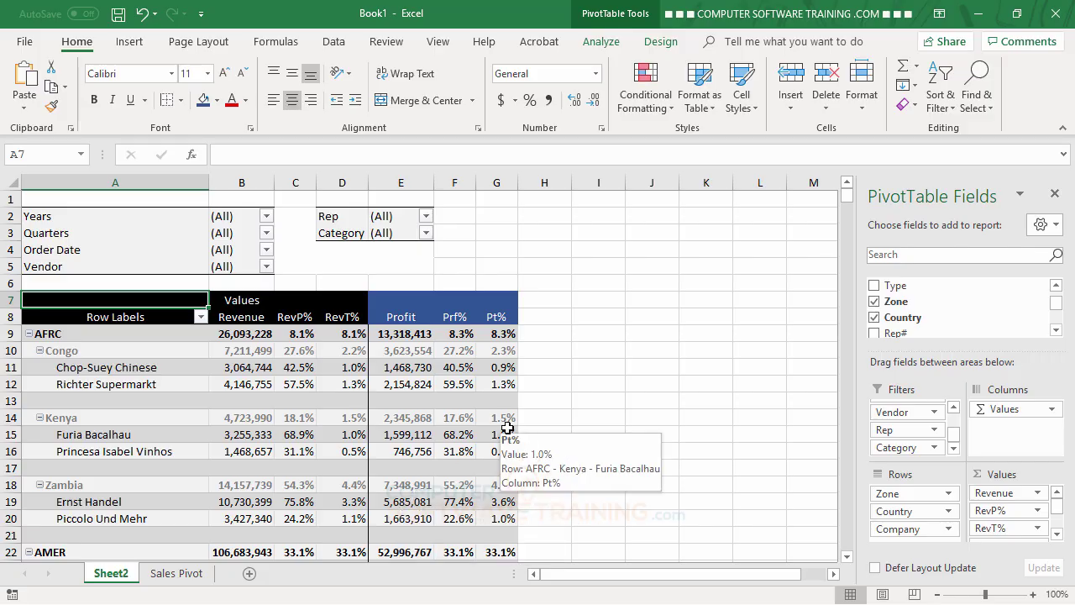